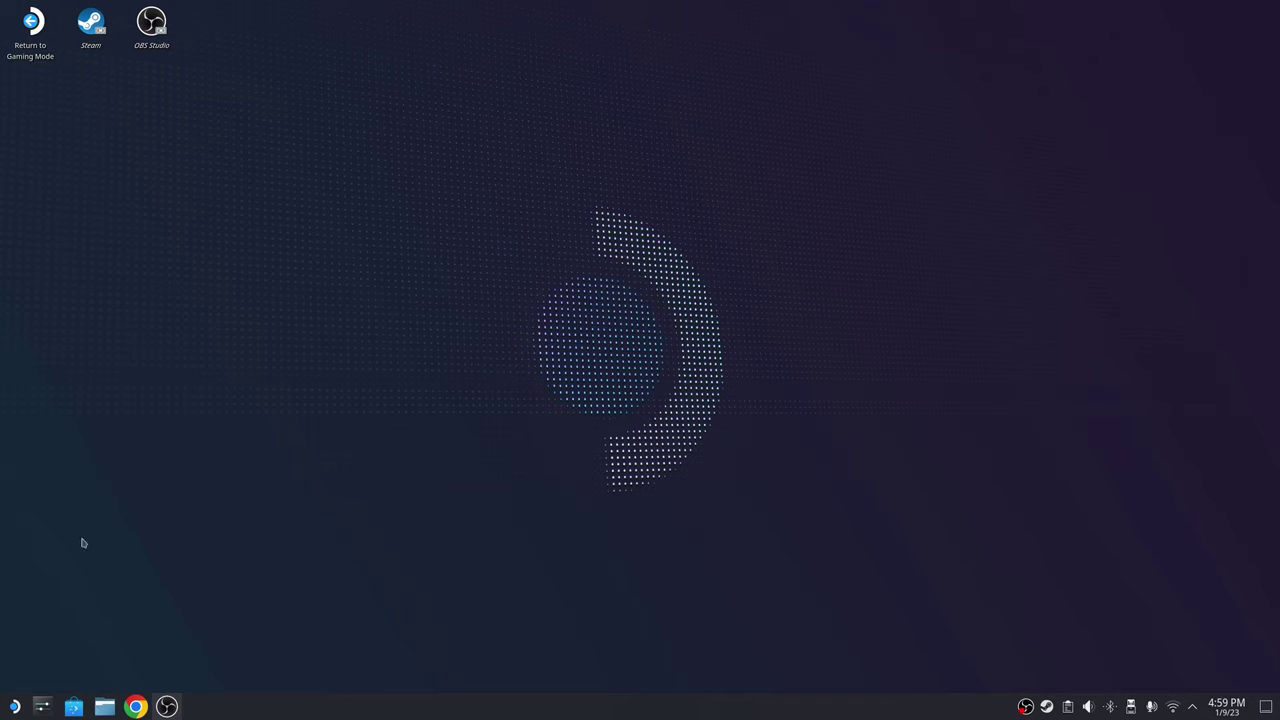
Launch Konsole by searching 'konsole' in the Application Launcher
left_click_drag(303, 266, 900, 545)
left_click(14, 710)
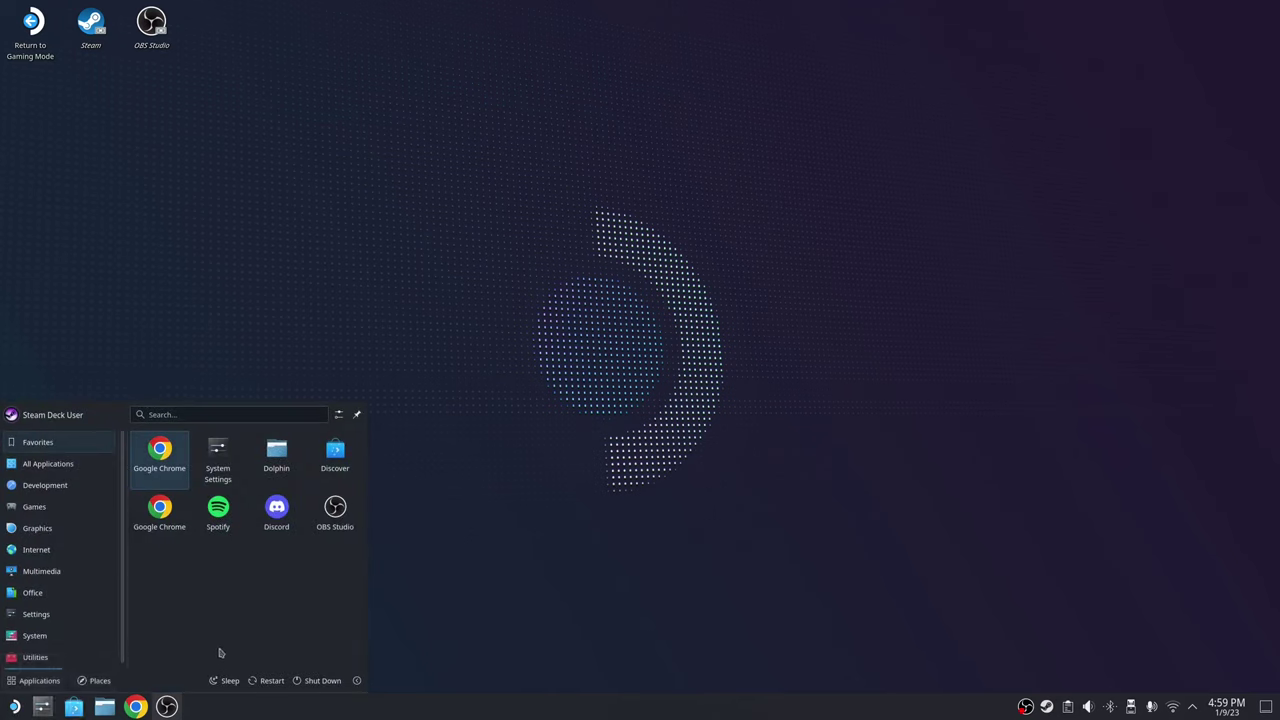
left_click(111, 558)
left_click(68, 446)
left_click(163, 413)
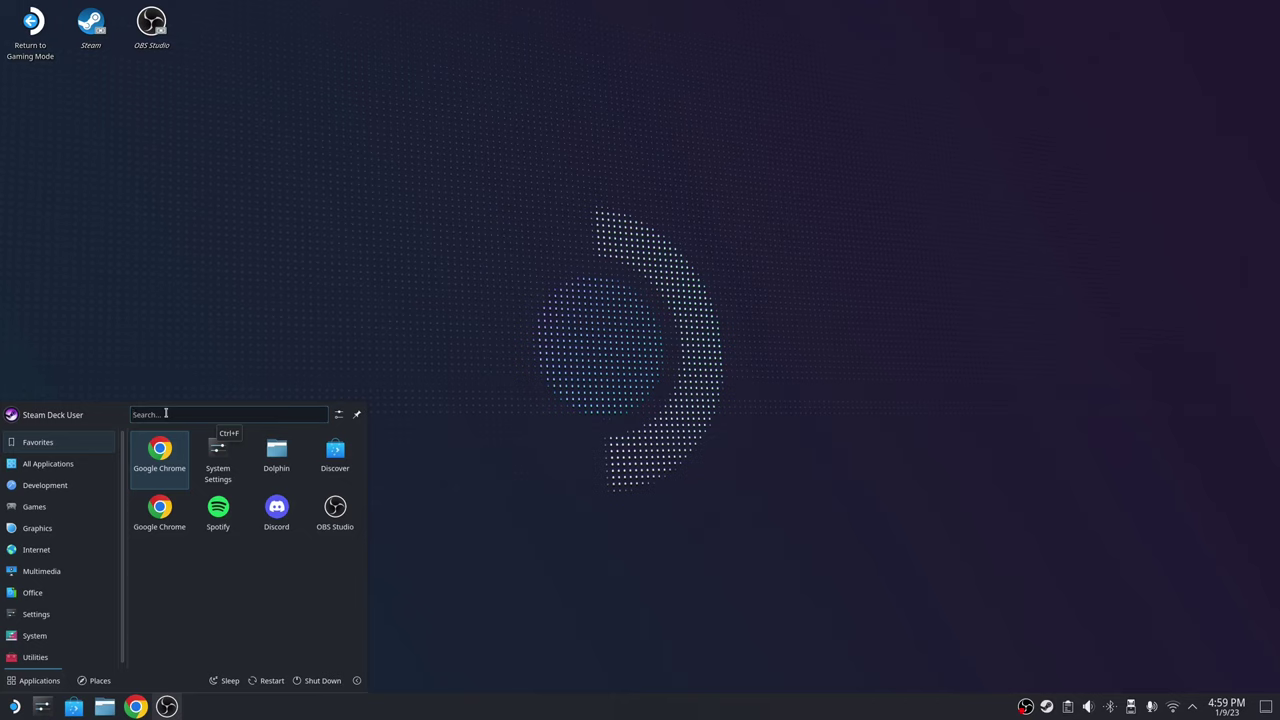
type("konsole")
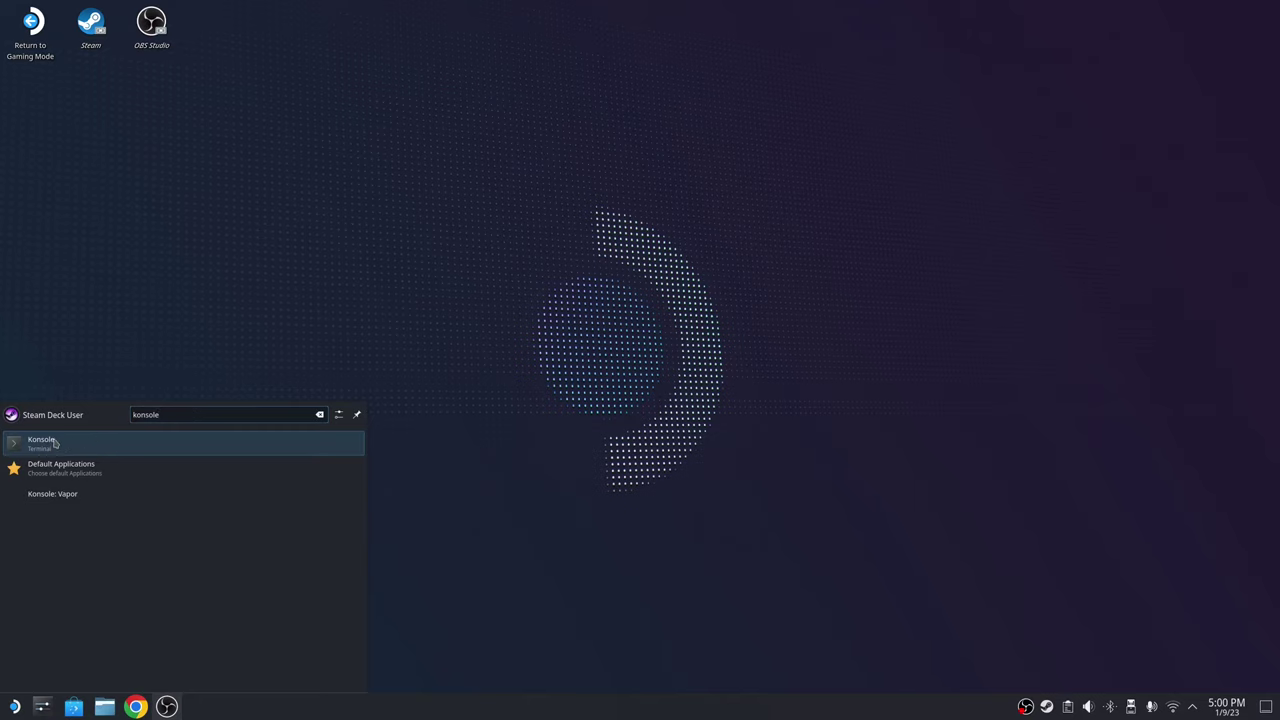
left_click(100, 444)
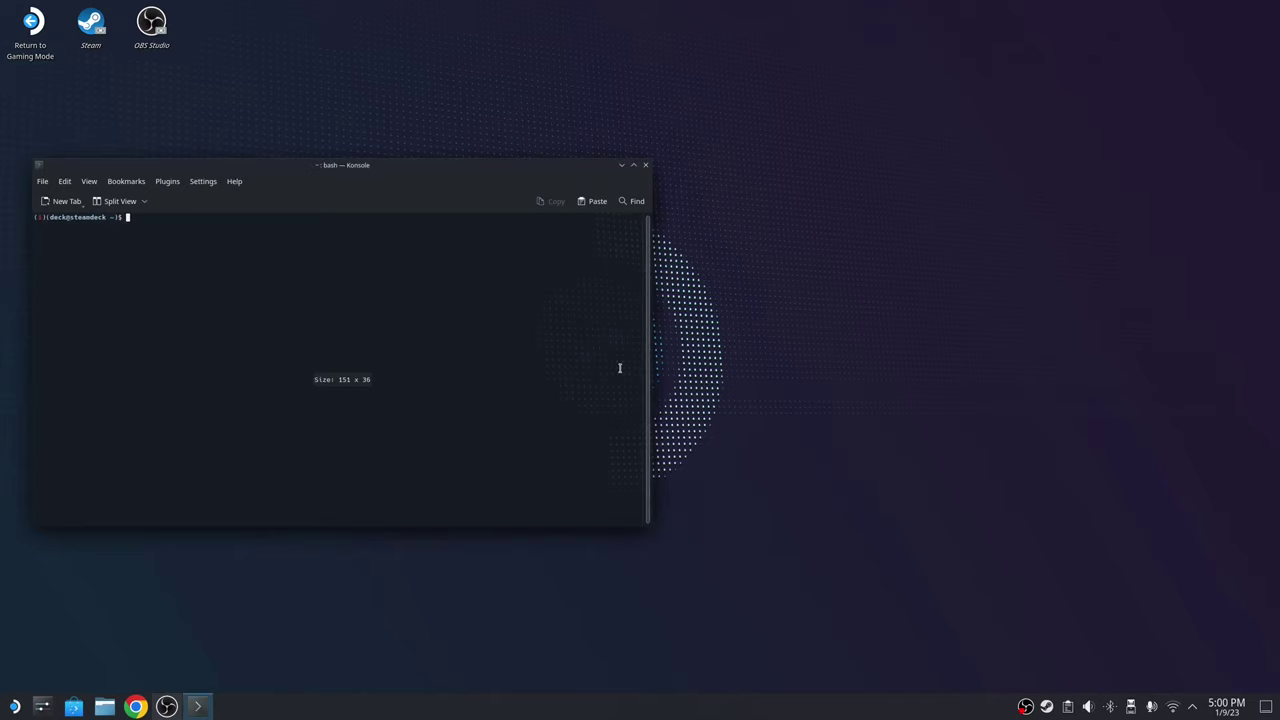
Move the Konsole window lower and to the left, and shrink it
left_click_drag(398, 165, 453, 189)
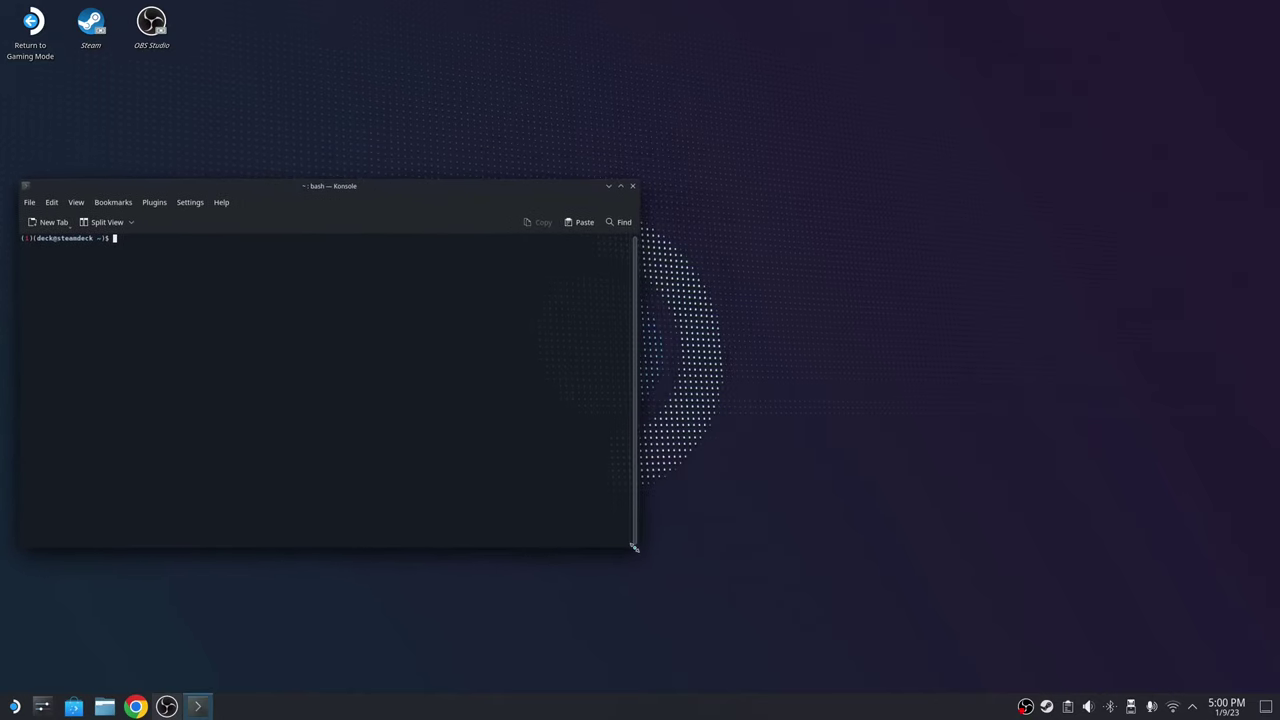
left_click_drag(635, 547, 491, 488)
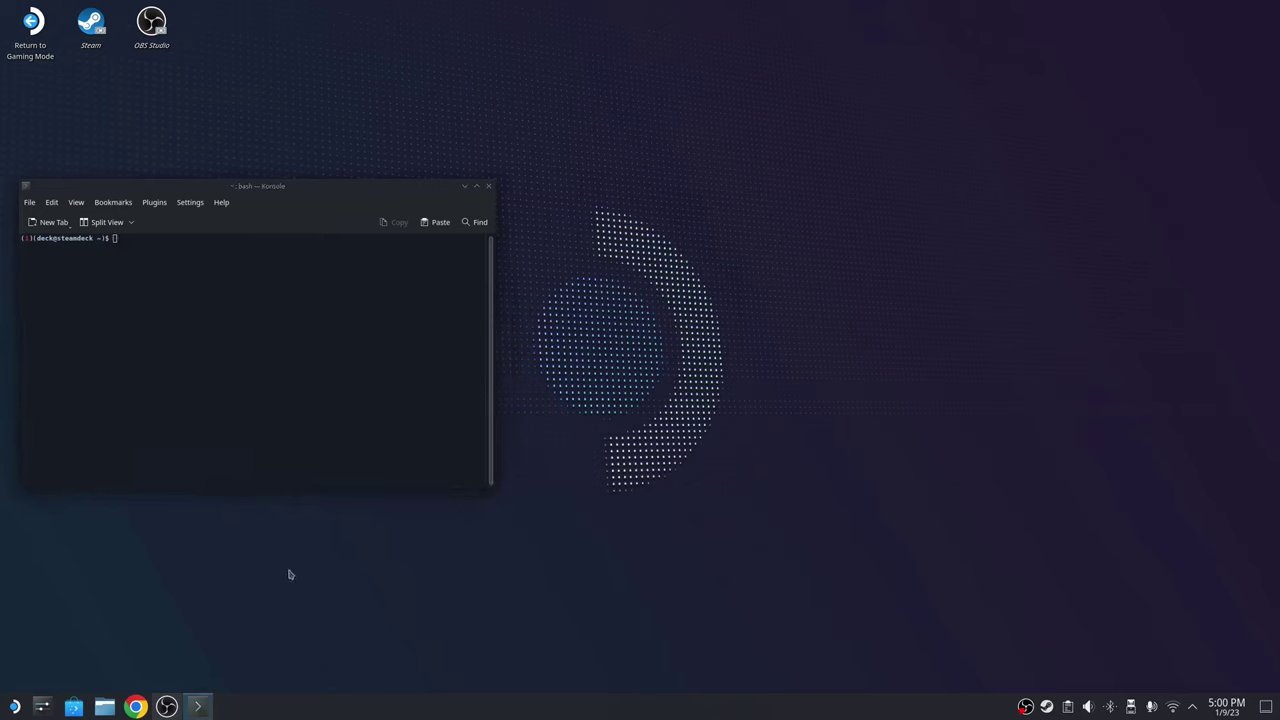
left_click(14, 706)
Launch KDE Partition Manager via a 'kde pa' search, resize it, and centre the password prompt
left_click(14, 706)
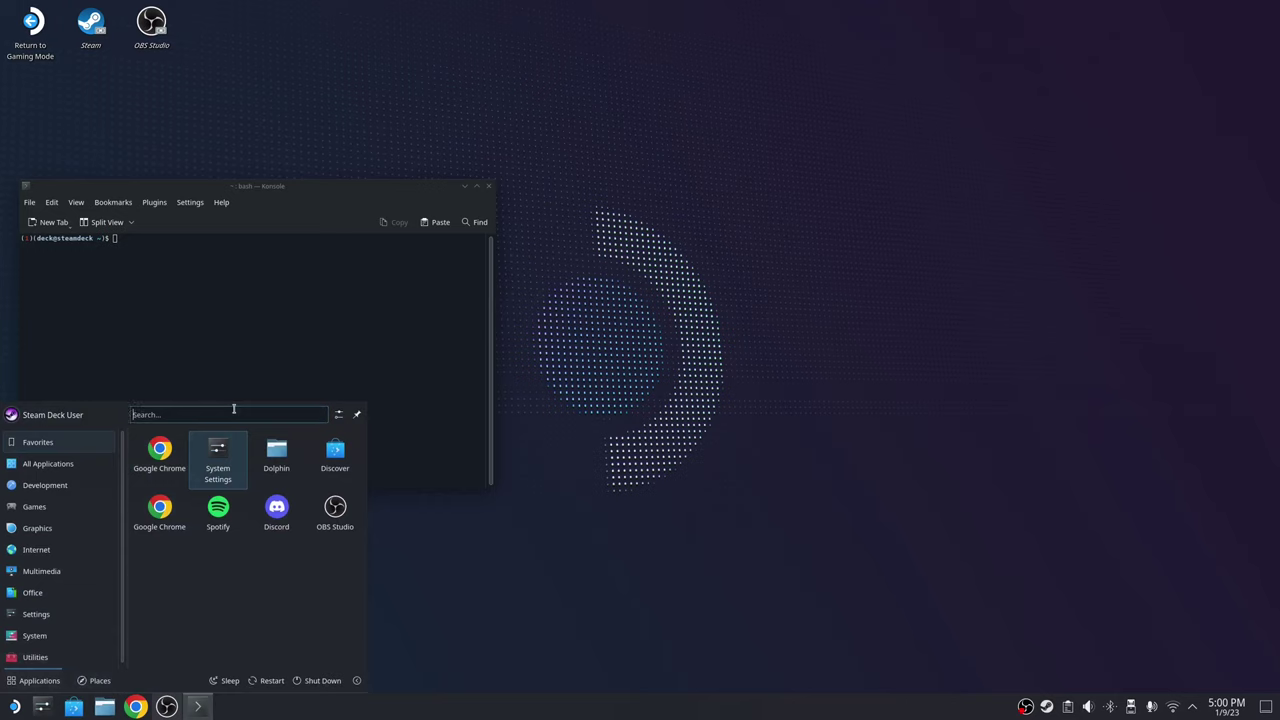
type("kde p")
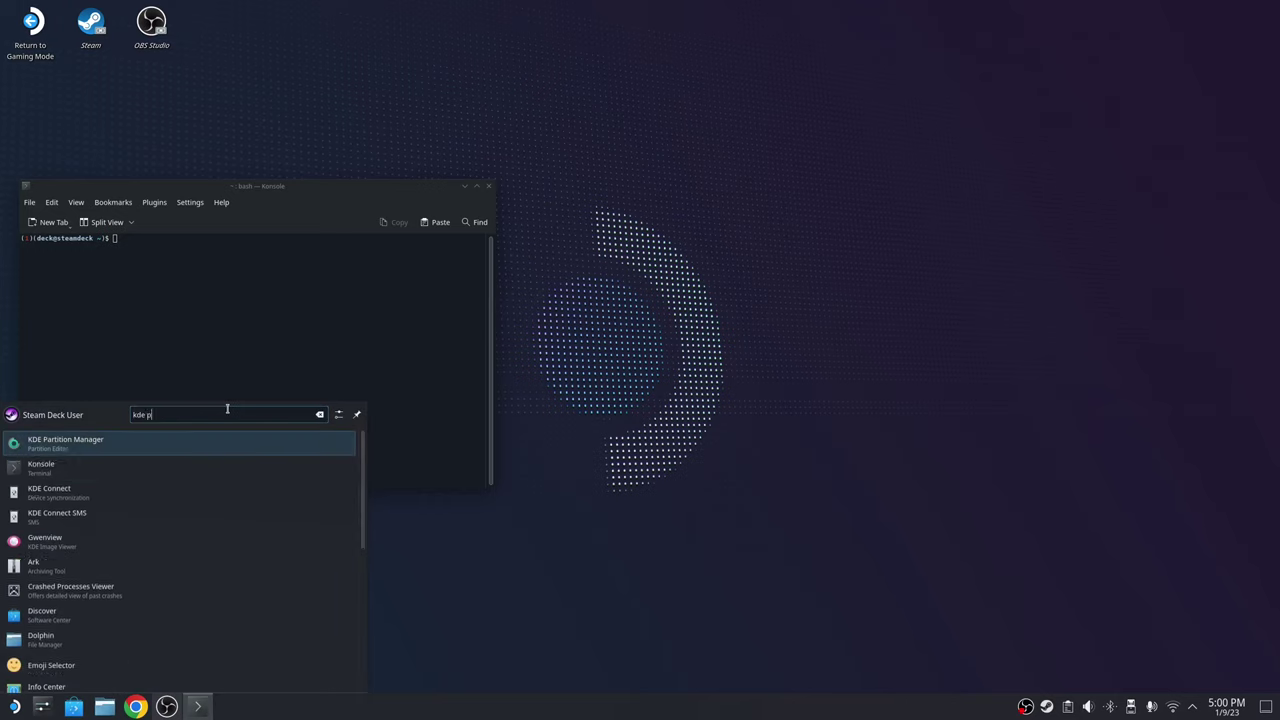
type("a")
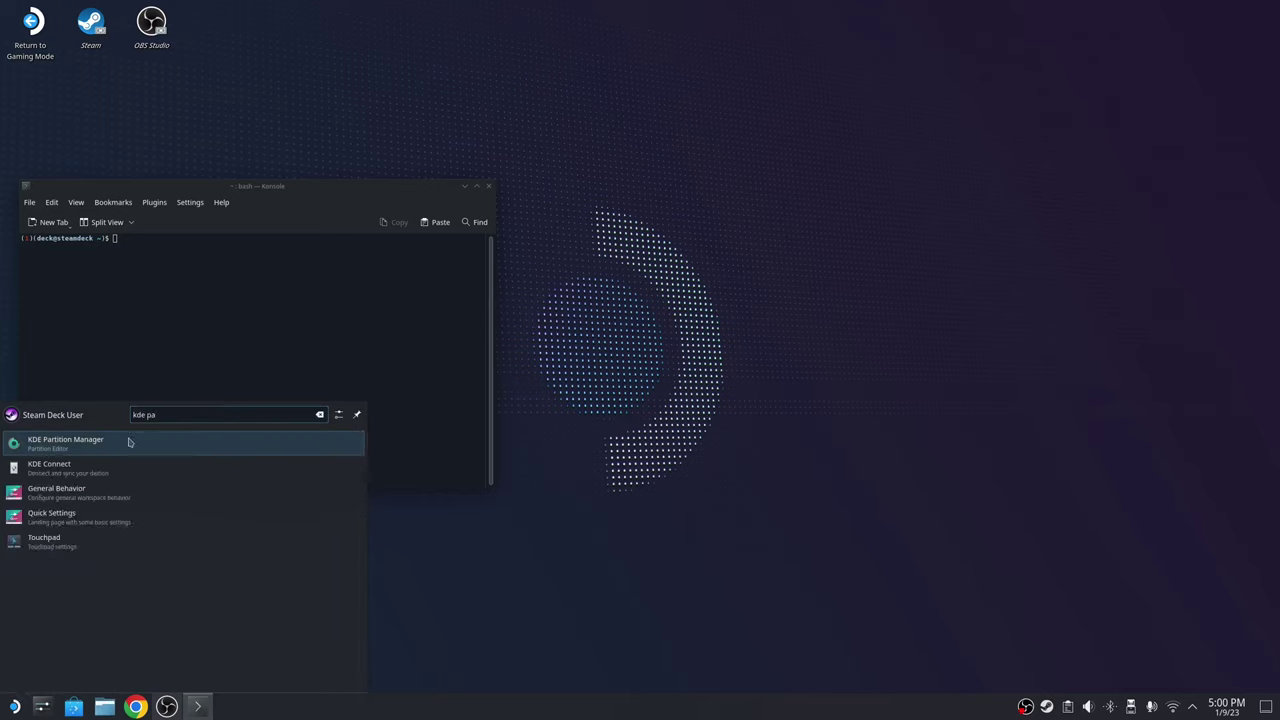
left_click(45, 447)
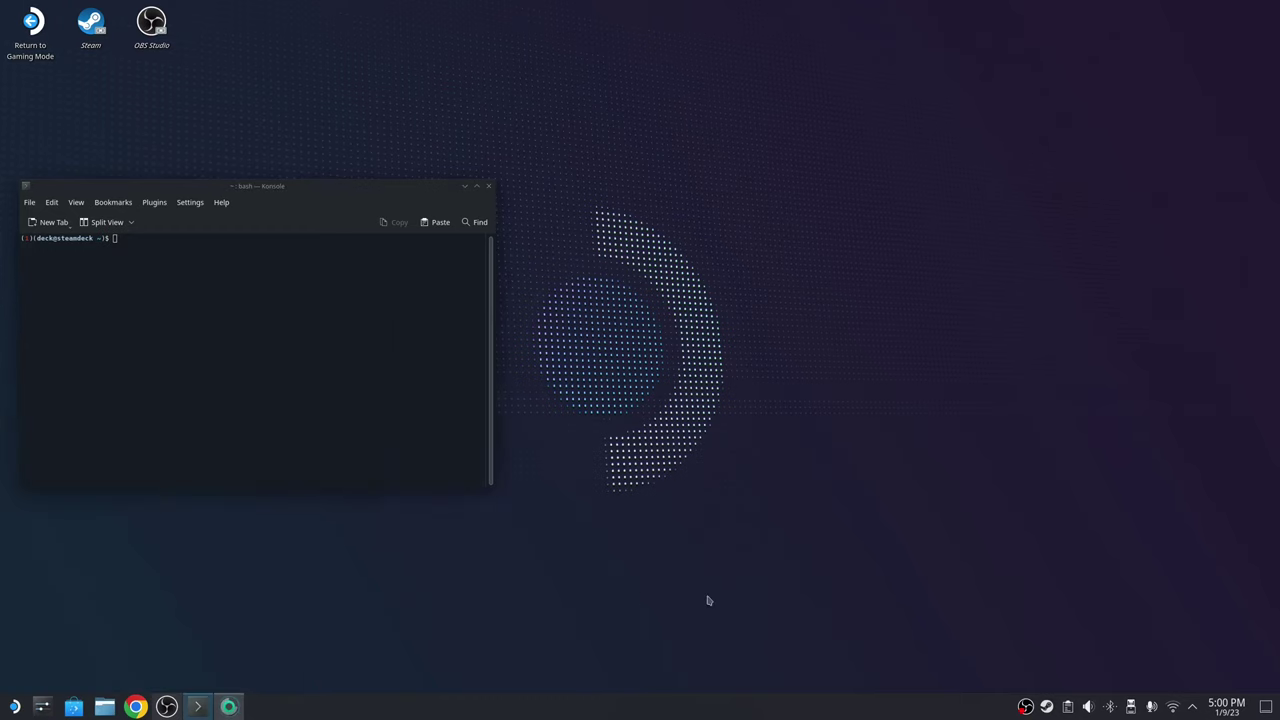
left_click_drag(335, 106, 545, 115)
left_click_drag(668, 260, 925, 274)
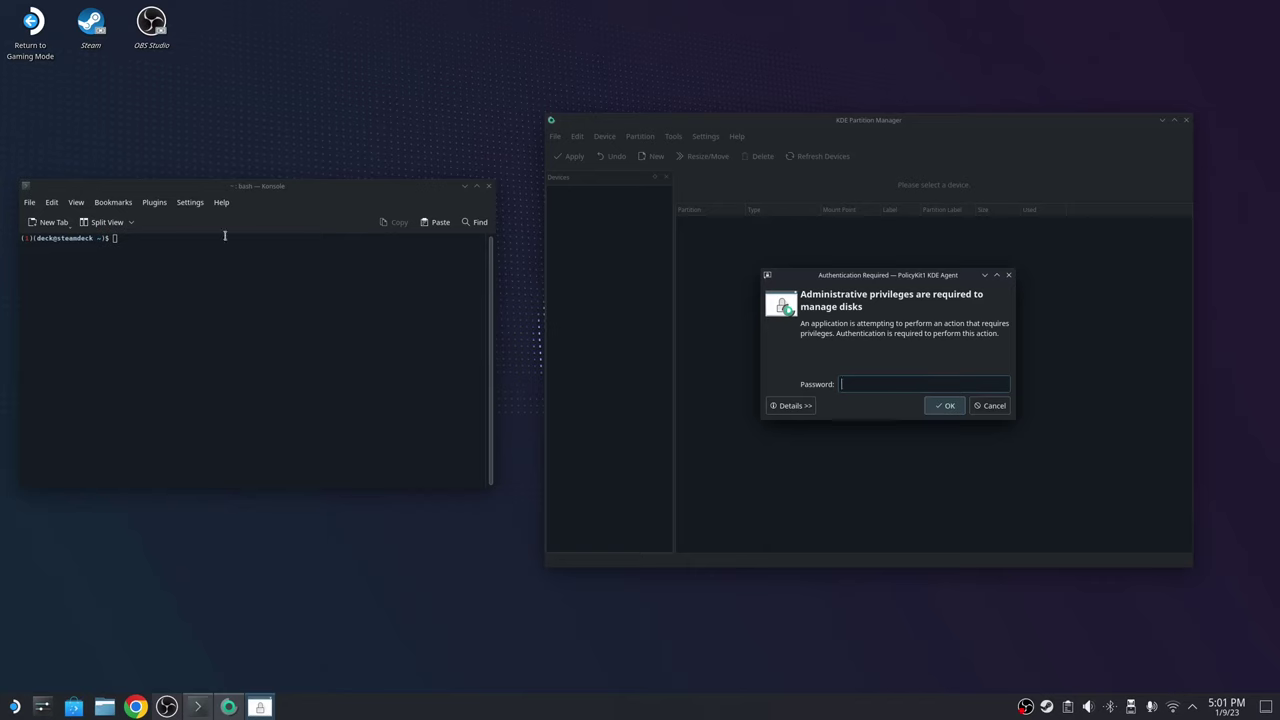
Run passwd in Konsole and submit the current password
left_click(156, 246)
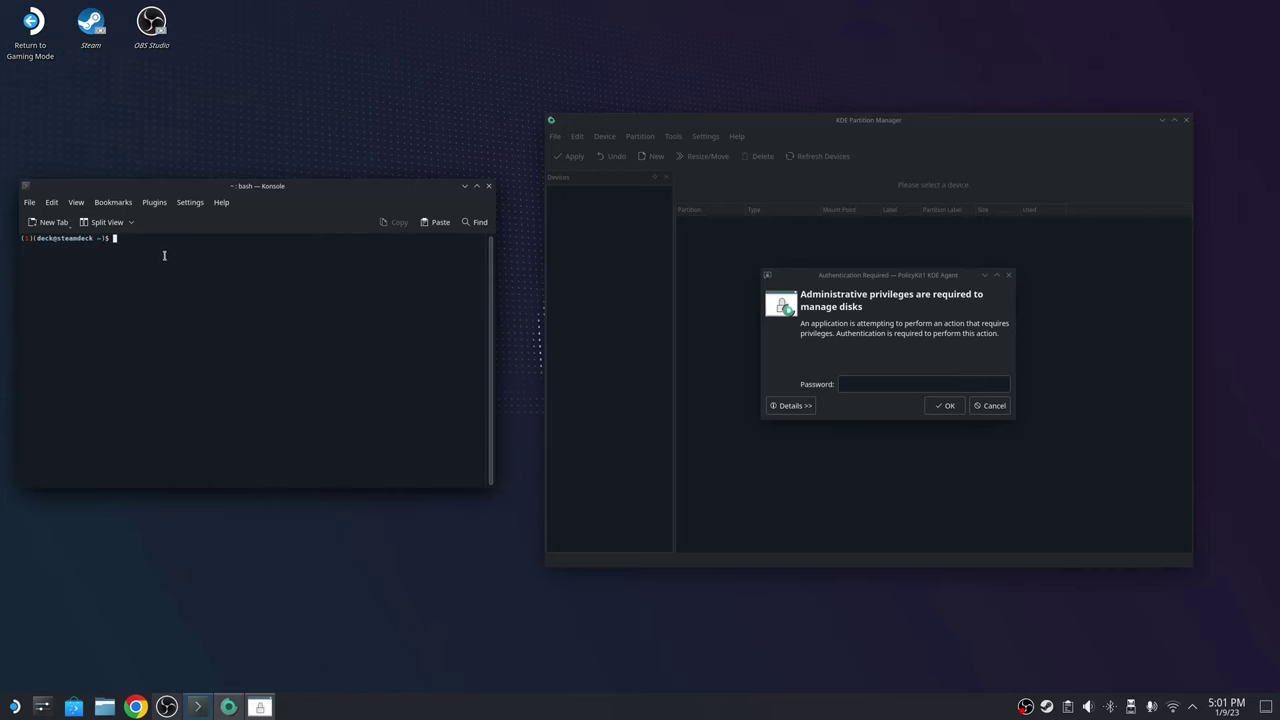
type("passwd")
key("Return")
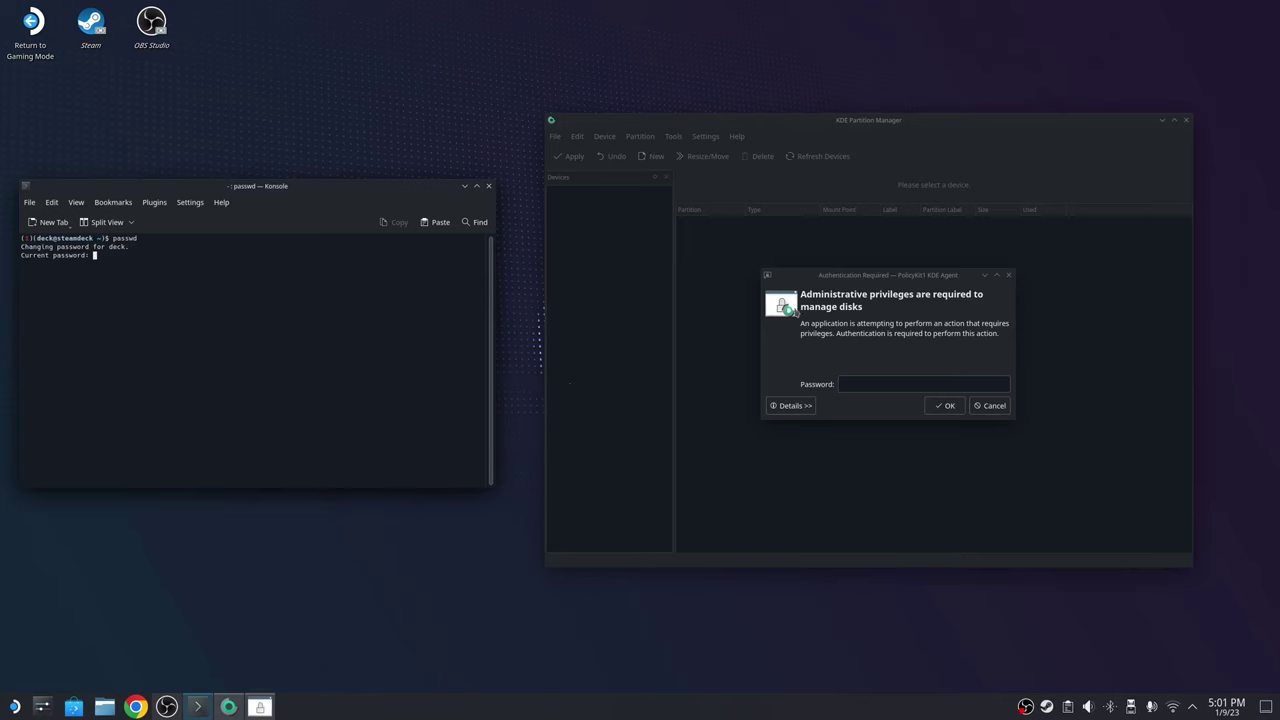
left_click(912, 283)
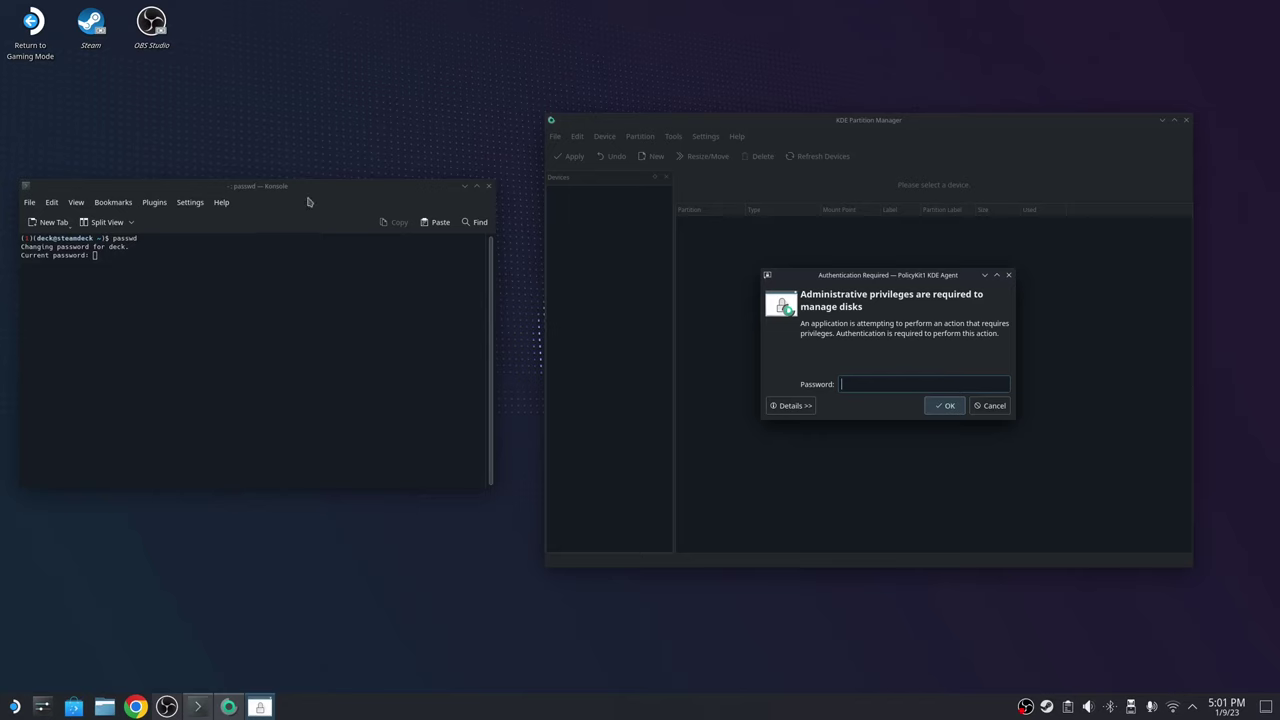
left_click(124, 258)
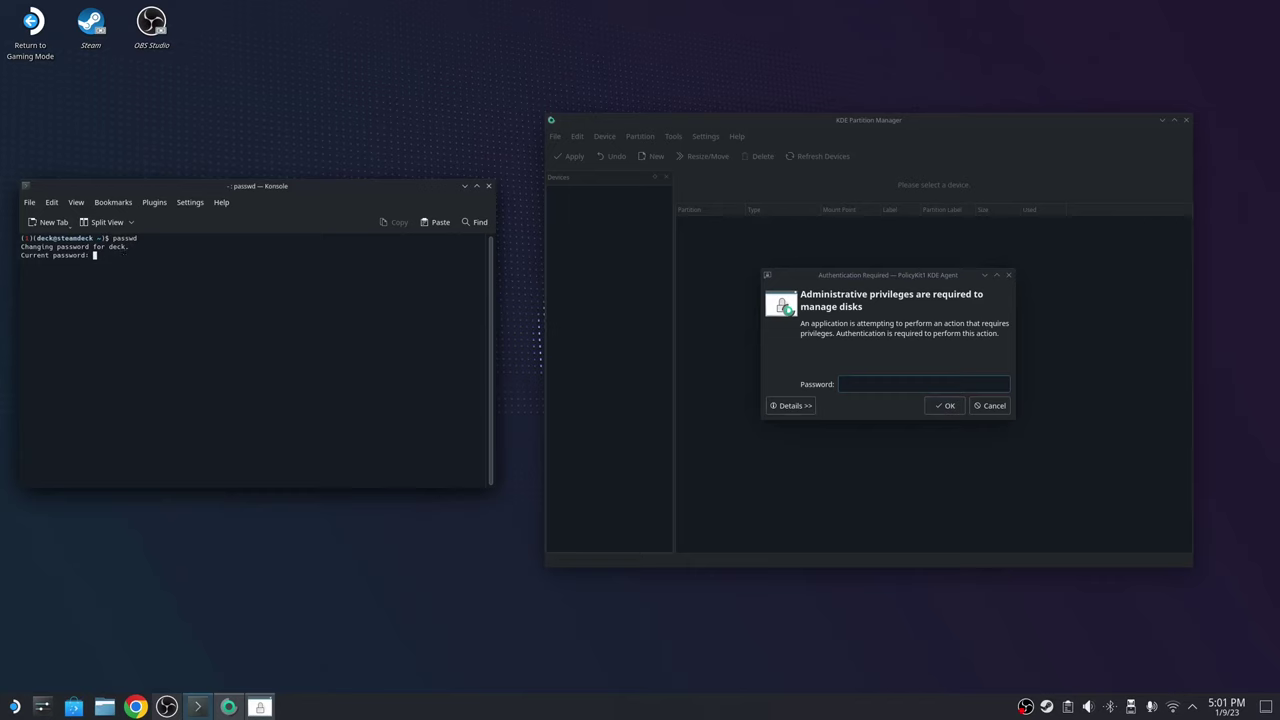
key("Return")
key("Return")
key("Return")
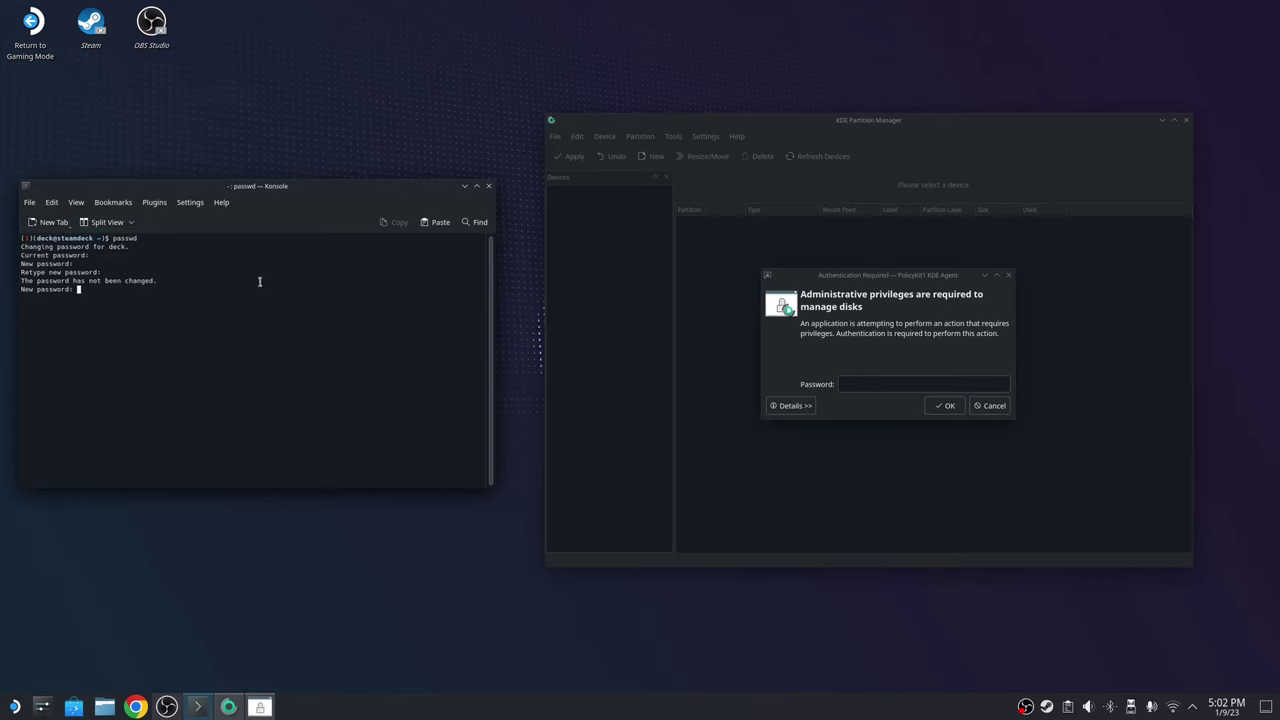
Enter the administrator password in the authentication prompt to let Partition Manager scan drives
left_click(894, 351)
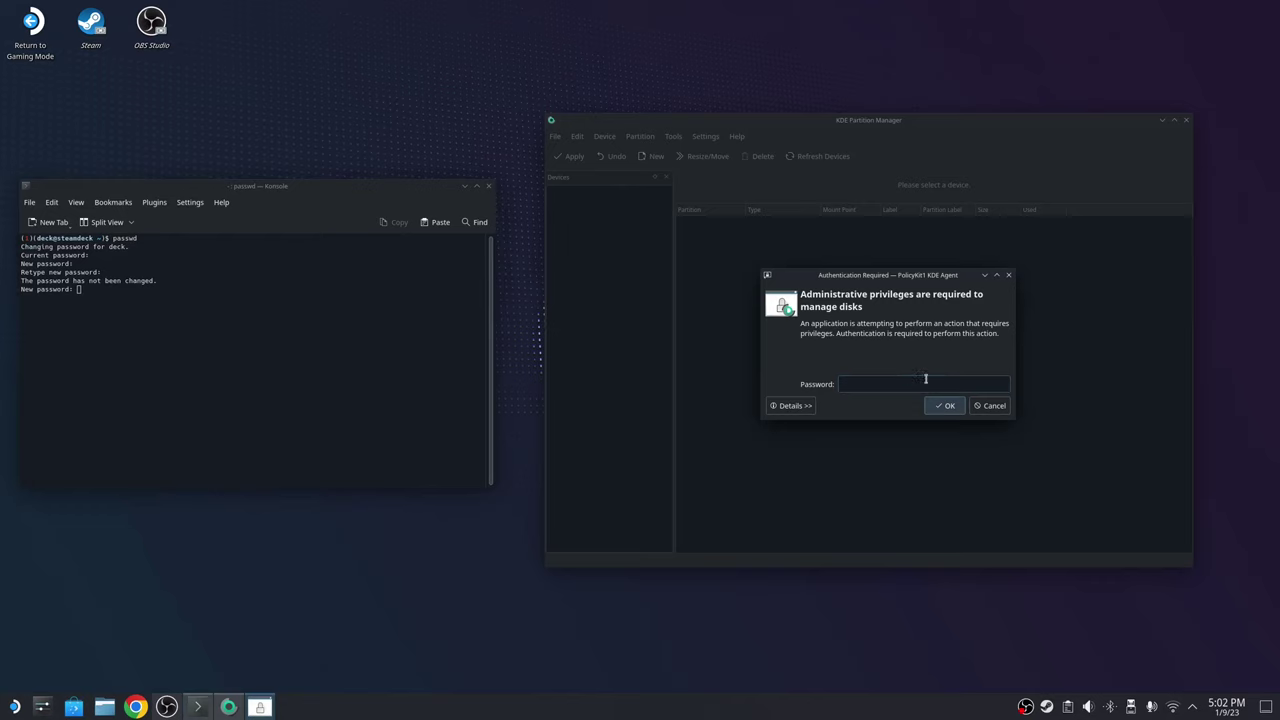
type("••••••••••")
key("Return")
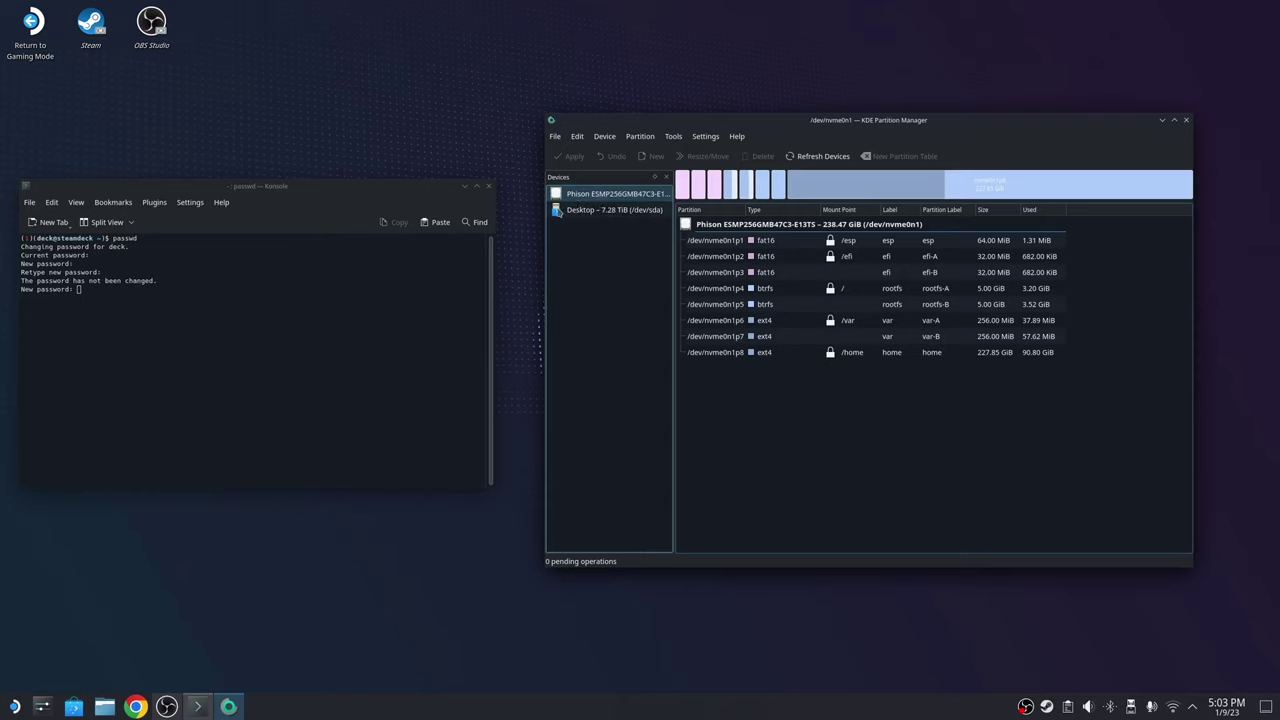
Open the 7.28 TiB Desktop disk (/dev/sda) and inspect its ext4 sda1 and unallocated space
left_click(566, 210)
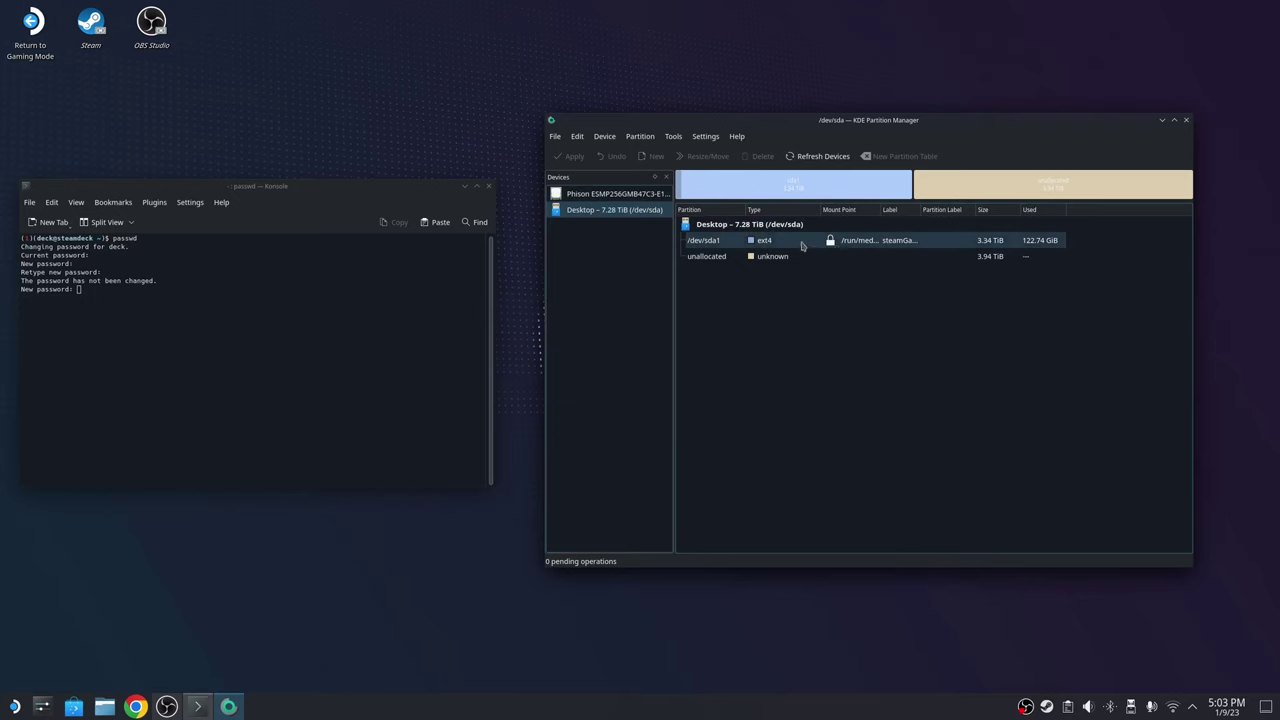
left_click(786, 195)
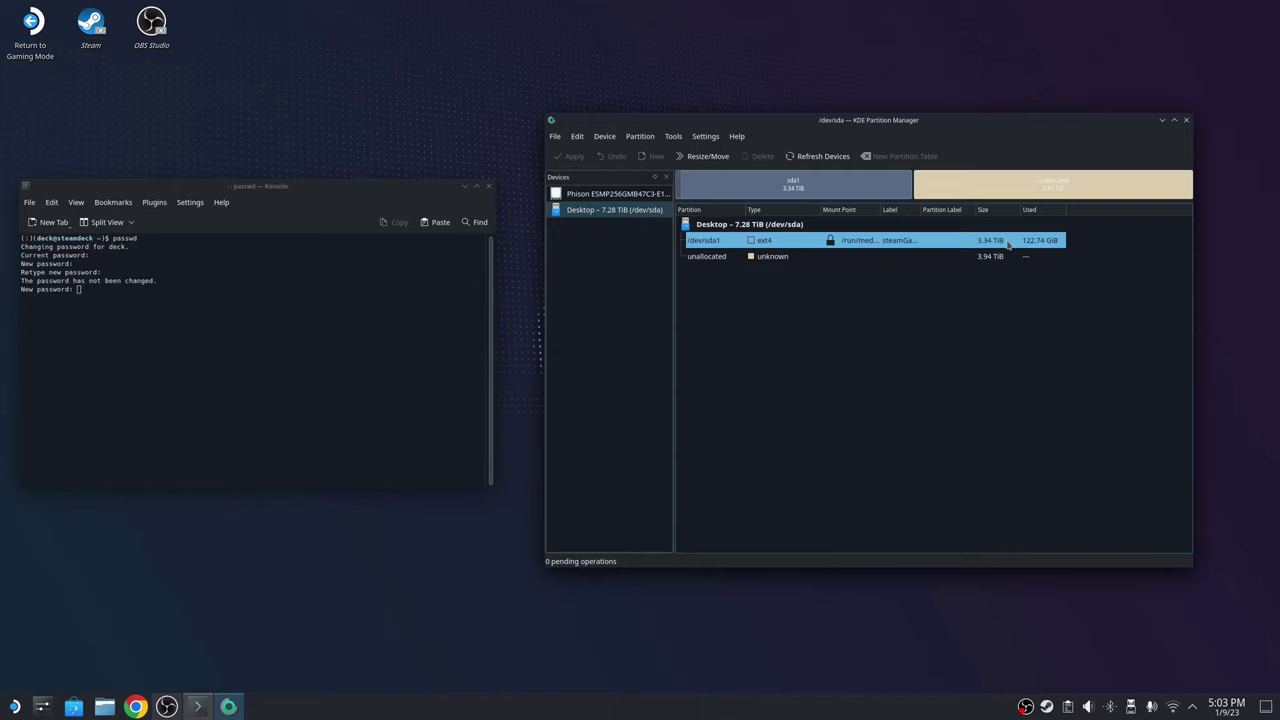
left_click(1071, 192)
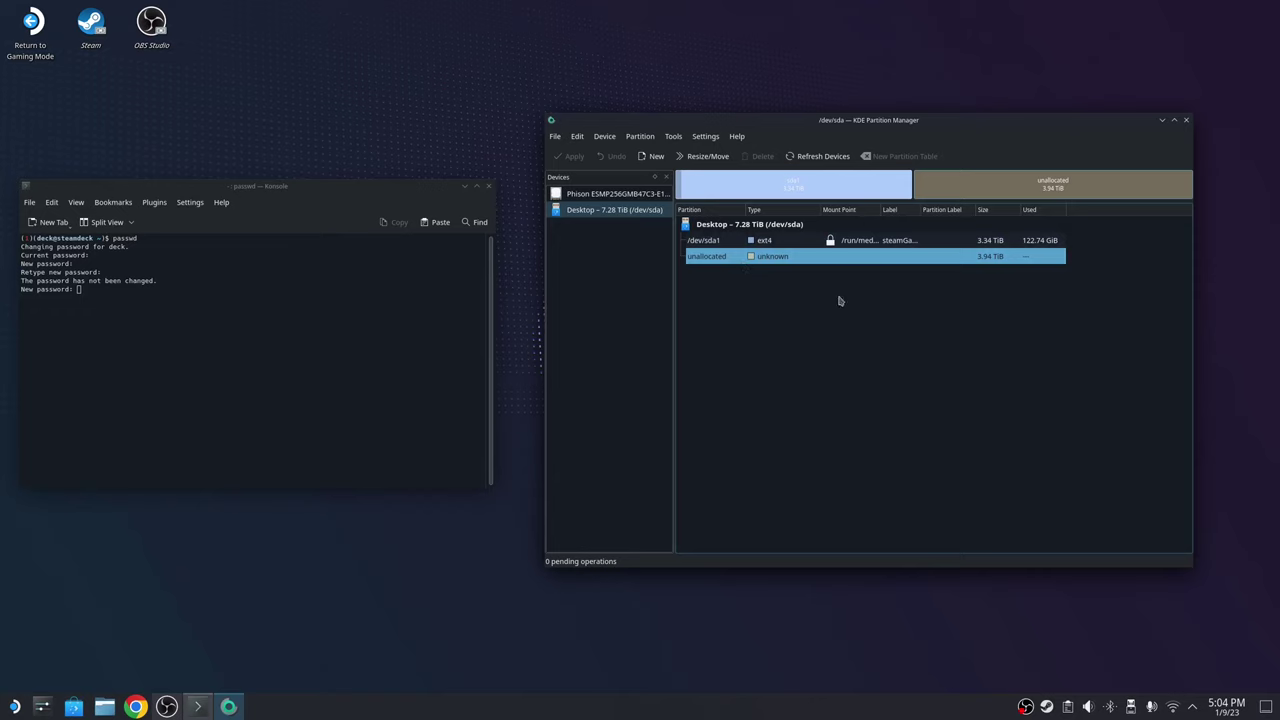
left_click(735, 245)
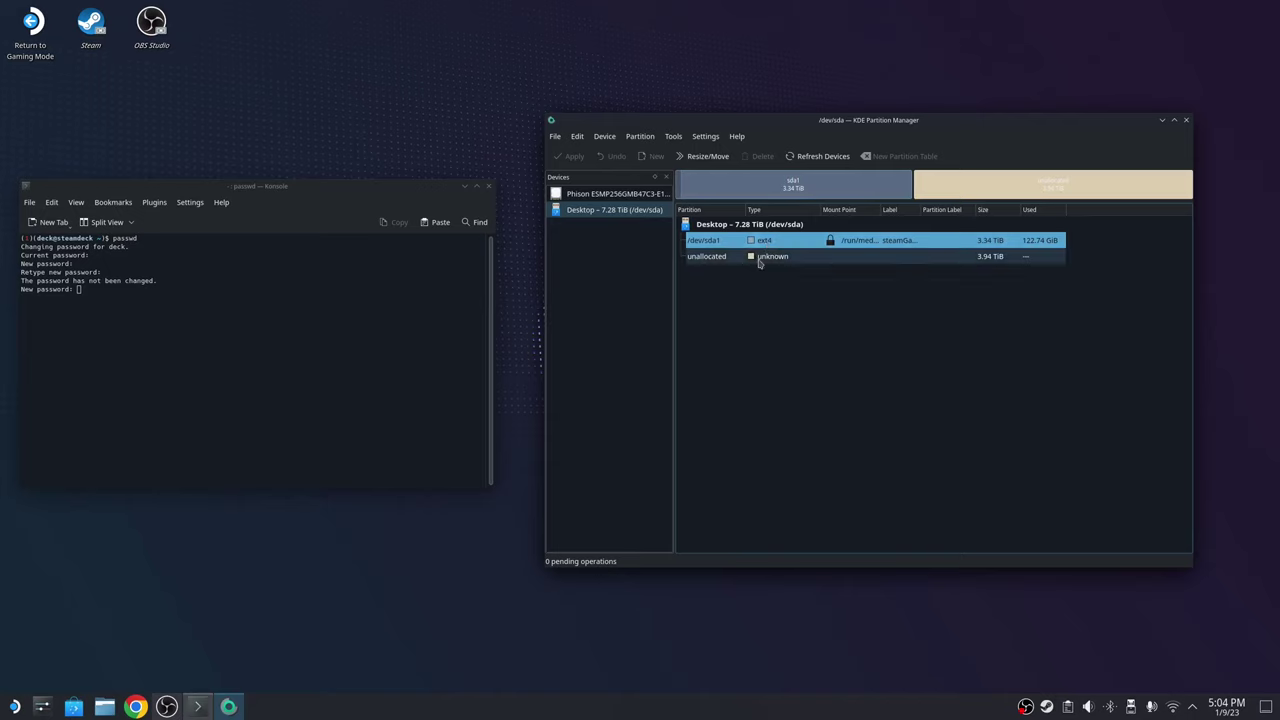
left_click(736, 225)
left_click(785, 238)
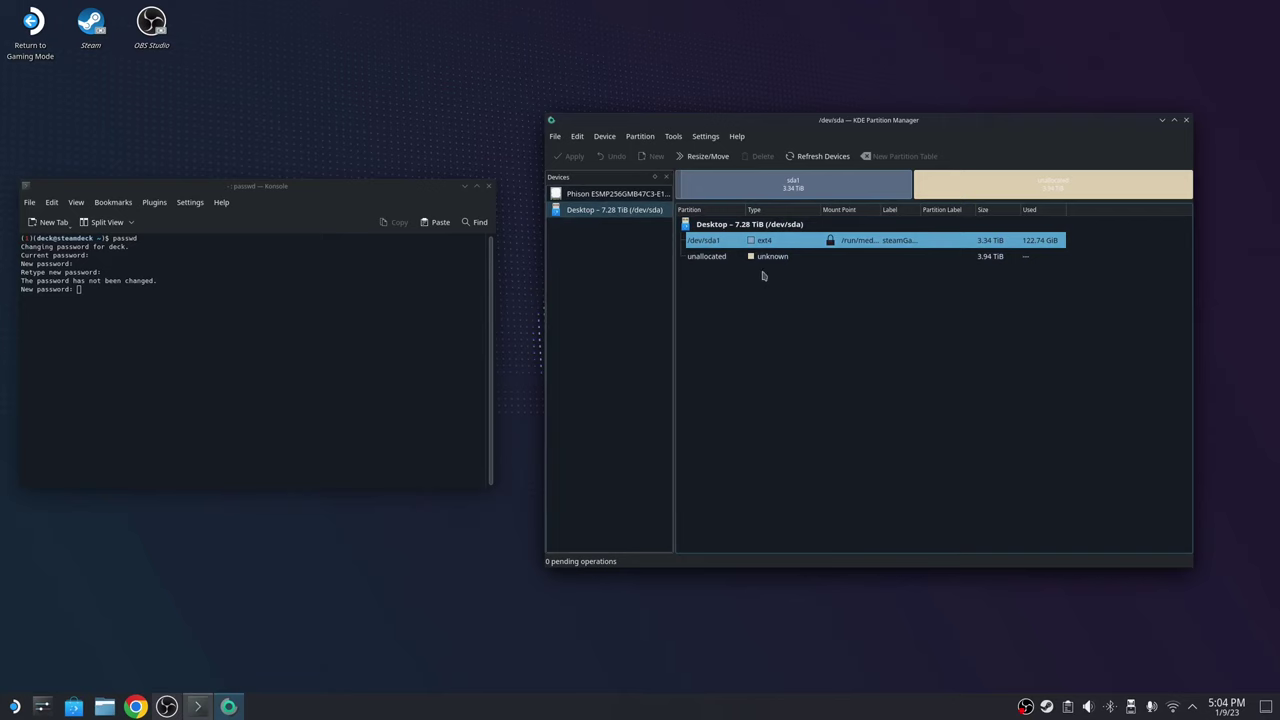
right_click(779, 277)
left_click(714, 350)
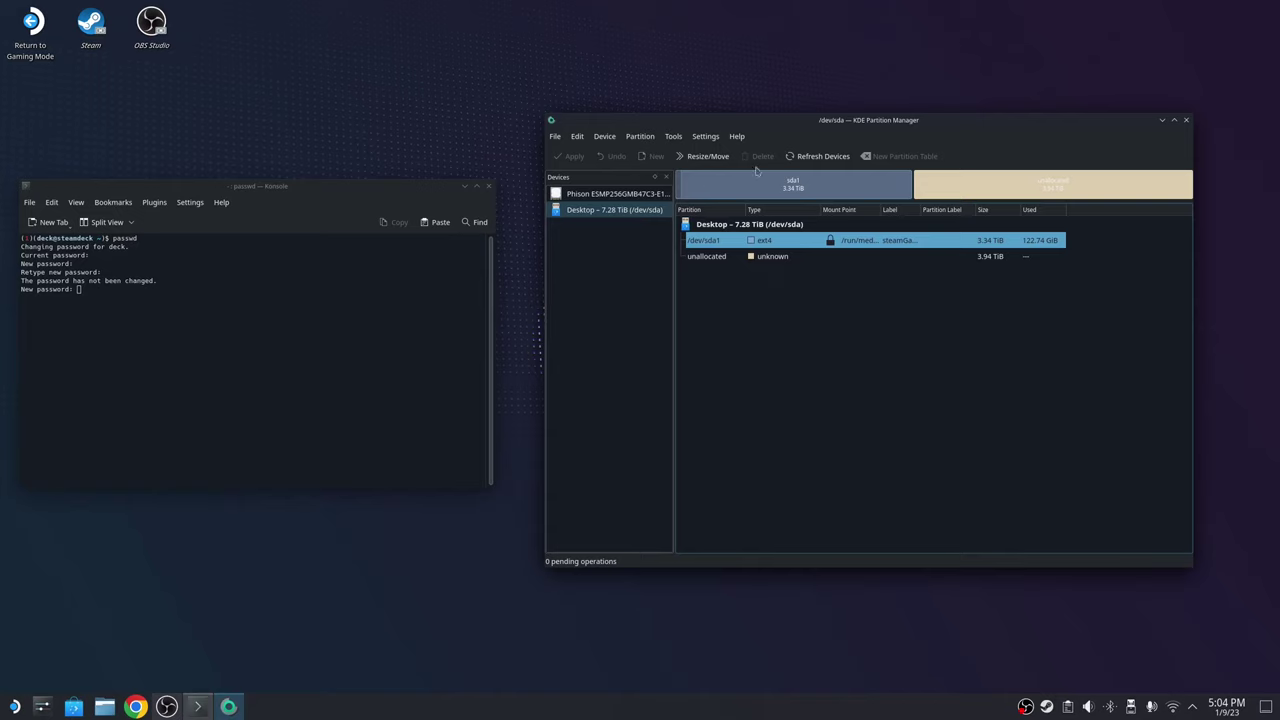
left_click(774, 258)
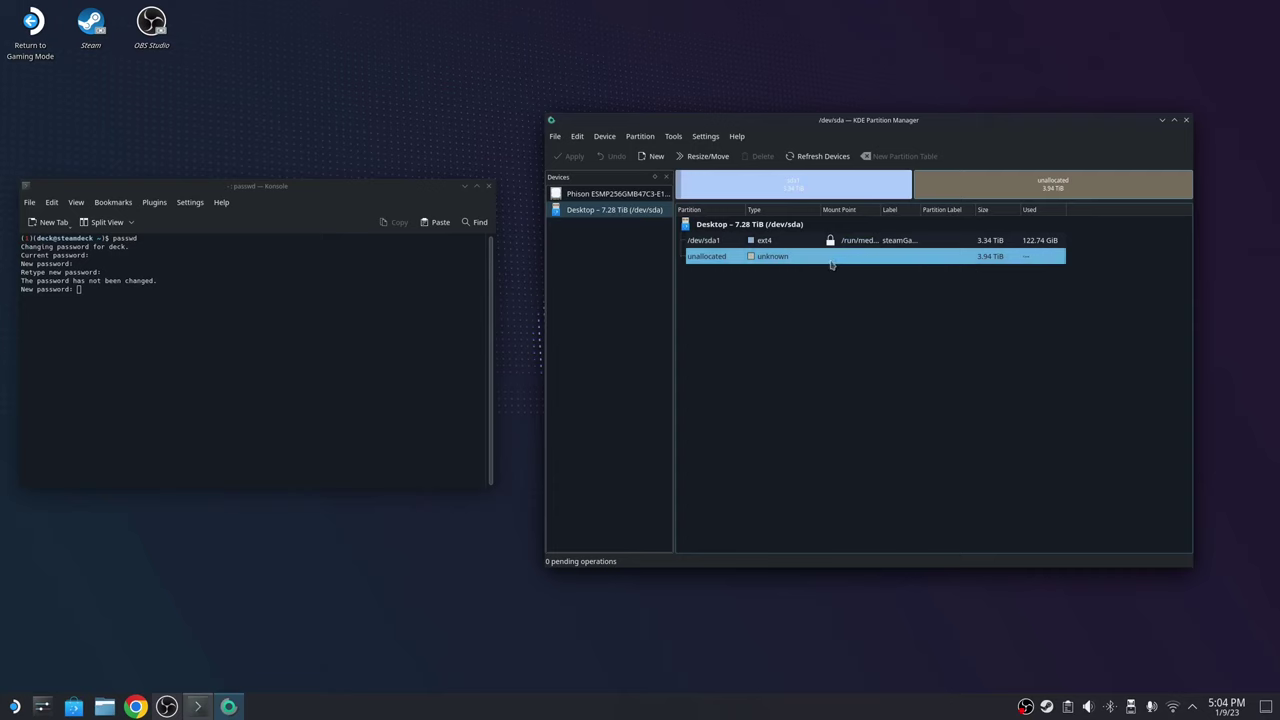
Start an ext4 partition in the unallocated space, then close the dialog without creating it
right_click(828, 264)
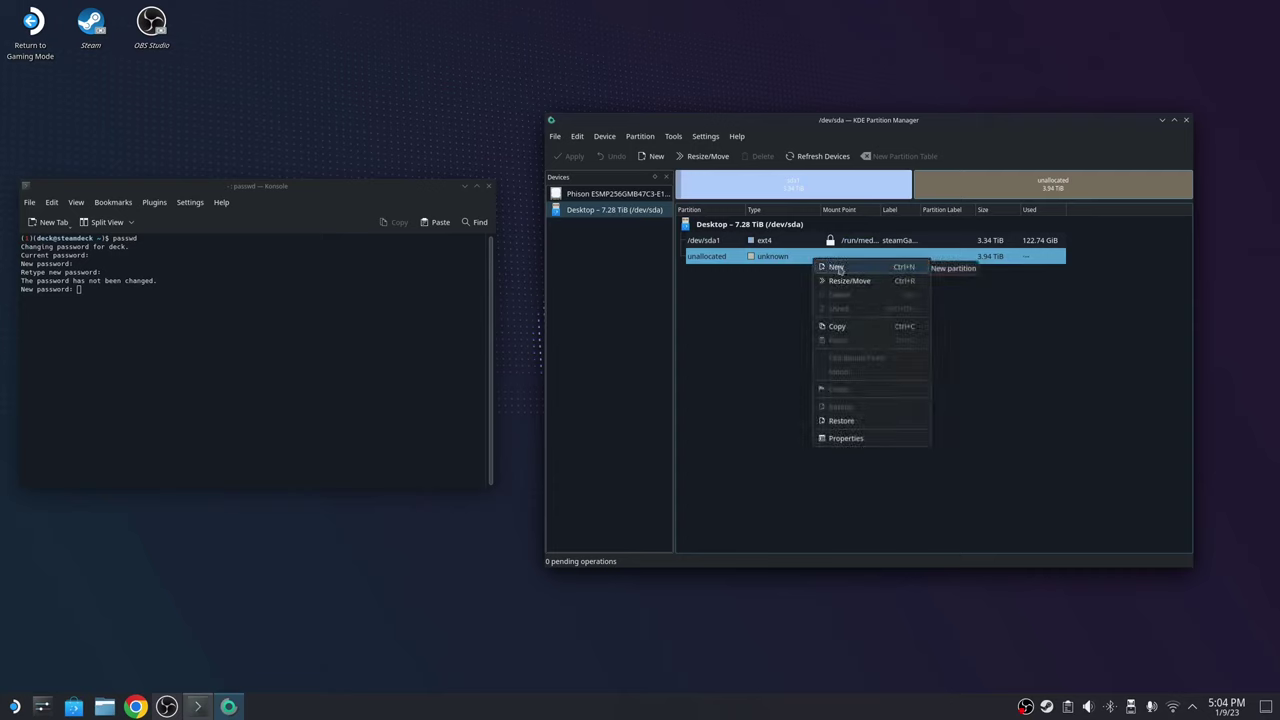
left_click(838, 268)
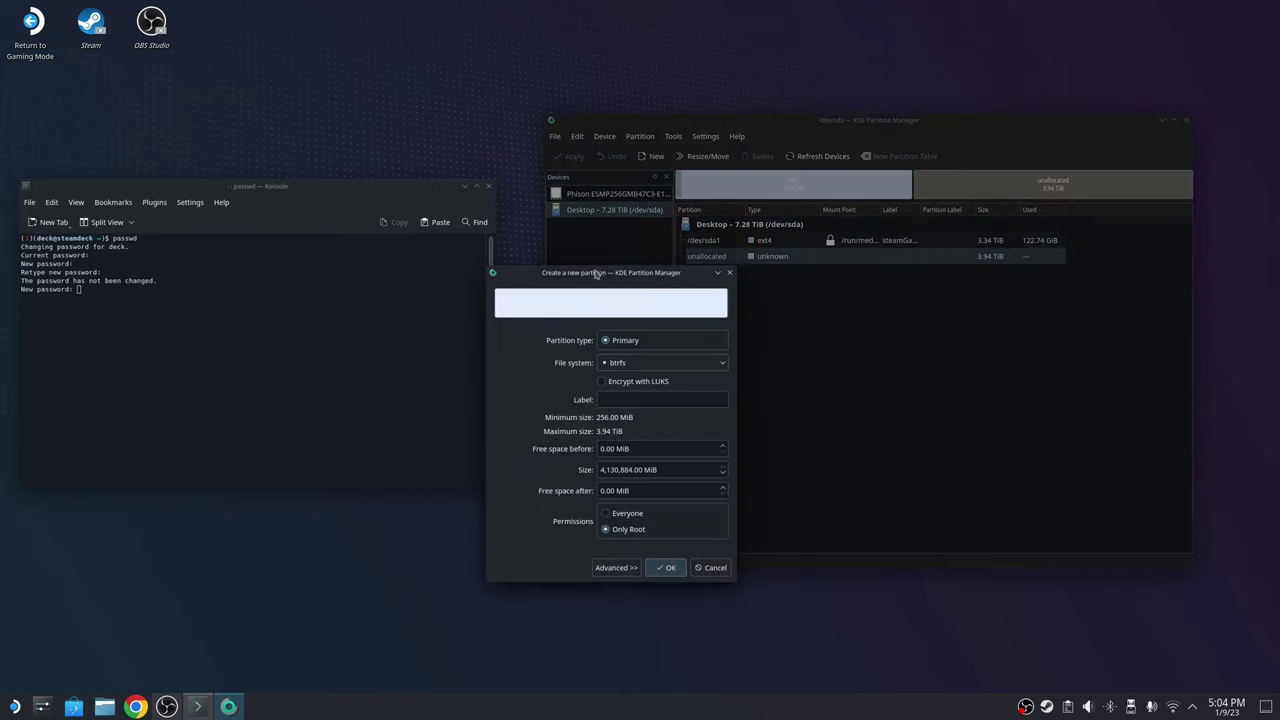
left_click_drag(594, 270, 541, 236)
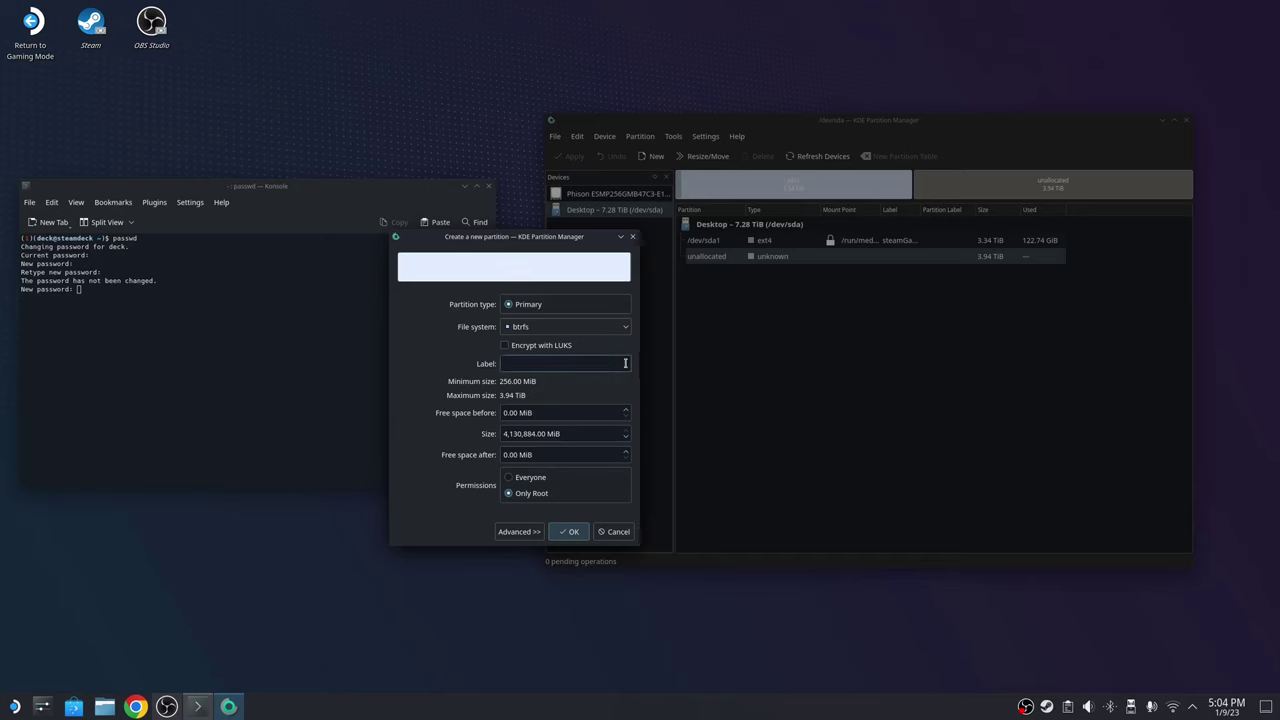
left_click(514, 327)
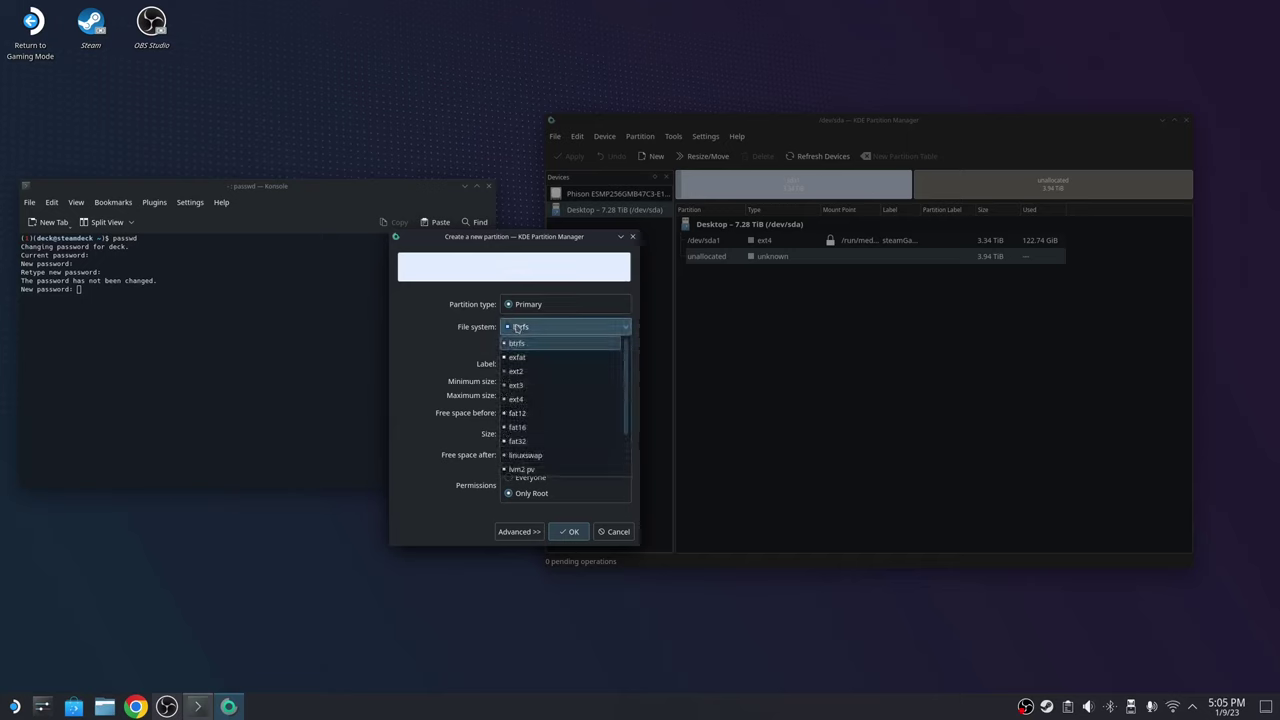
left_click(546, 400)
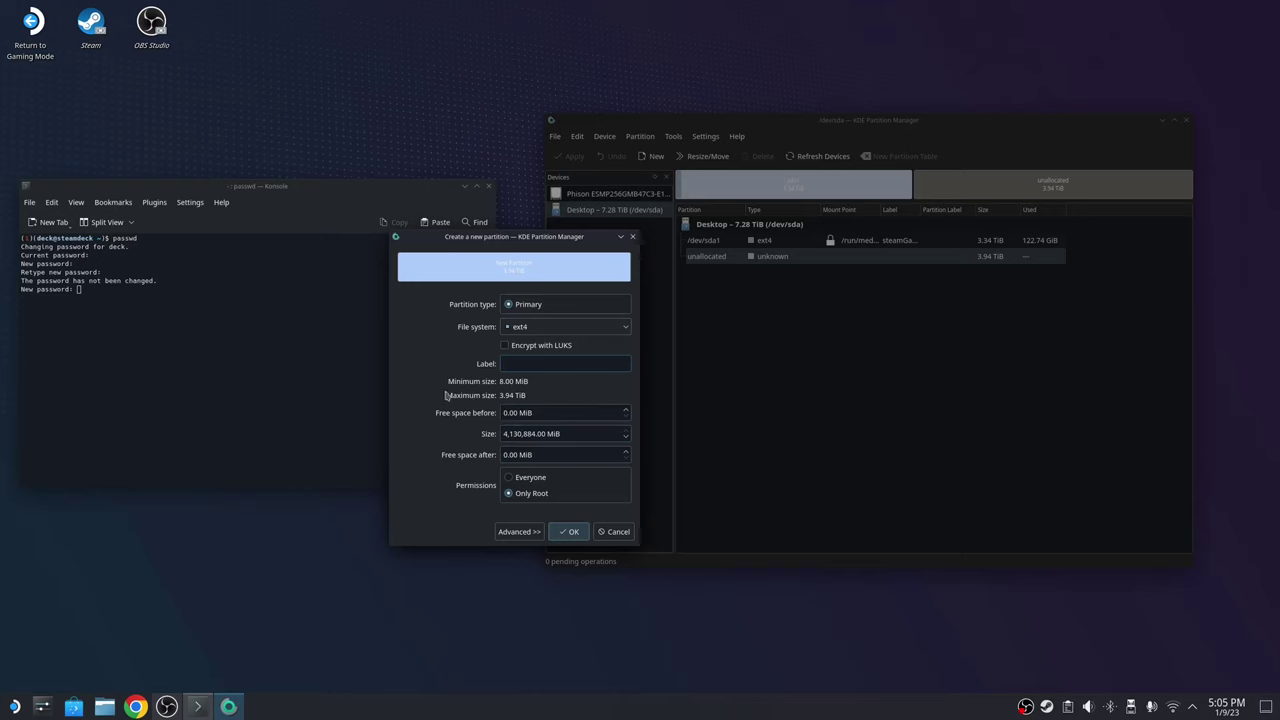
left_click_drag(452, 419, 507, 419)
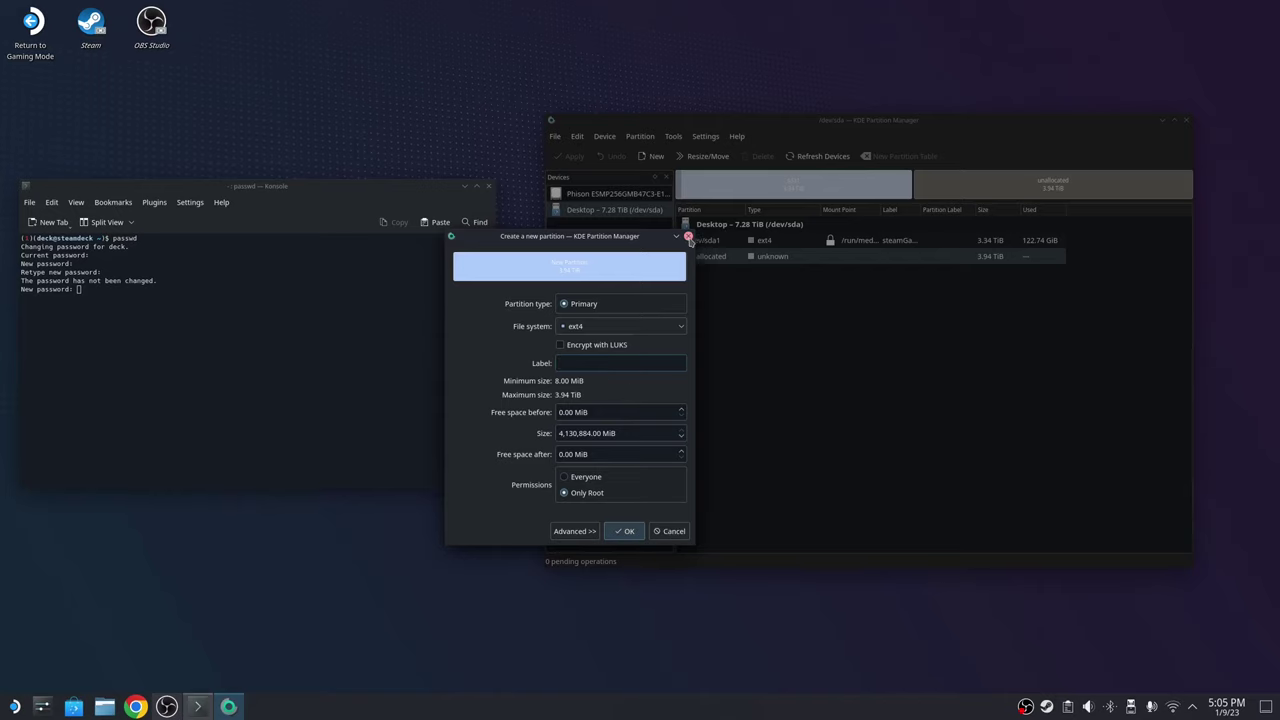
left_click(688, 237)
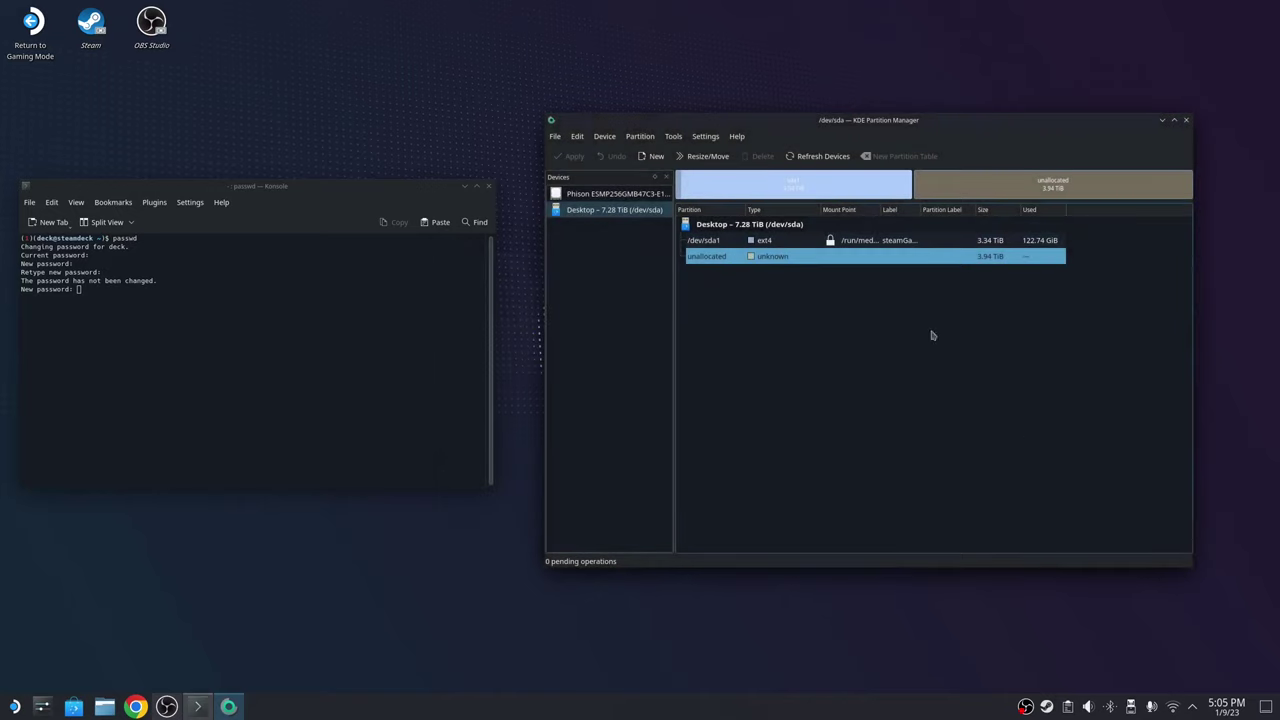
left_click(1131, 707)
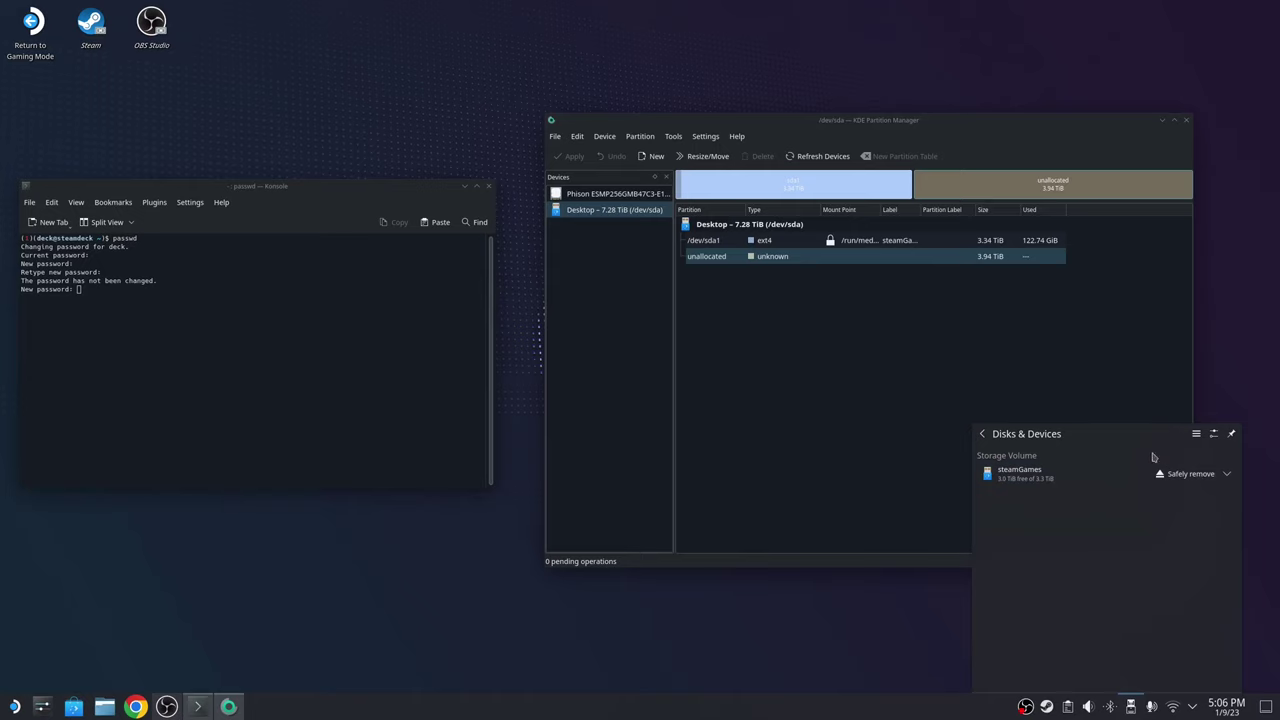
left_click(1038, 459)
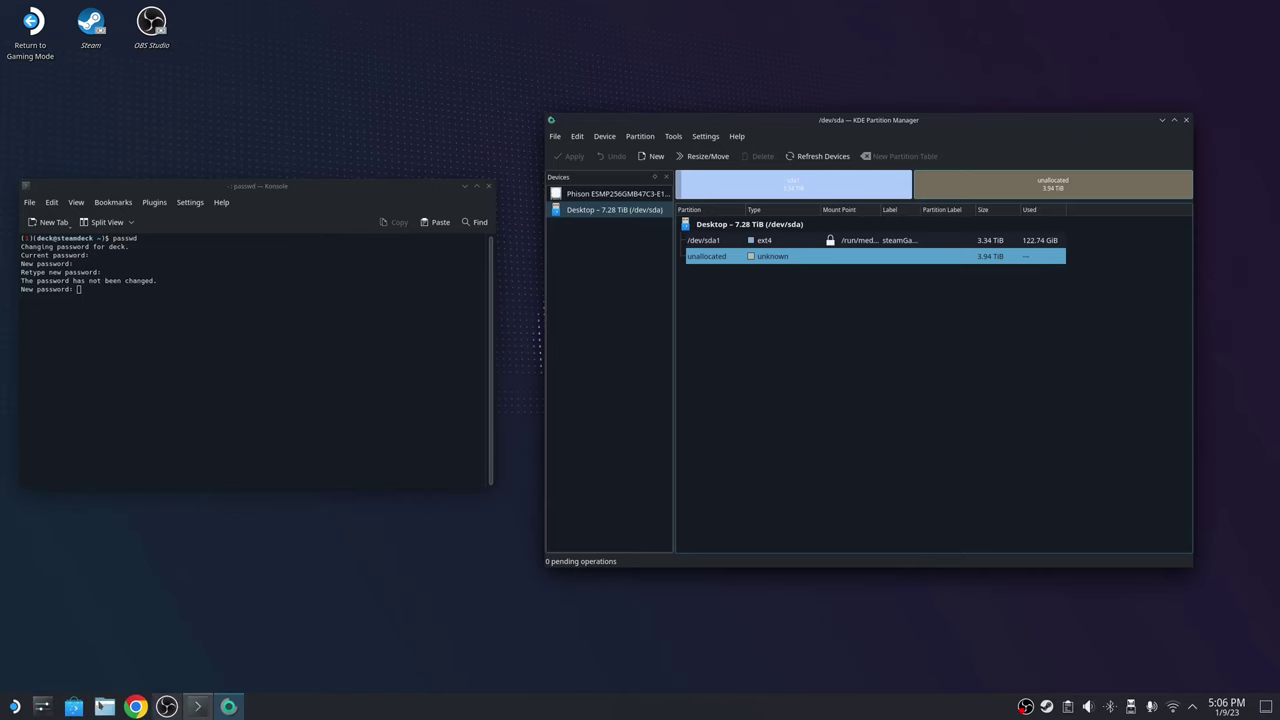
Open the steamGames drive's top level in Dolphin
left_click(104, 707)
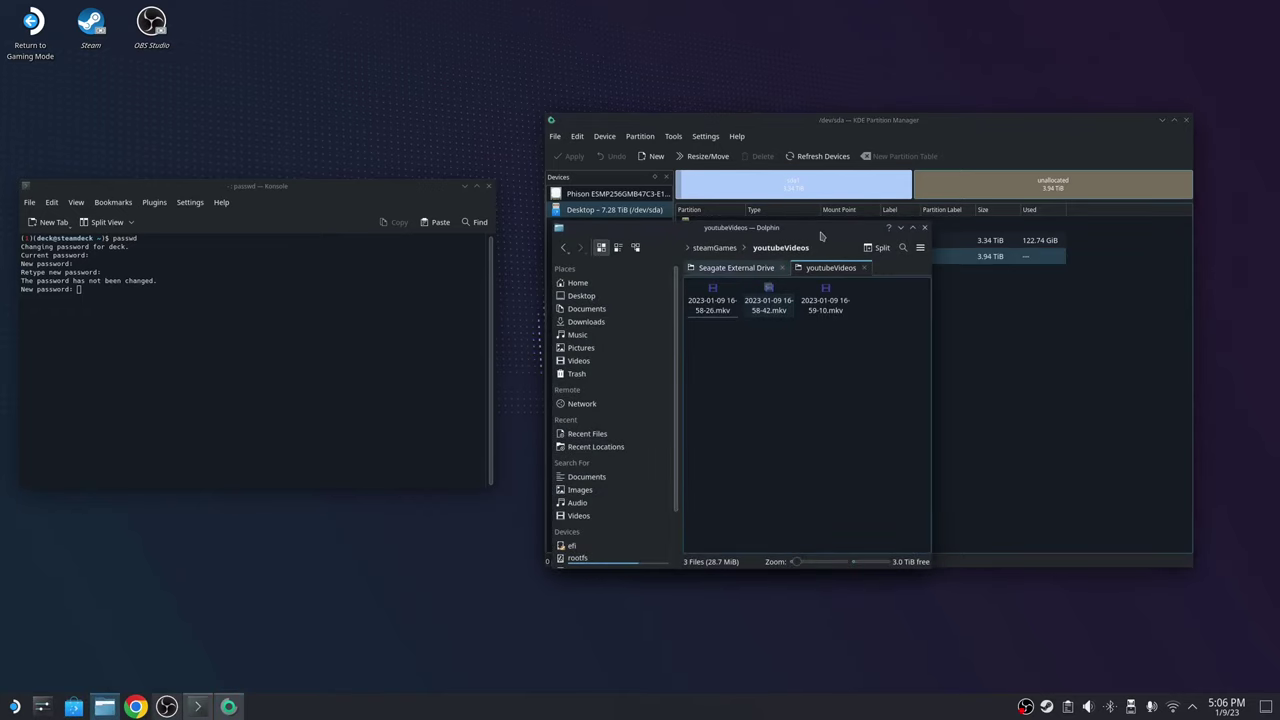
left_click_drag(817, 239, 580, 303)
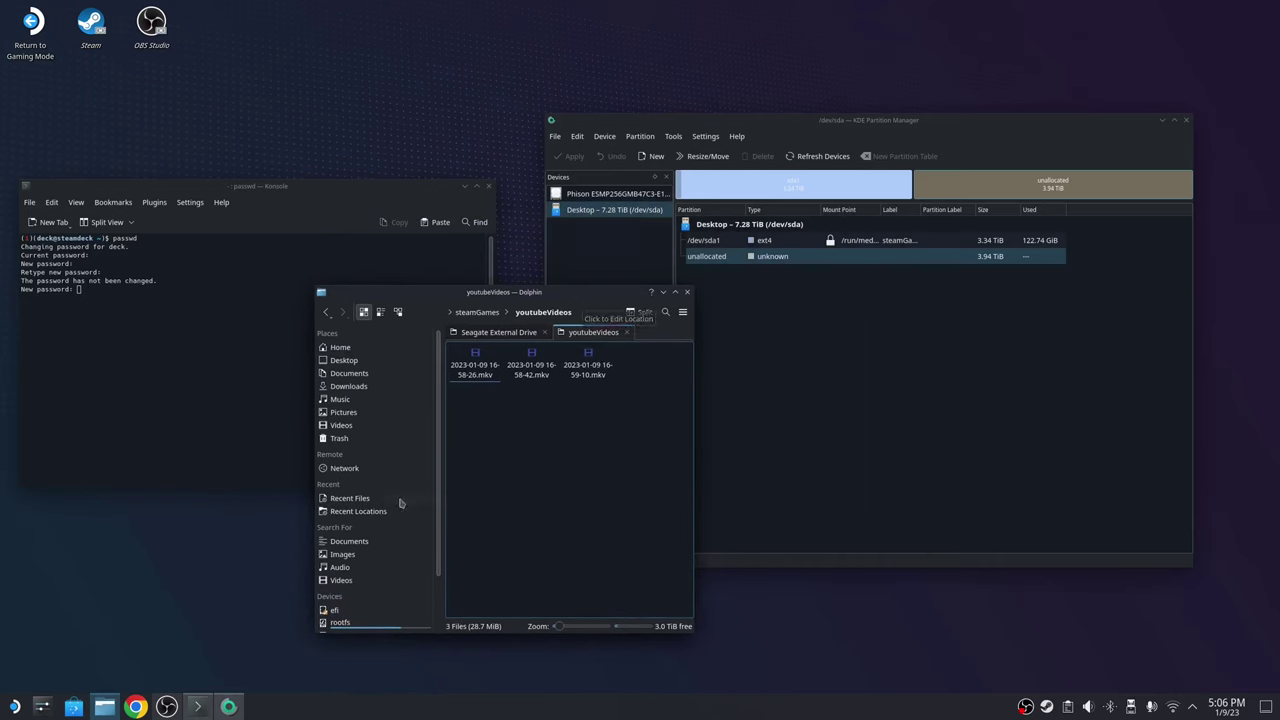
scroll(376, 432, "down", 2)
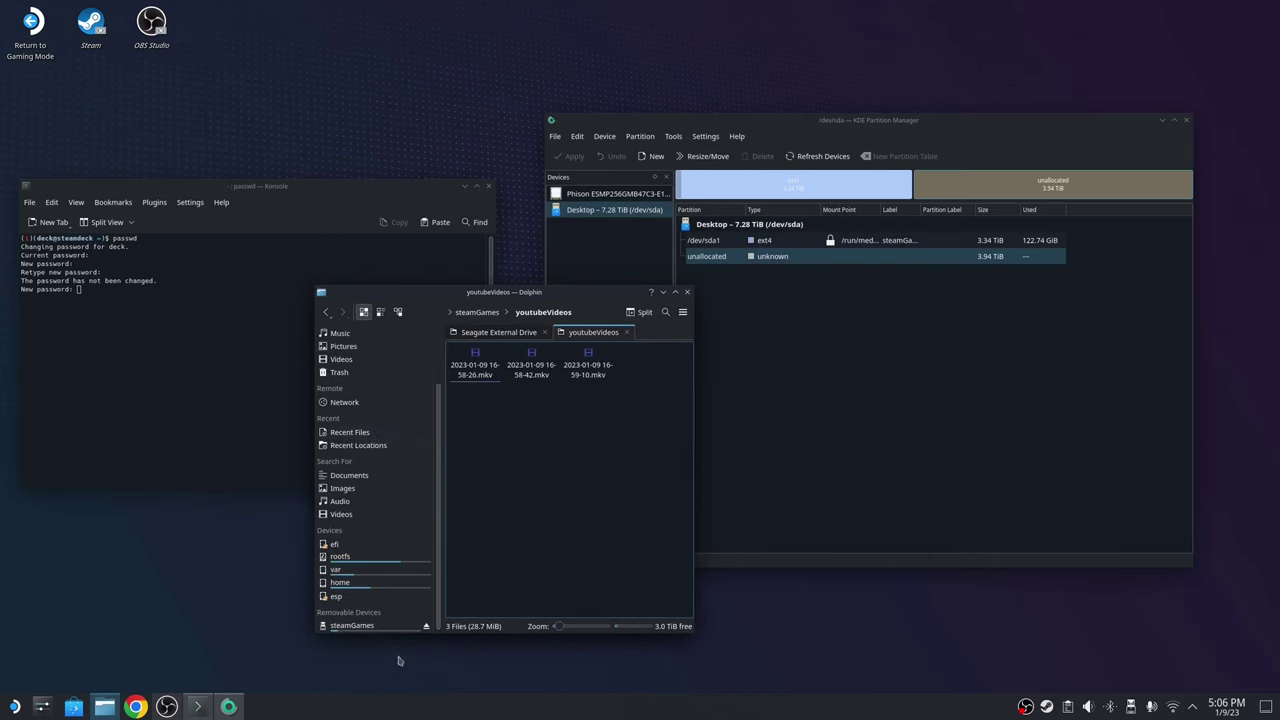
left_click(386, 627)
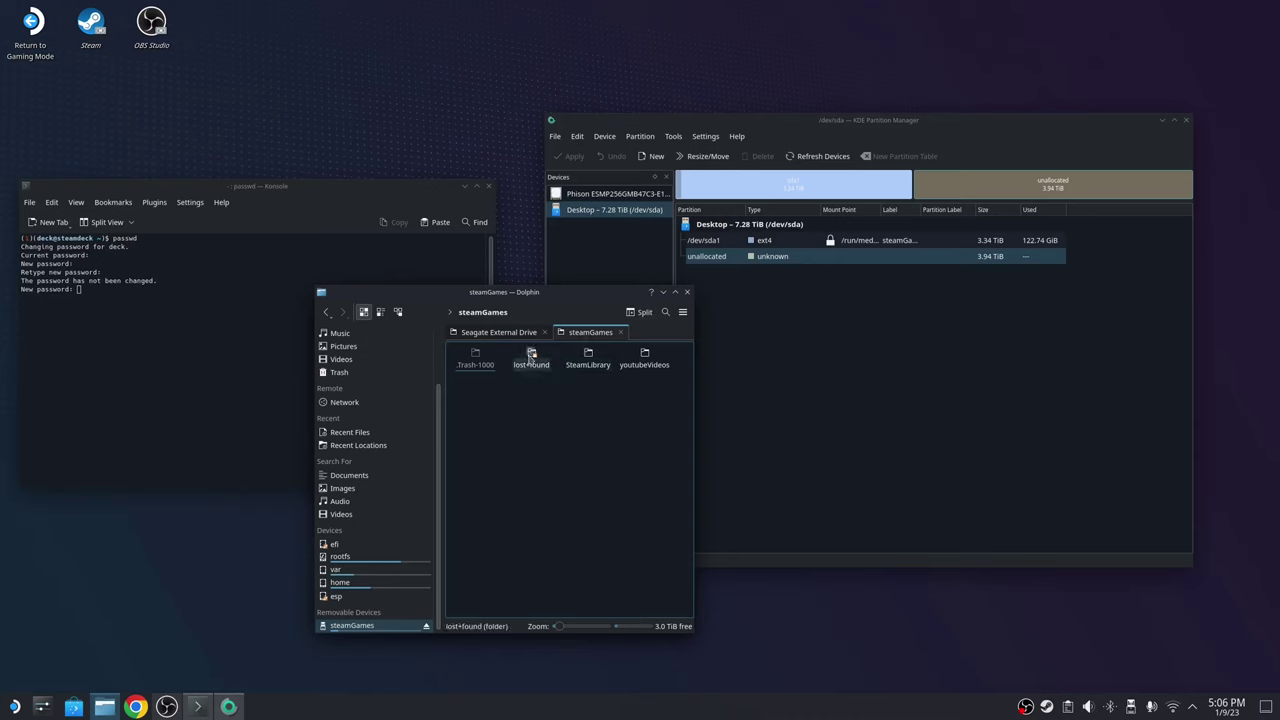
Browse SteamLibrary > steamapps > common, then return to the steamGames drive's top level
left_click(580, 366)
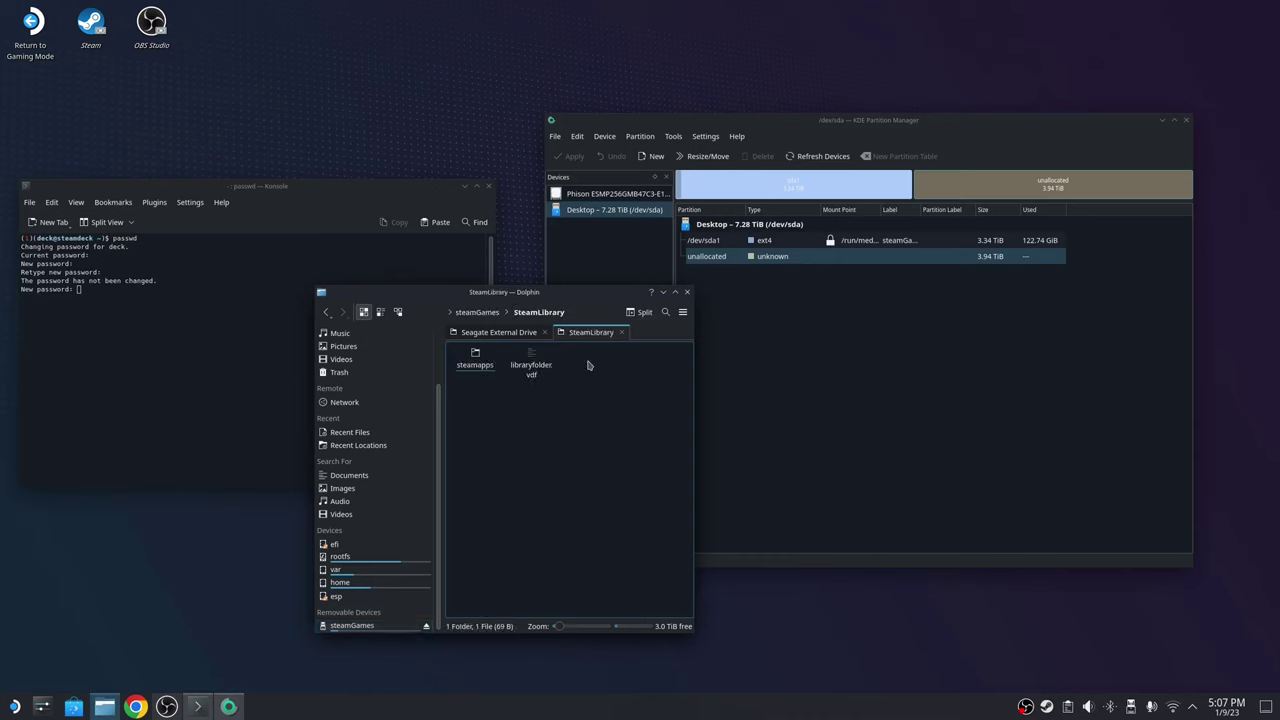
left_click(480, 366)
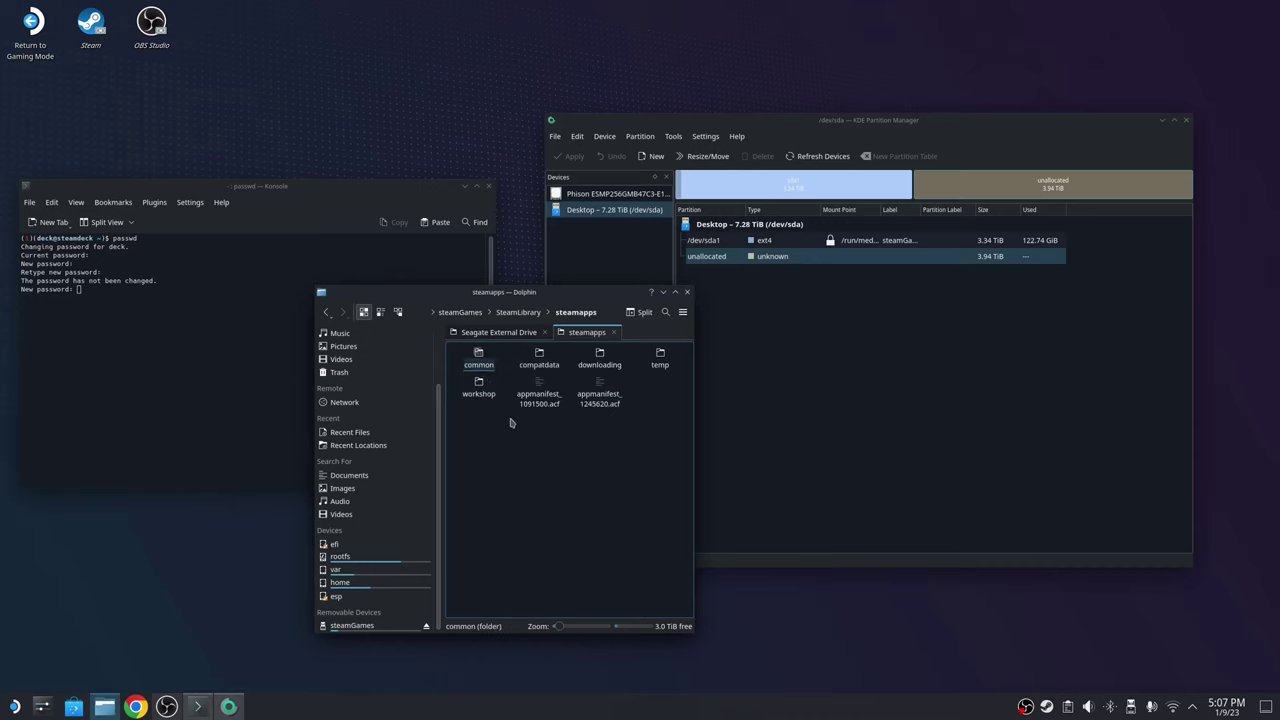
left_click(480, 364)
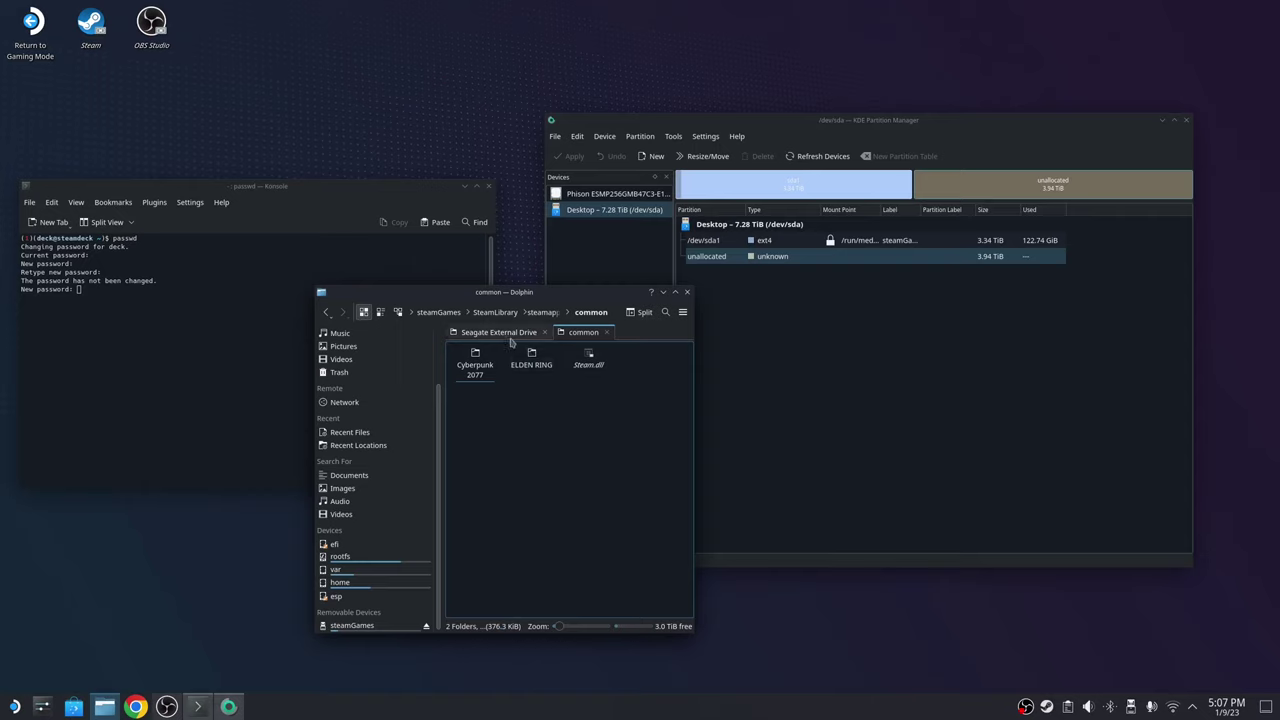
left_click(505, 333)
left_click(584, 333)
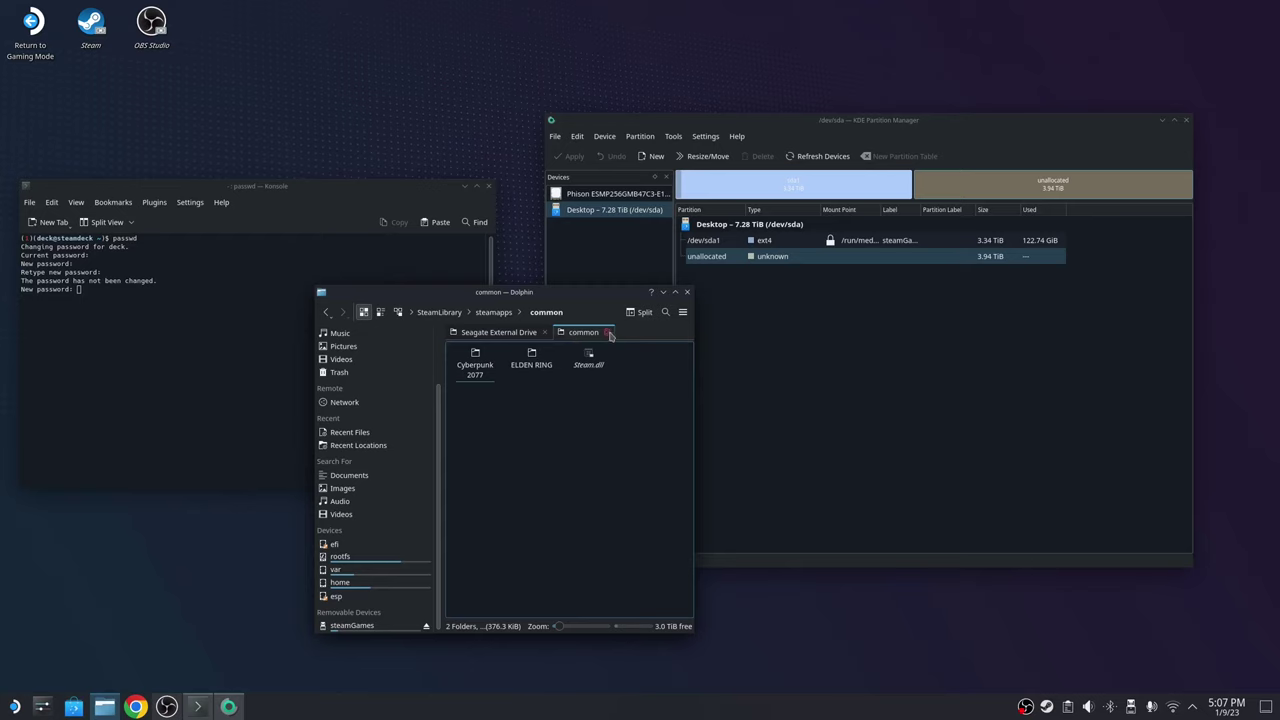
left_click(606, 332)
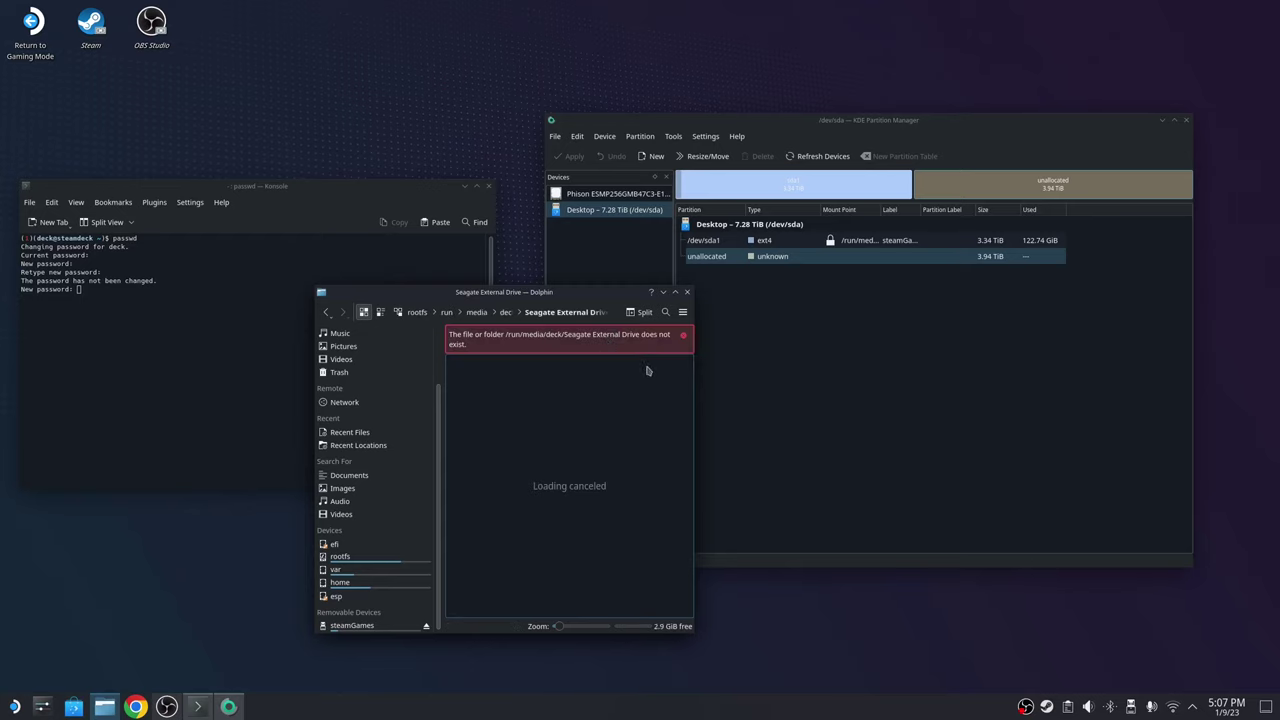
left_click(358, 628)
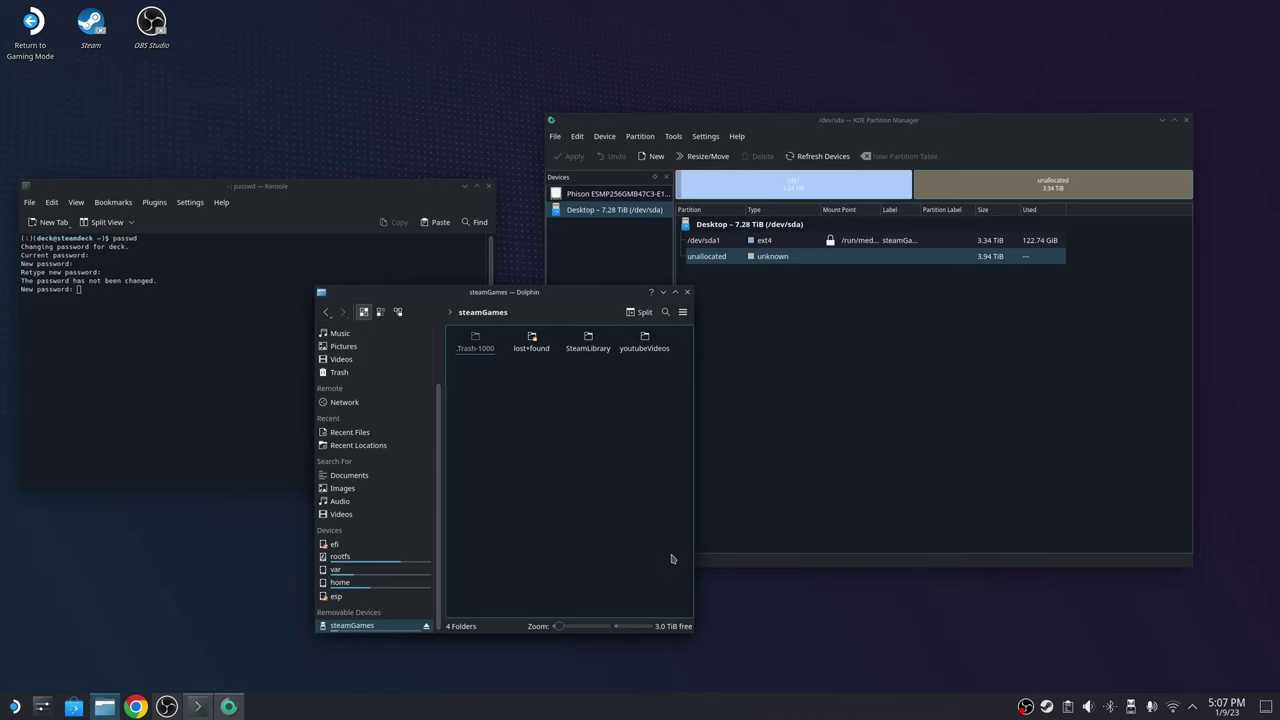
right_click(558, 509)
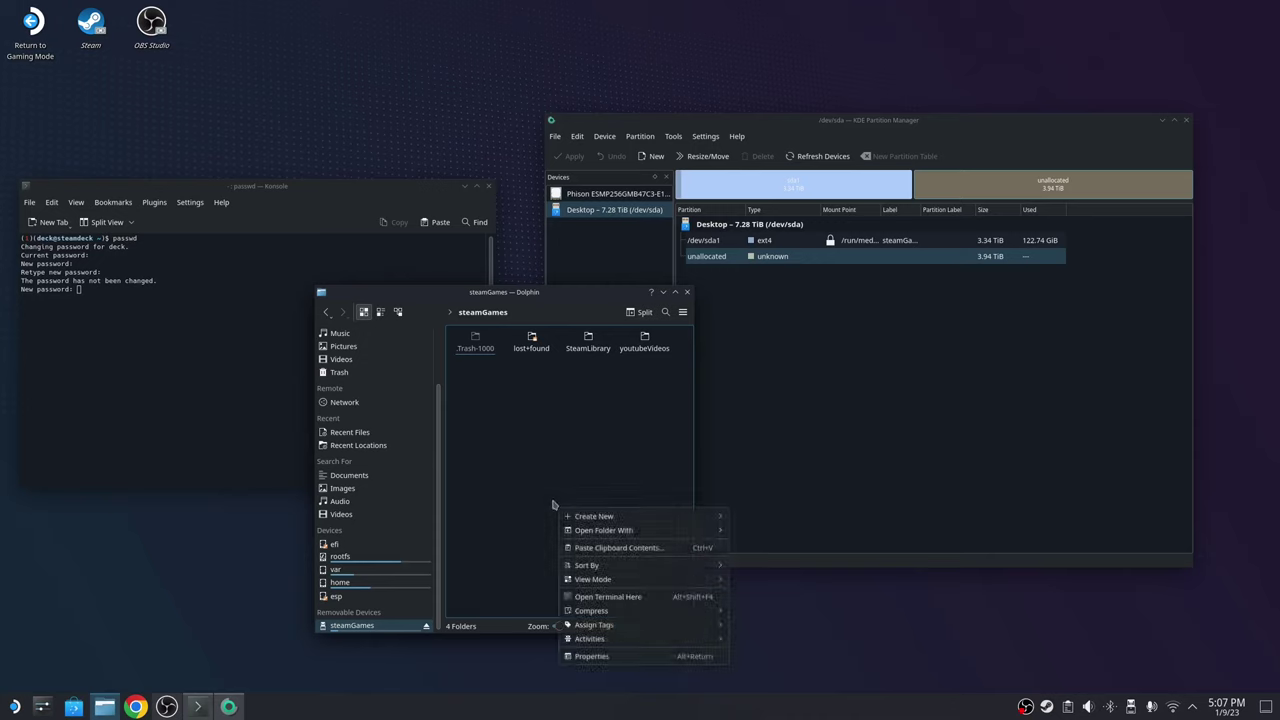
left_click(639, 657)
left_click(450, 289)
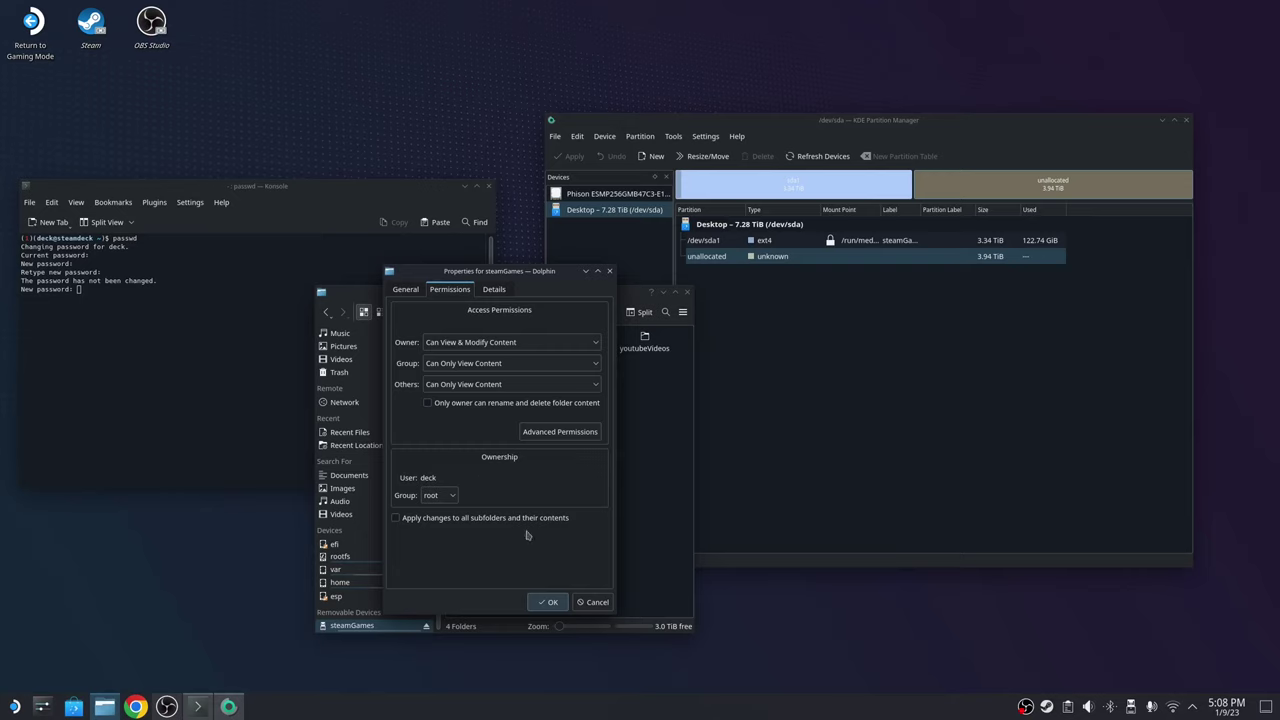
left_click(493, 290)
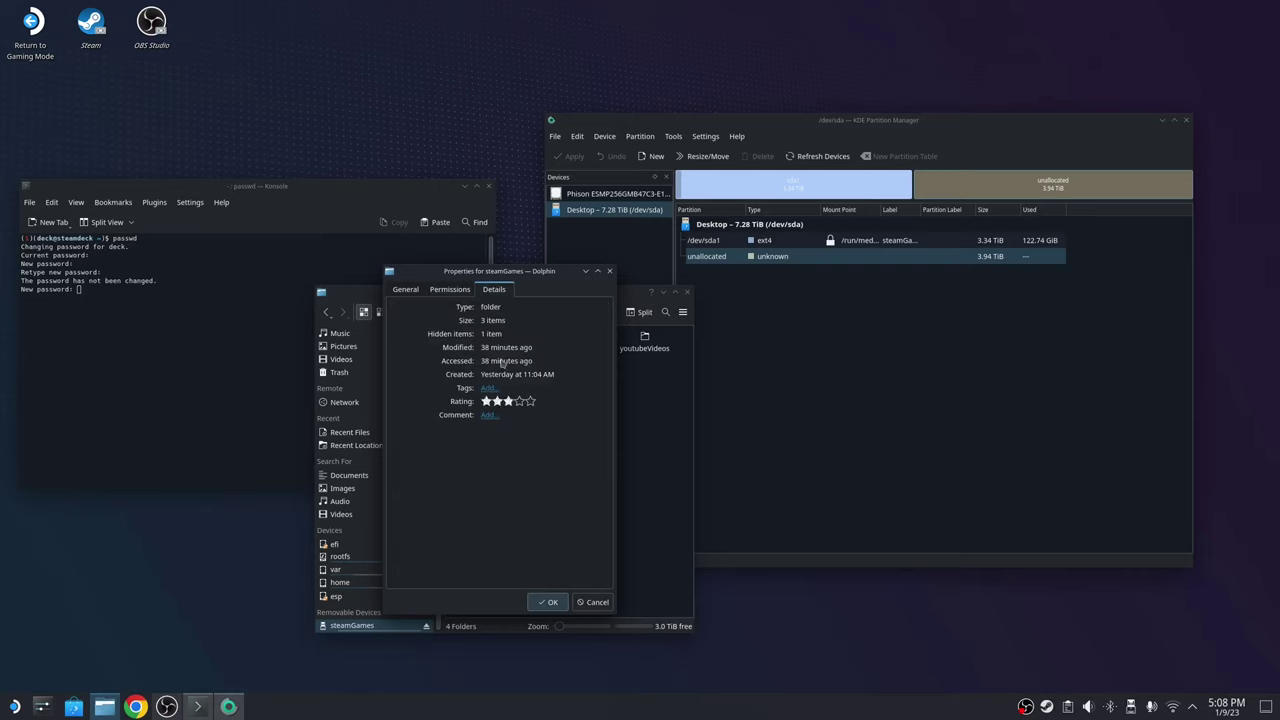
left_click(609, 271)
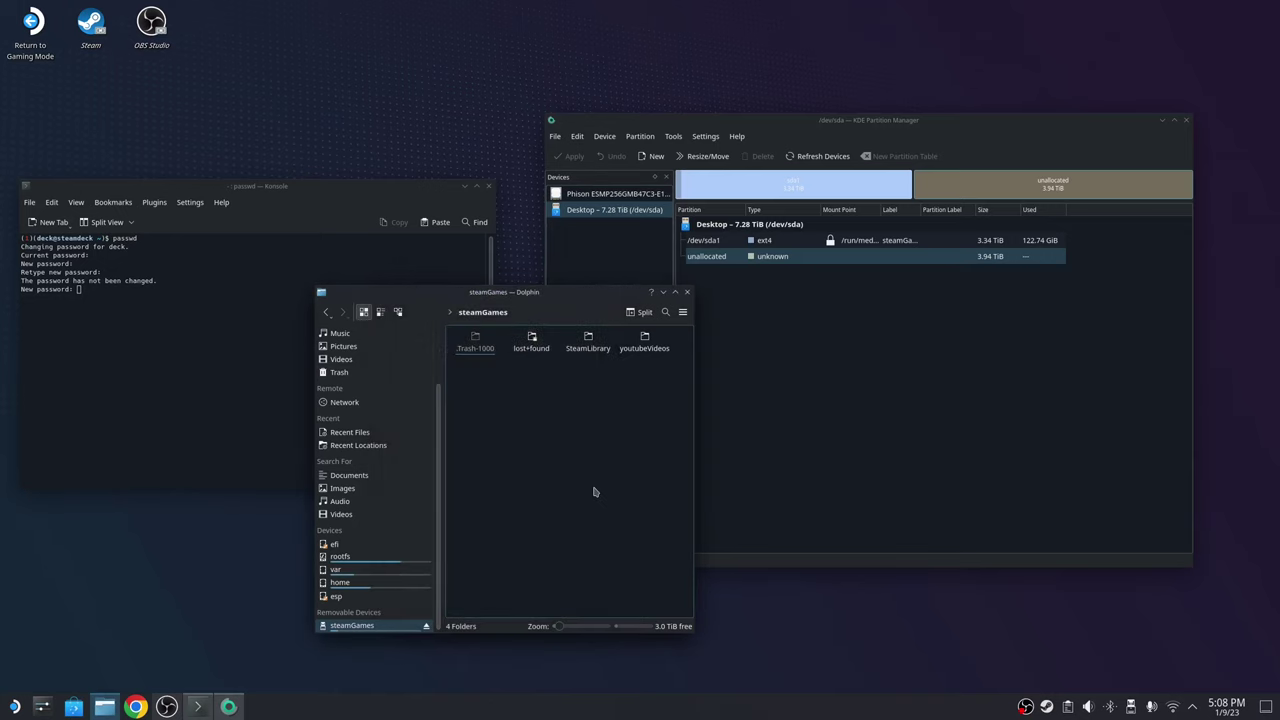
left_click_drag(522, 304, 869, 336)
left_click_drag(1067, 119, 1053, 48)
Open a fresh Konsole tab and close the stalled passwd session with Close Program
left_click(928, 548)
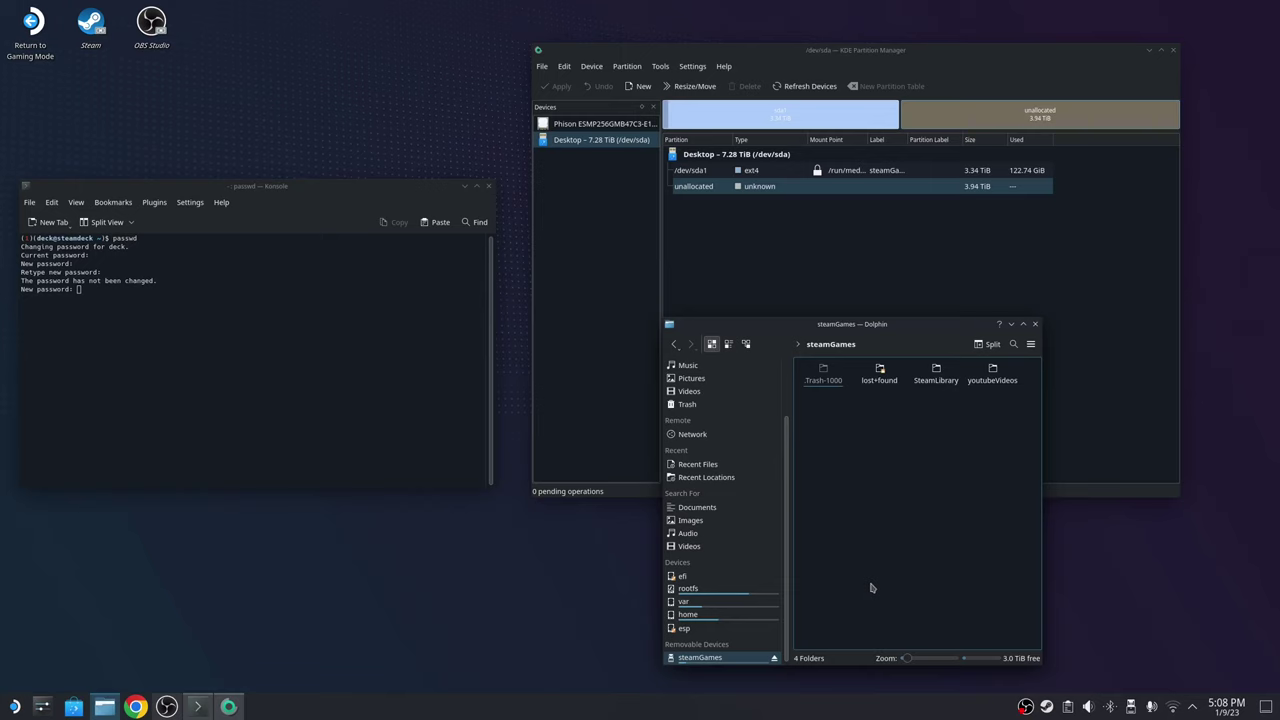
left_click(124, 294)
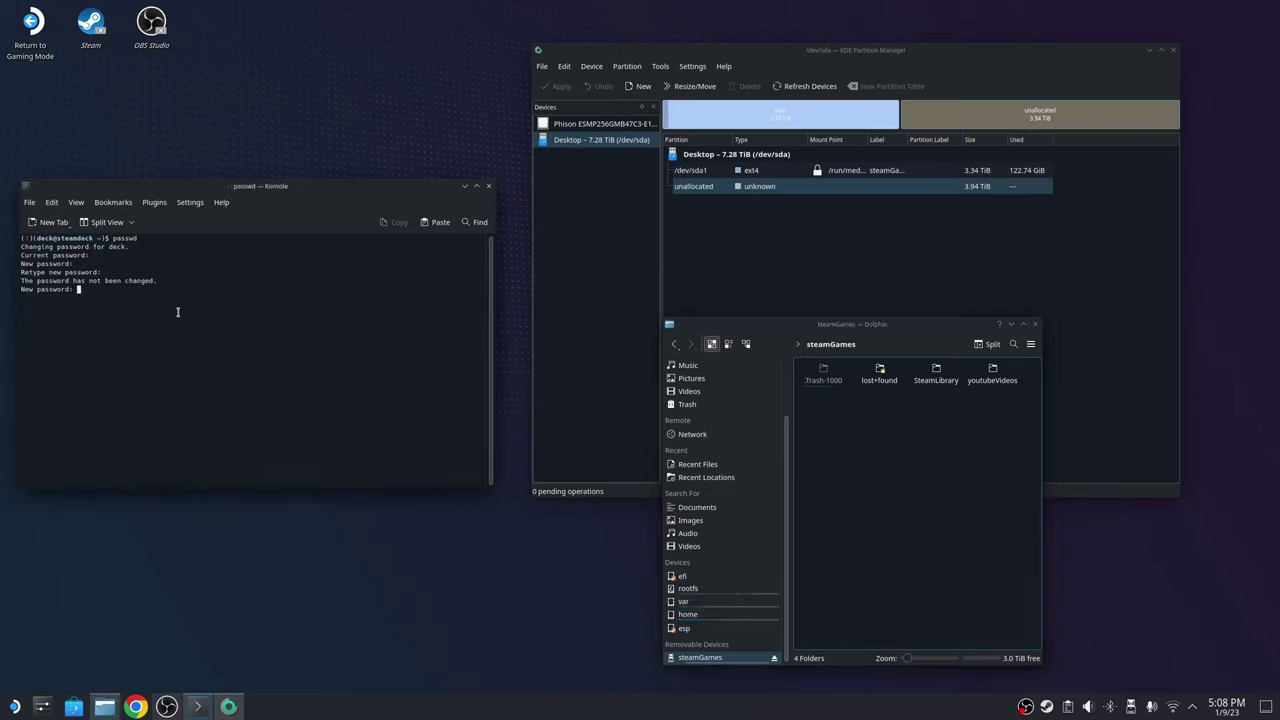
key("Return")
key("Return")
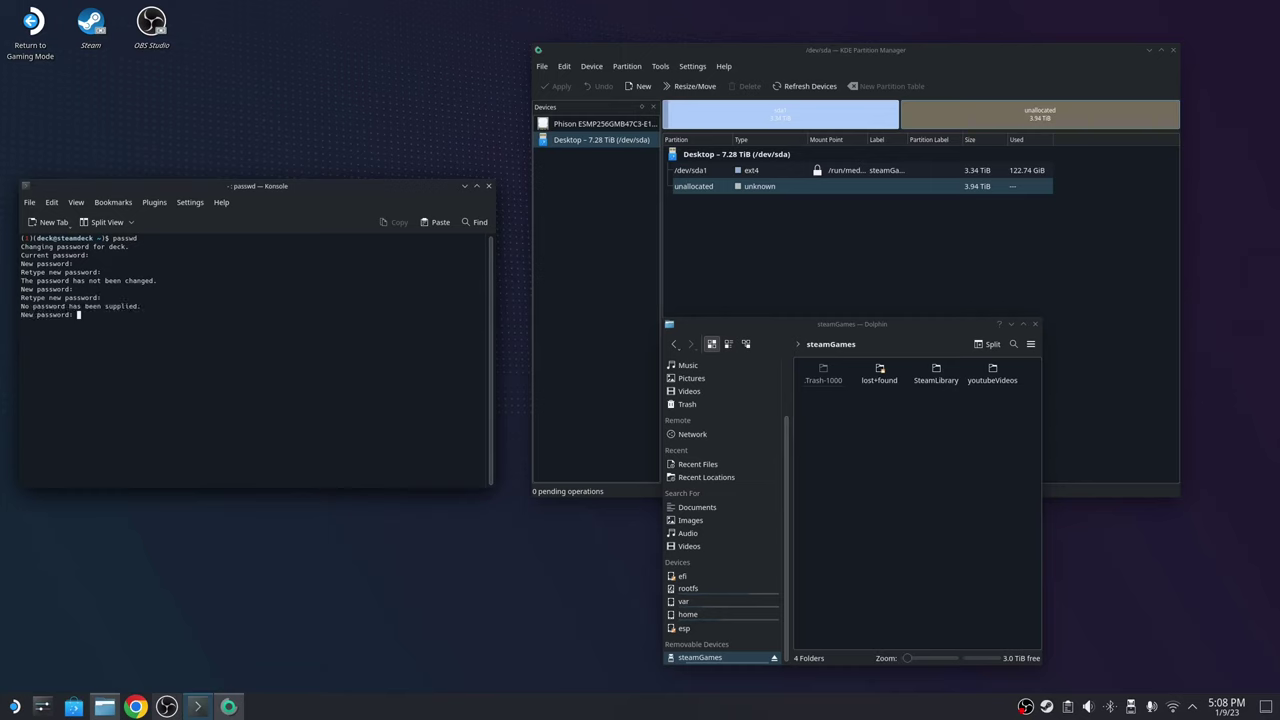
left_click(50, 223)
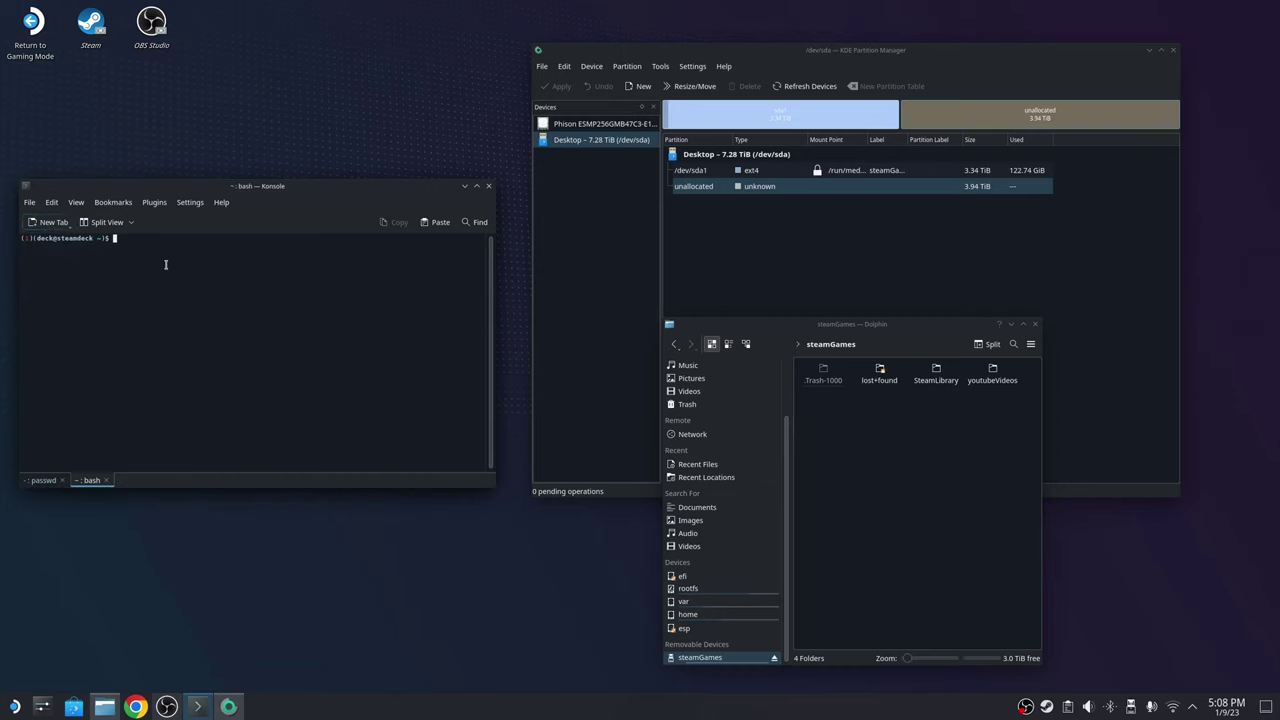
left_click(62, 480)
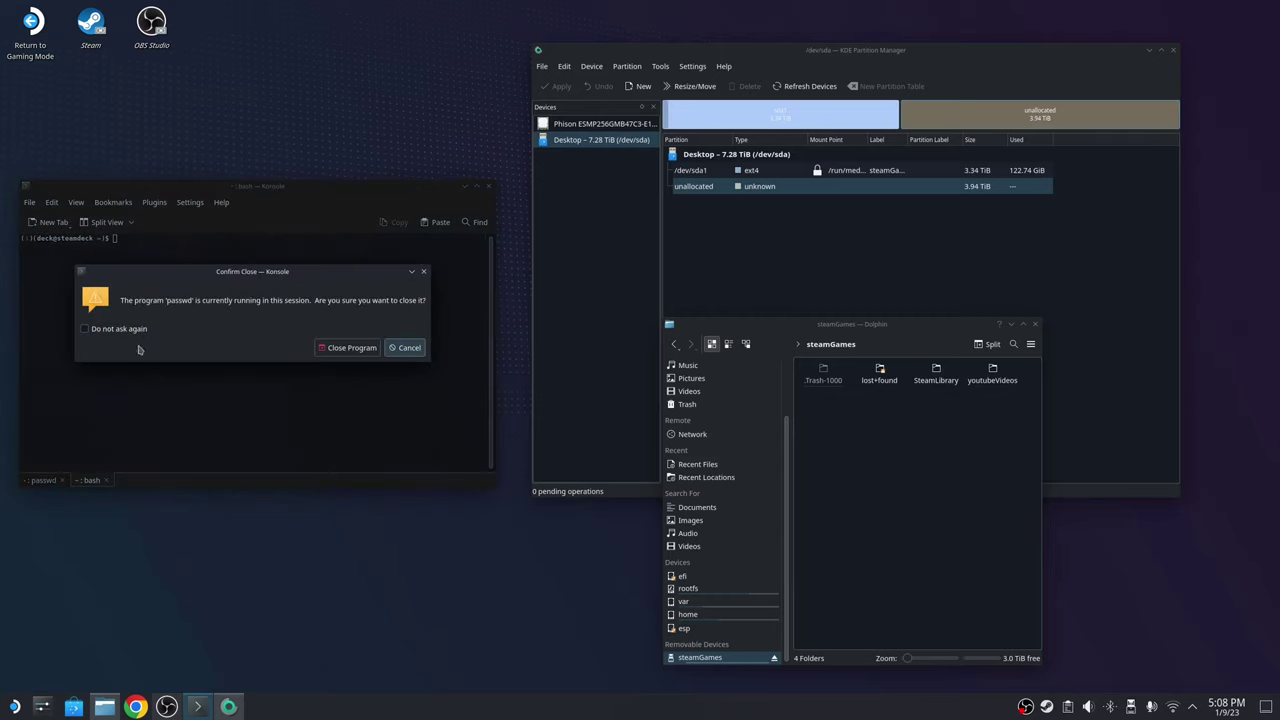
left_click(355, 348)
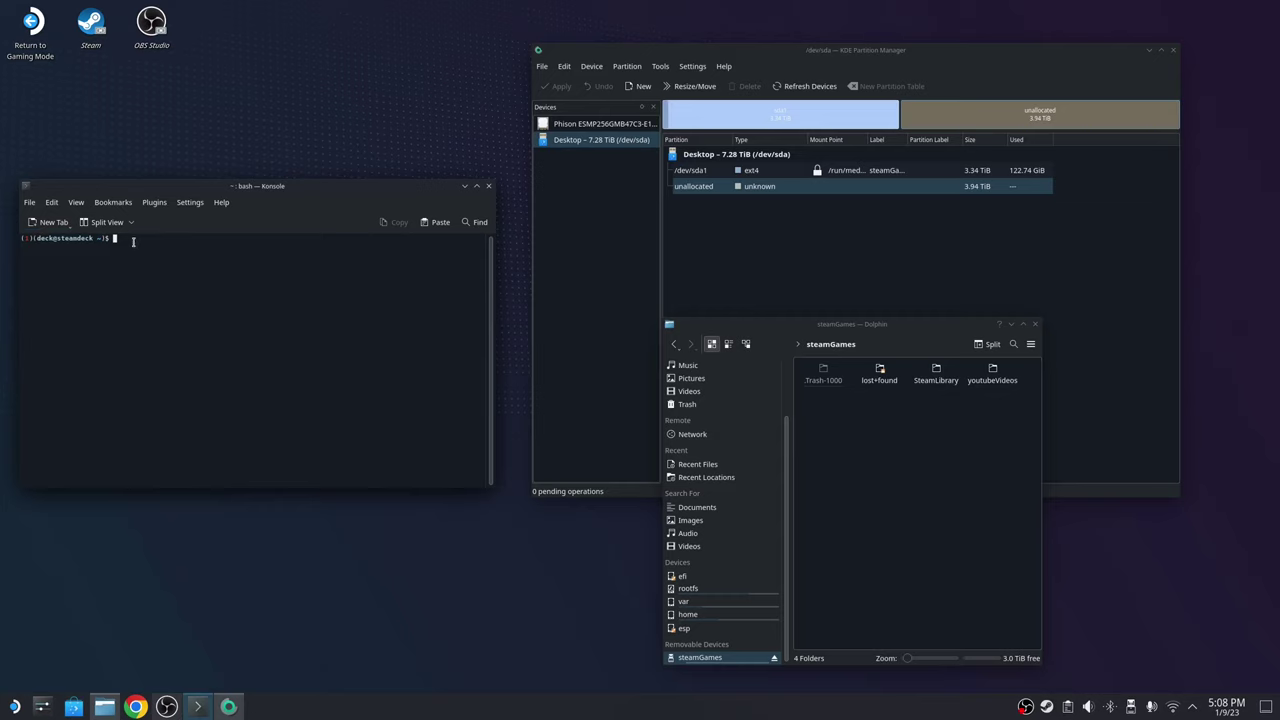
Print the working directory with pwd and try cd /r
type("pwd")
key("Return")
key("Return")
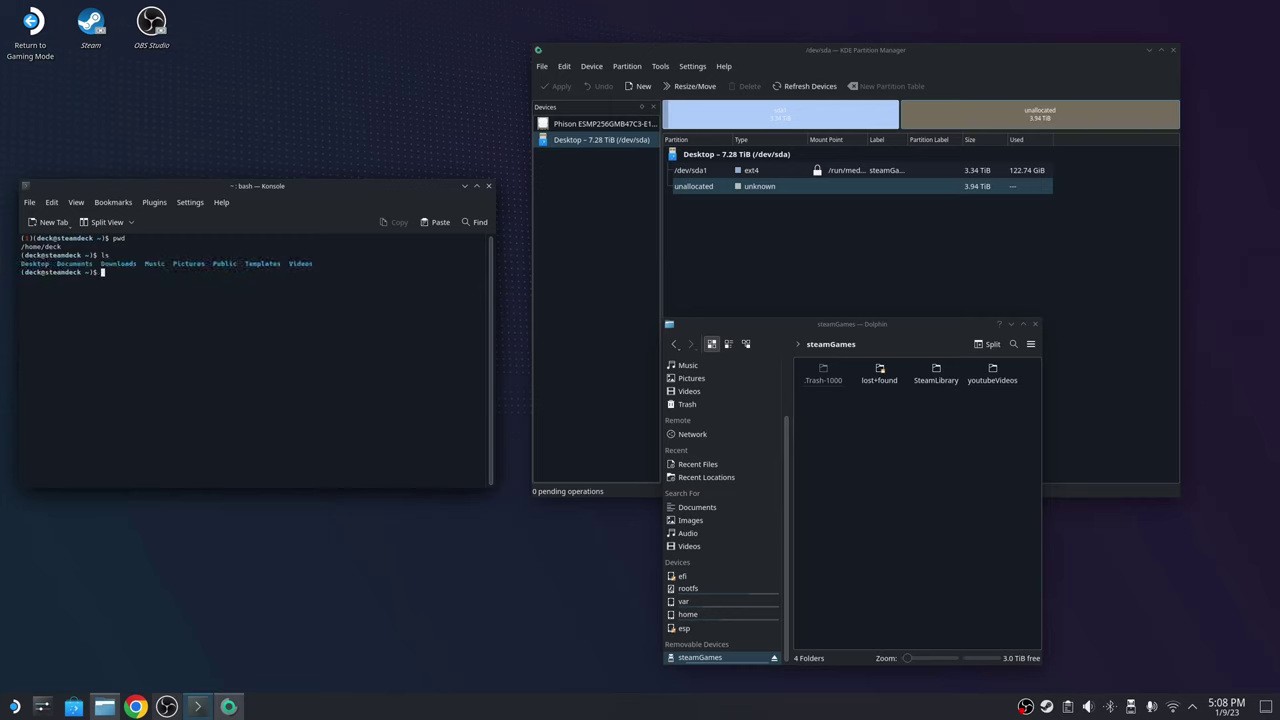
type("cd /r")
key("Return")
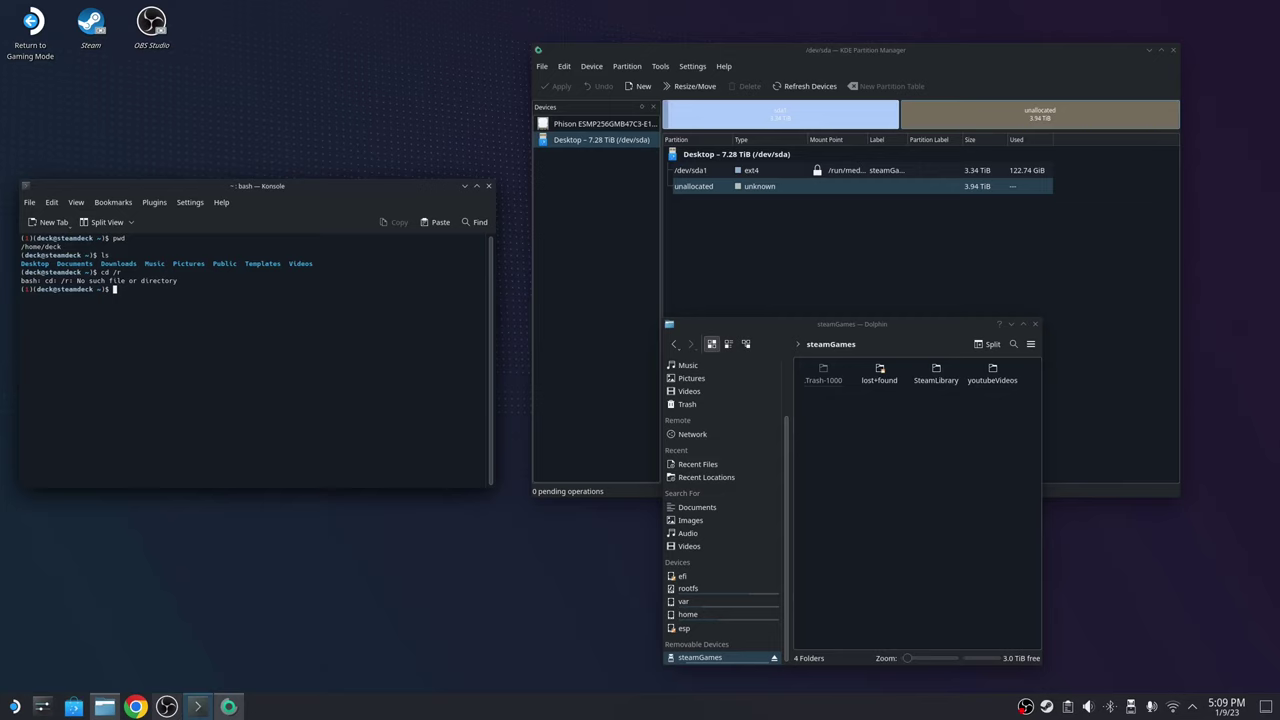
Attempt cd run/media/deck/, which fails with 'No such file or directory'
type("cd")
type(" m")
type("/")
key("BackSpace")
key("BackSpace")
key("BackSpace")
key("BackSpace")
key("BackSpace")
key("BackSpace")
type("run /media/")
type("deck/")
key("Return")
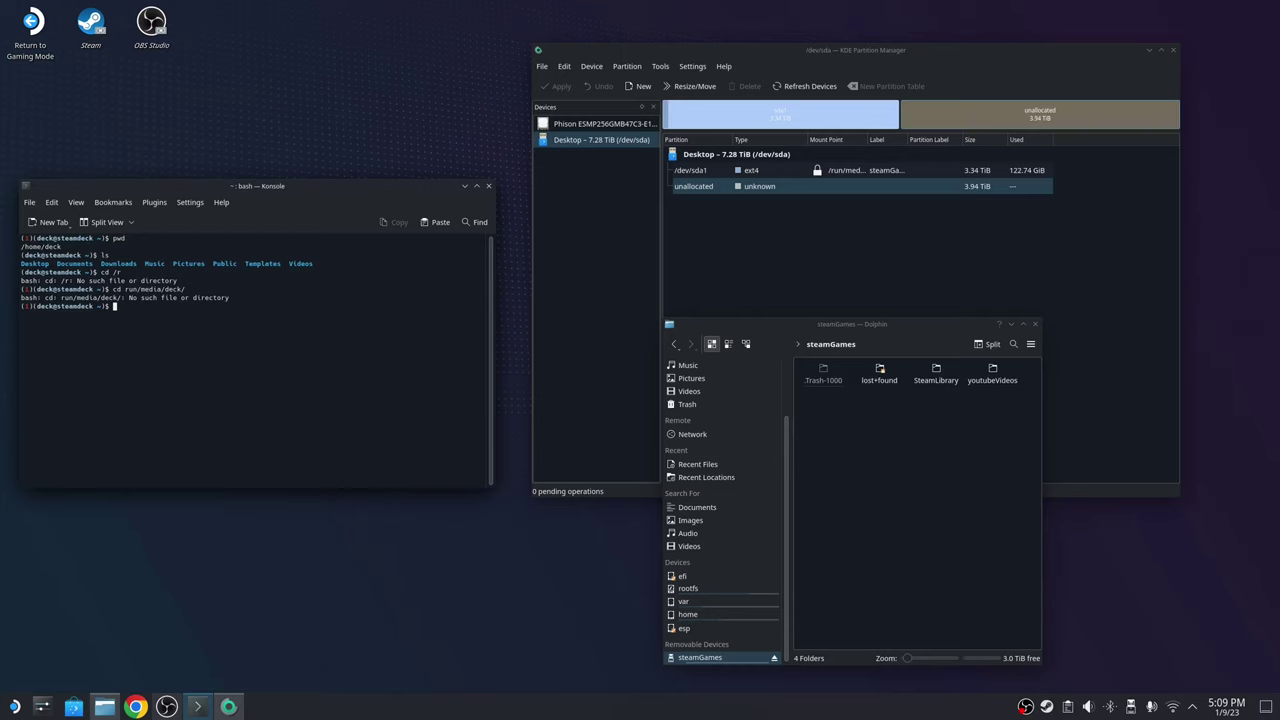
Rerun pwd and ls, and retry changing into the /run media path twice
type("pwd")
key("Return")
type("ls")
key("Return")
type("cd/")
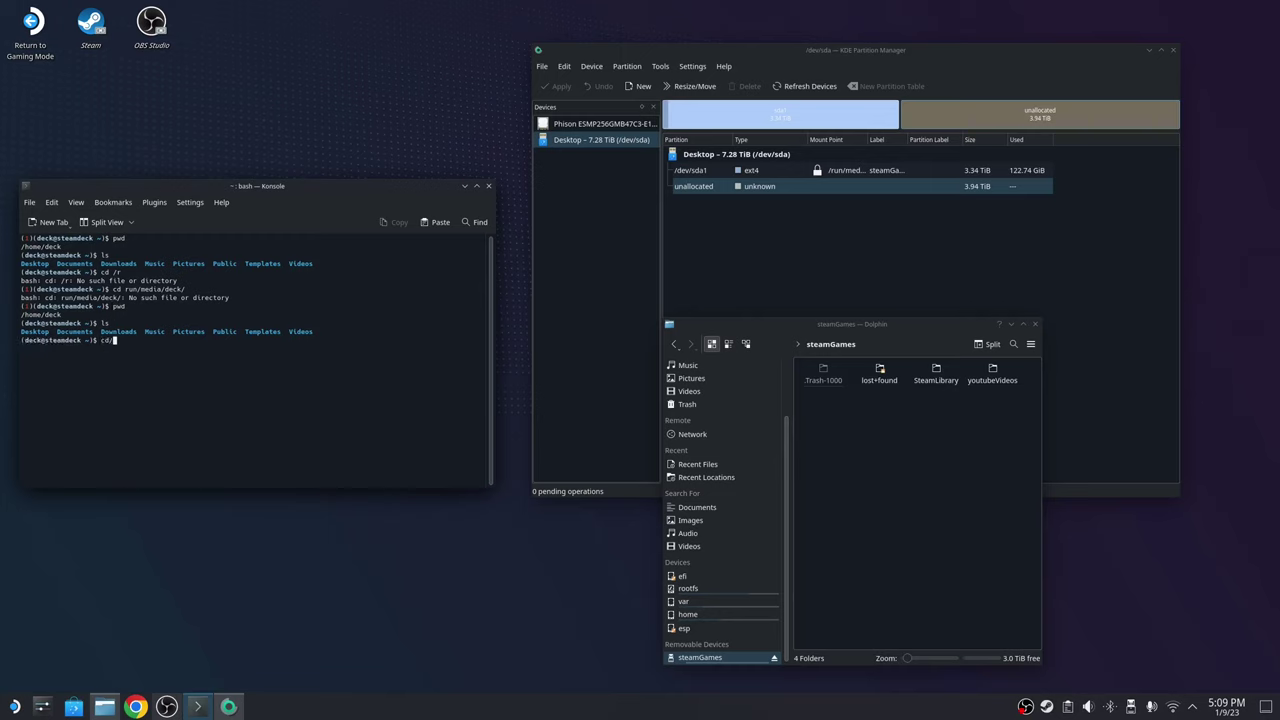
type("r/r")
key("Return")
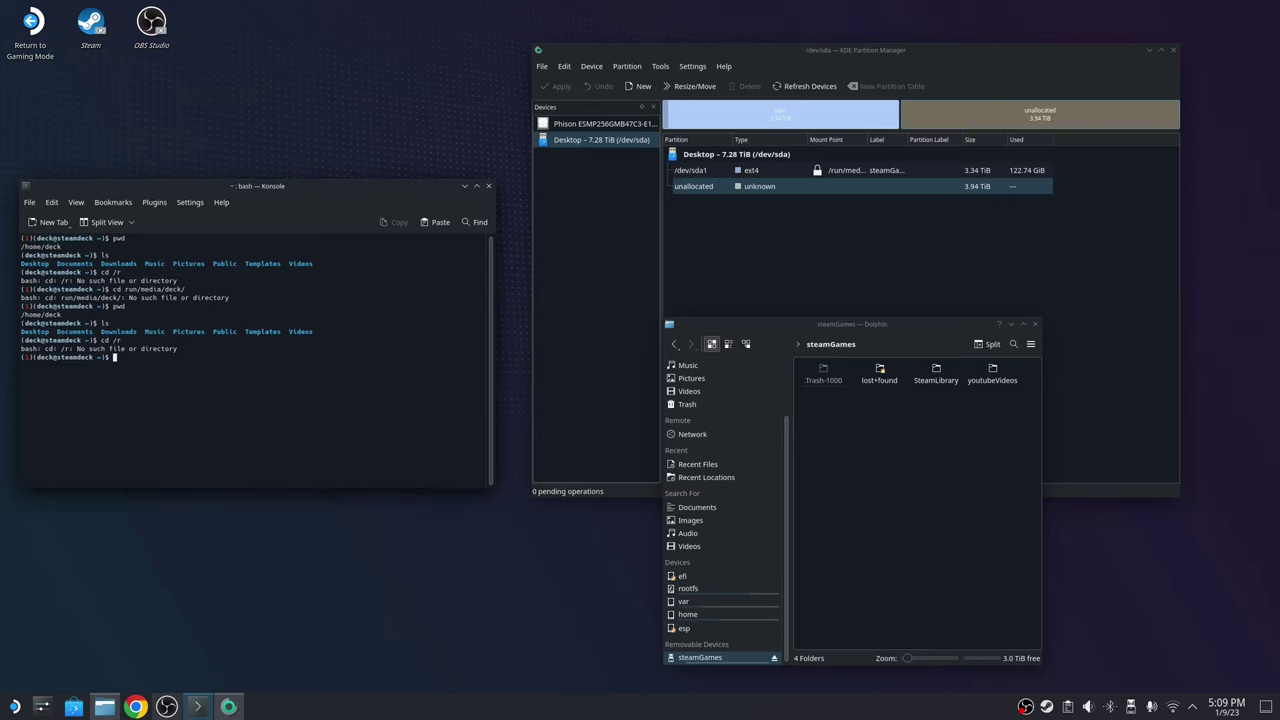
type("pwd")
key("Return")
type("ls")
key("Return")
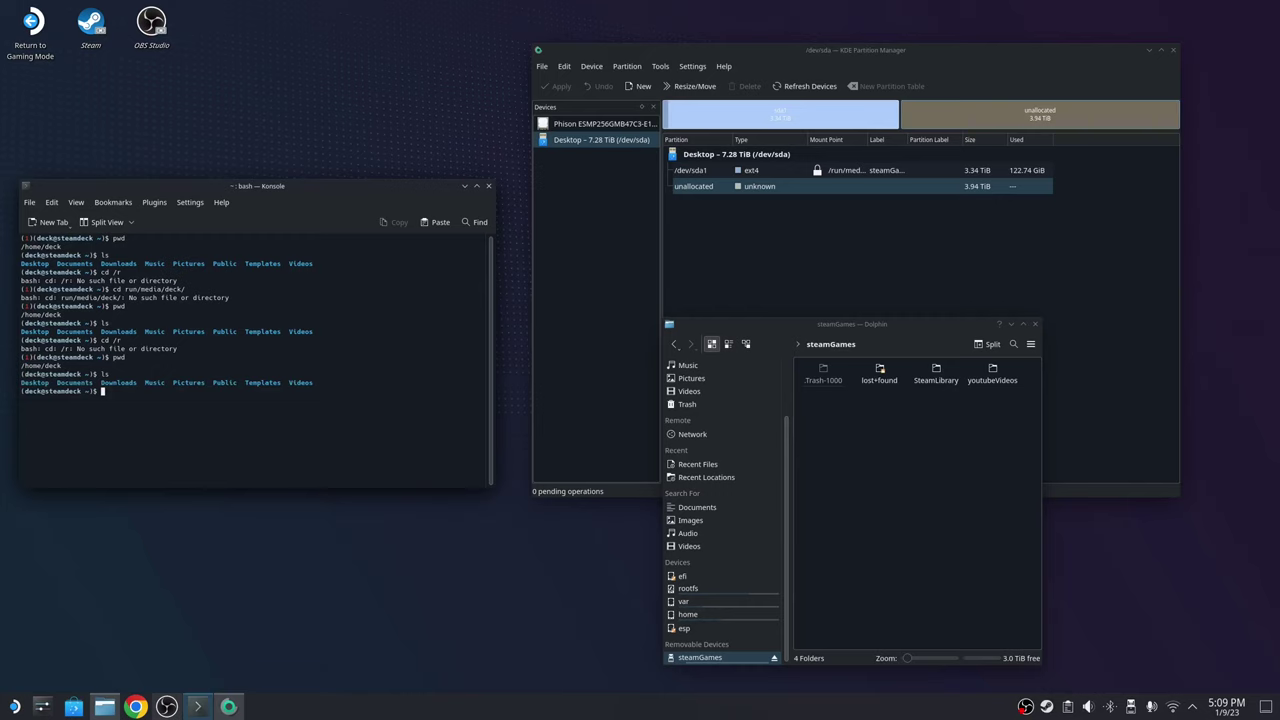
type("cd /r")
key("Return")
Check pwd and ls again, then successfully change into /run/media/deck
type("cd")
key("BackSpace")
key("BackSpace")
type("pwd")
key("Return")
type("ls")
key("Return")
type("cd")
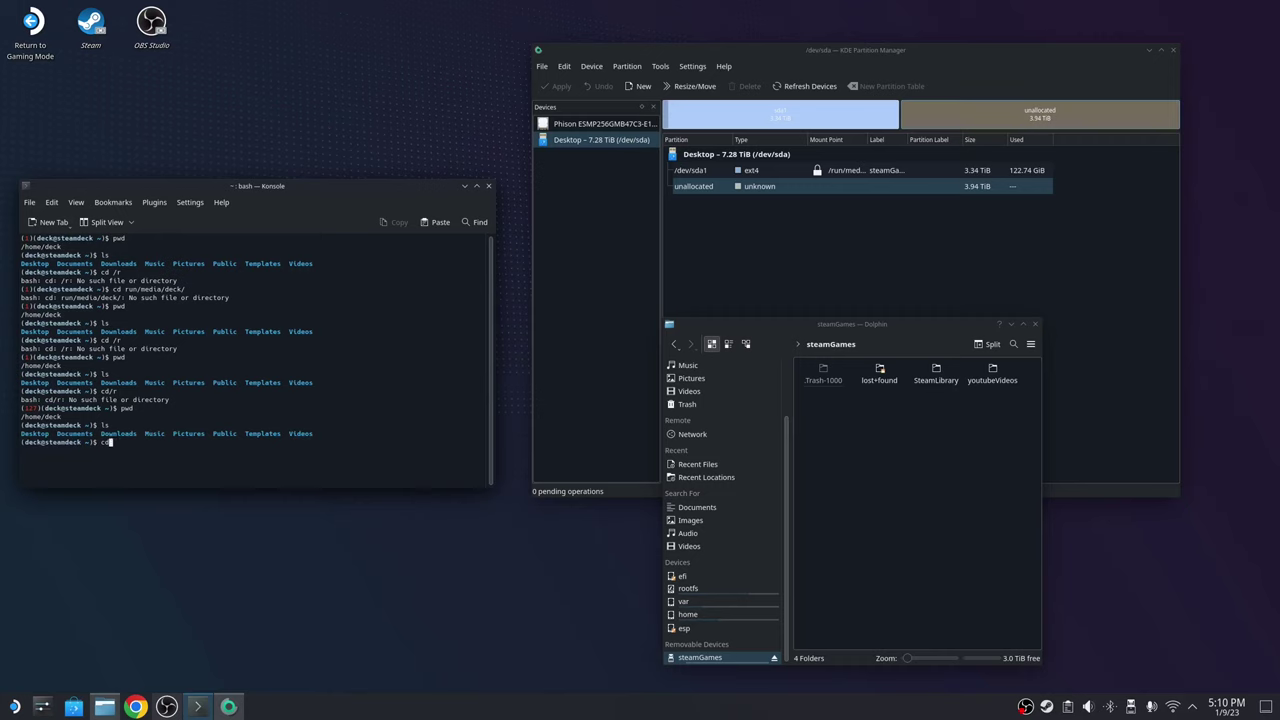
type("./r")
key("Return")
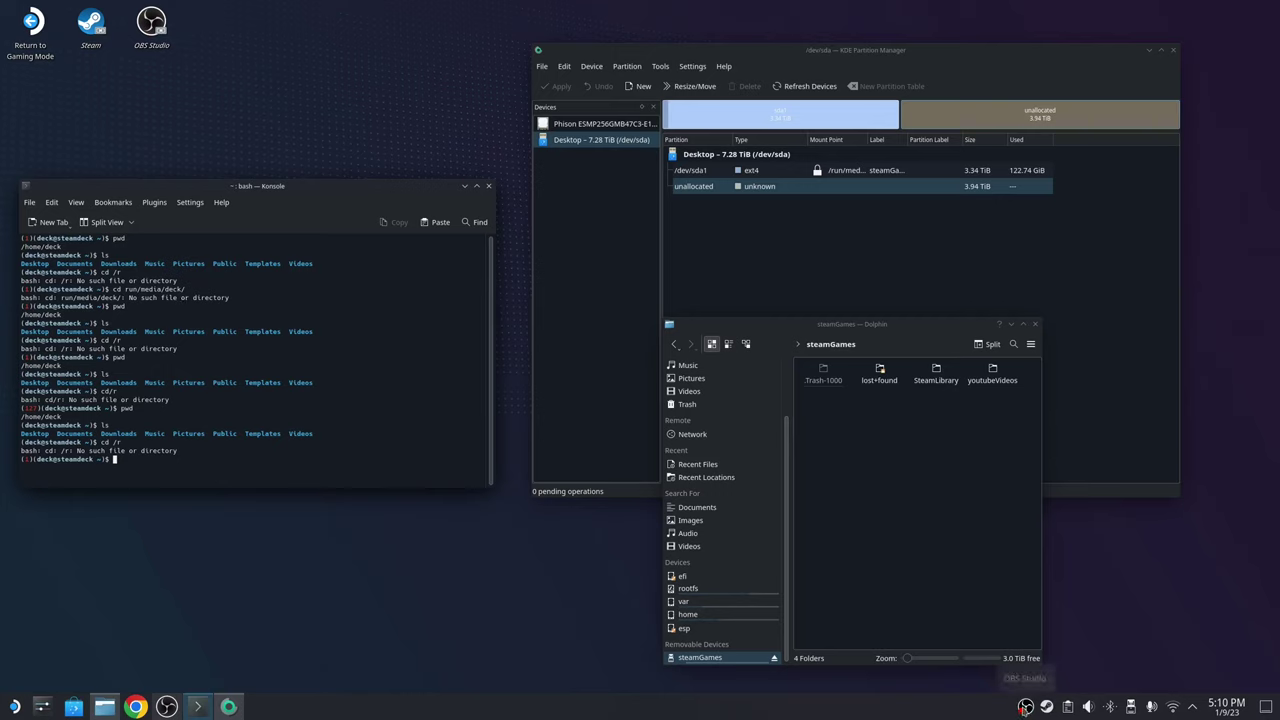
right_click(1025, 707)
left_click(1055, 643)
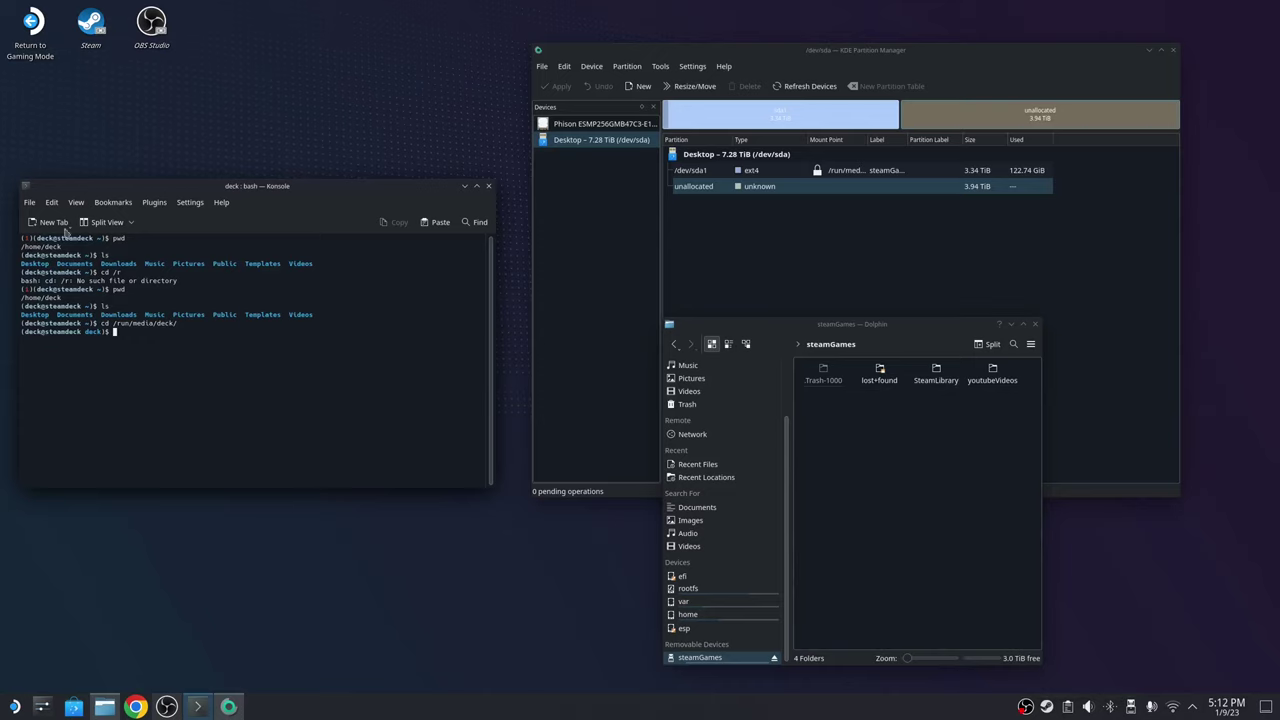
Replace the old Konsole tab with a fresh one and check the current directory and its contents
left_click(77, 226)
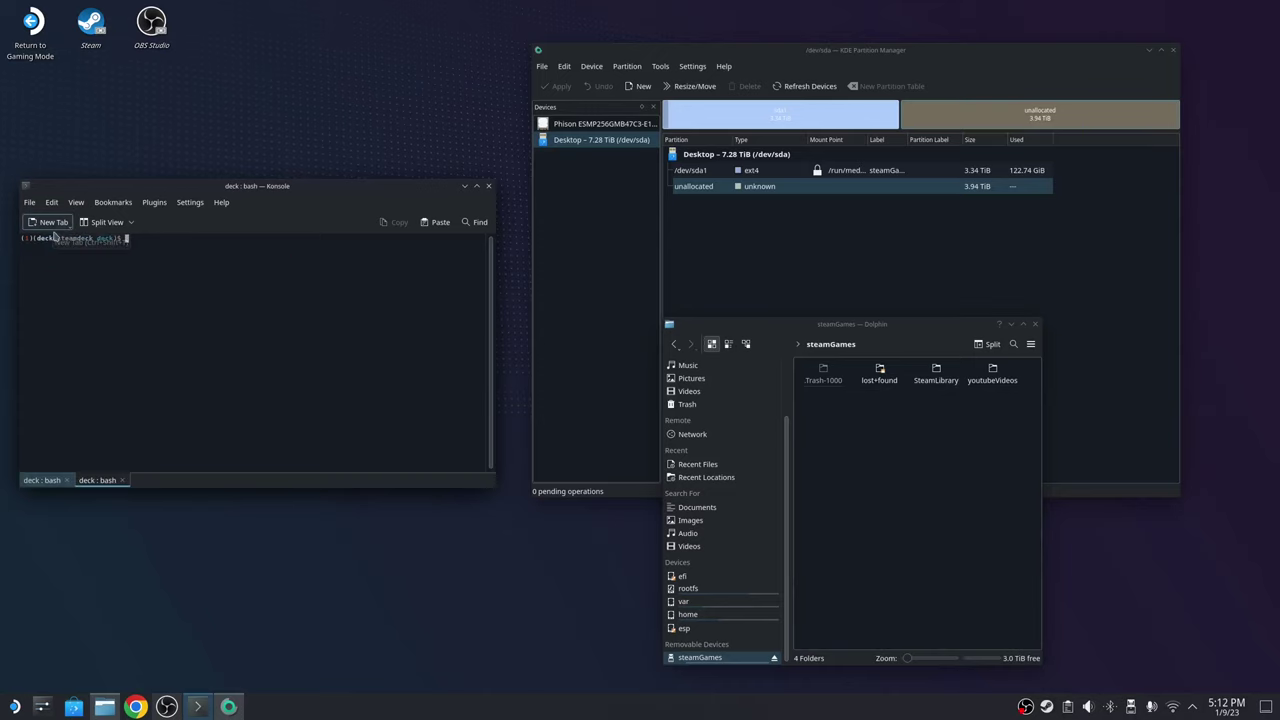
left_click(66, 480)
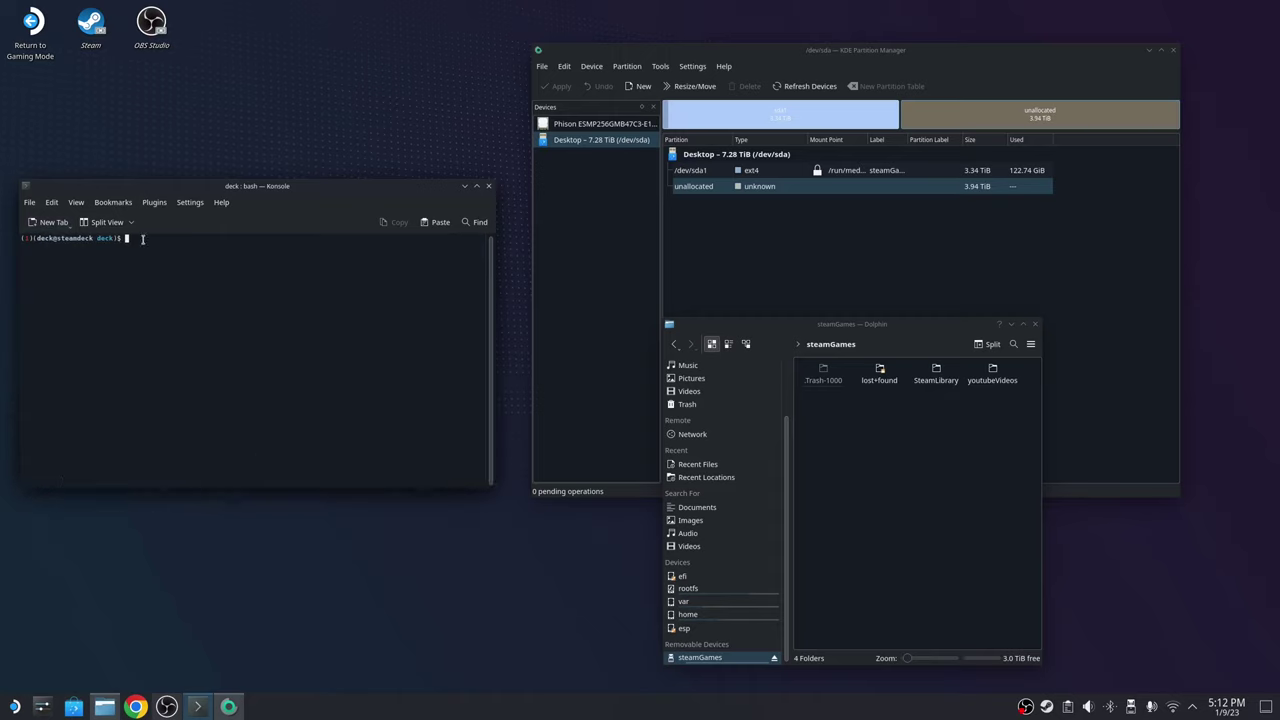
type("pwd")
key("Return")
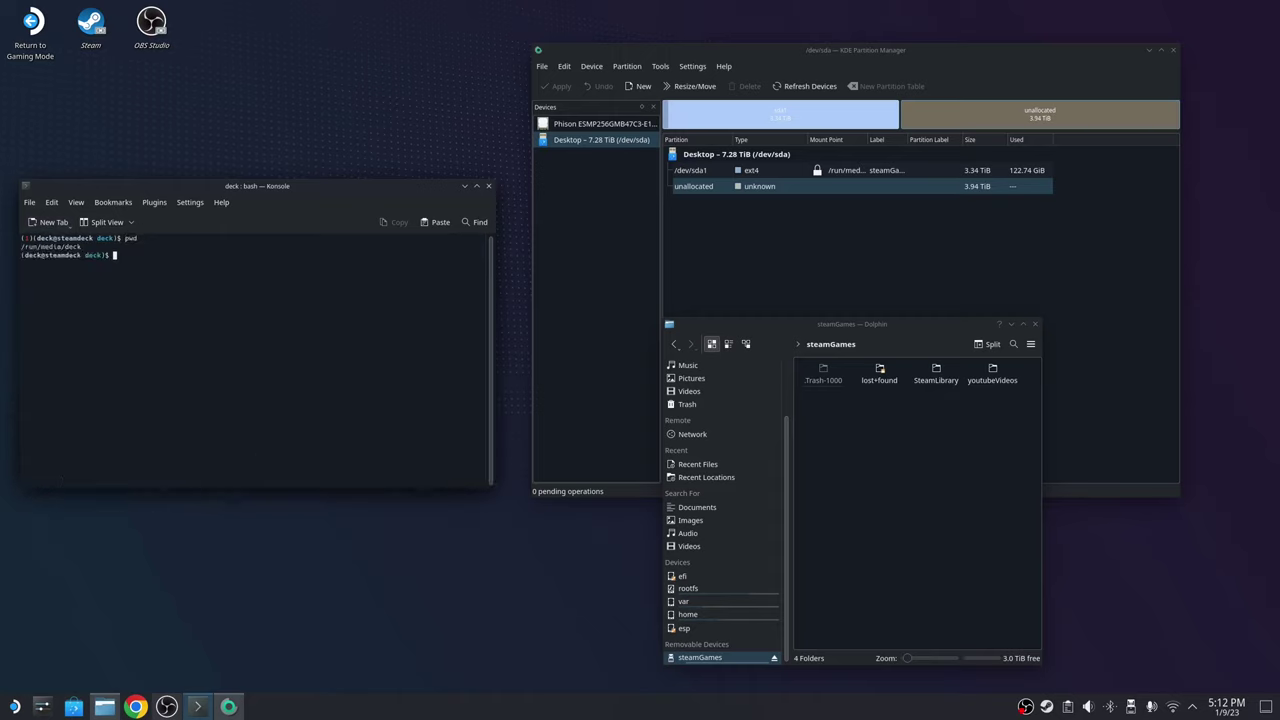
type("ls")
key("Return")
In /run/media/deck, run sudo chown deck steamGames to give deck ownership of the folder
type("cd /run/")
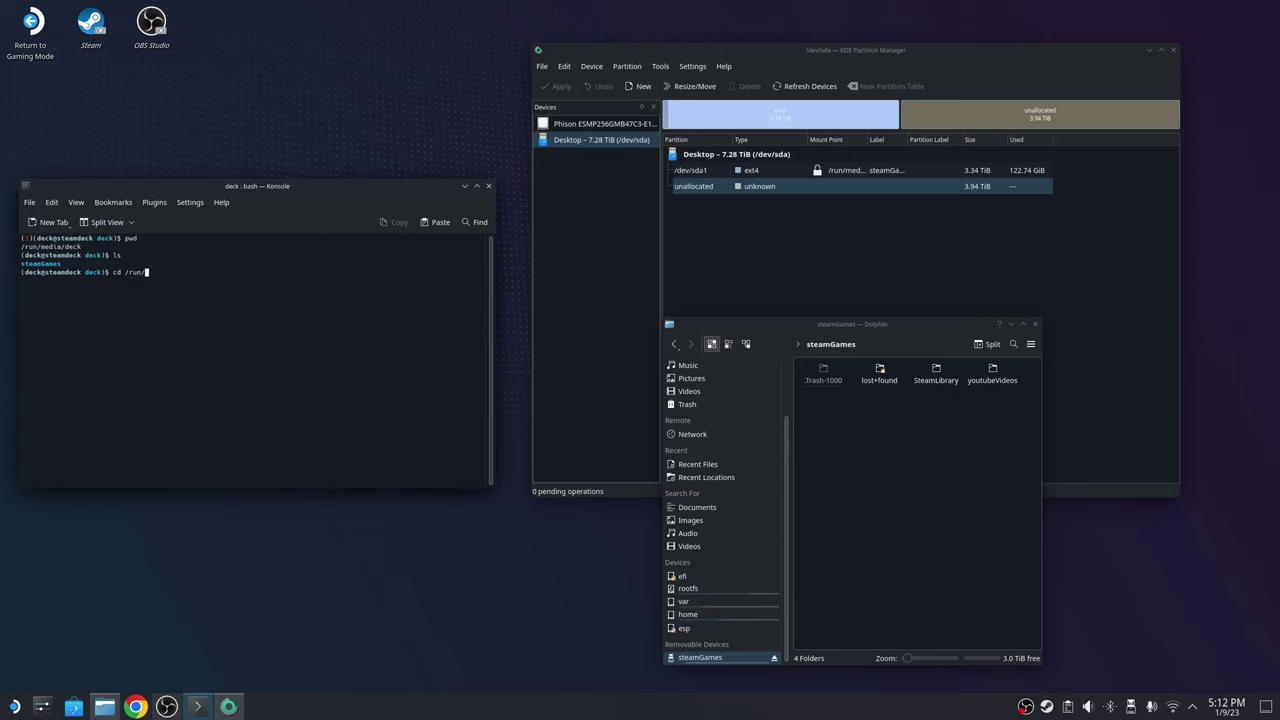
type("media/deck/")
key("Return")
type("ls")
key("Return")
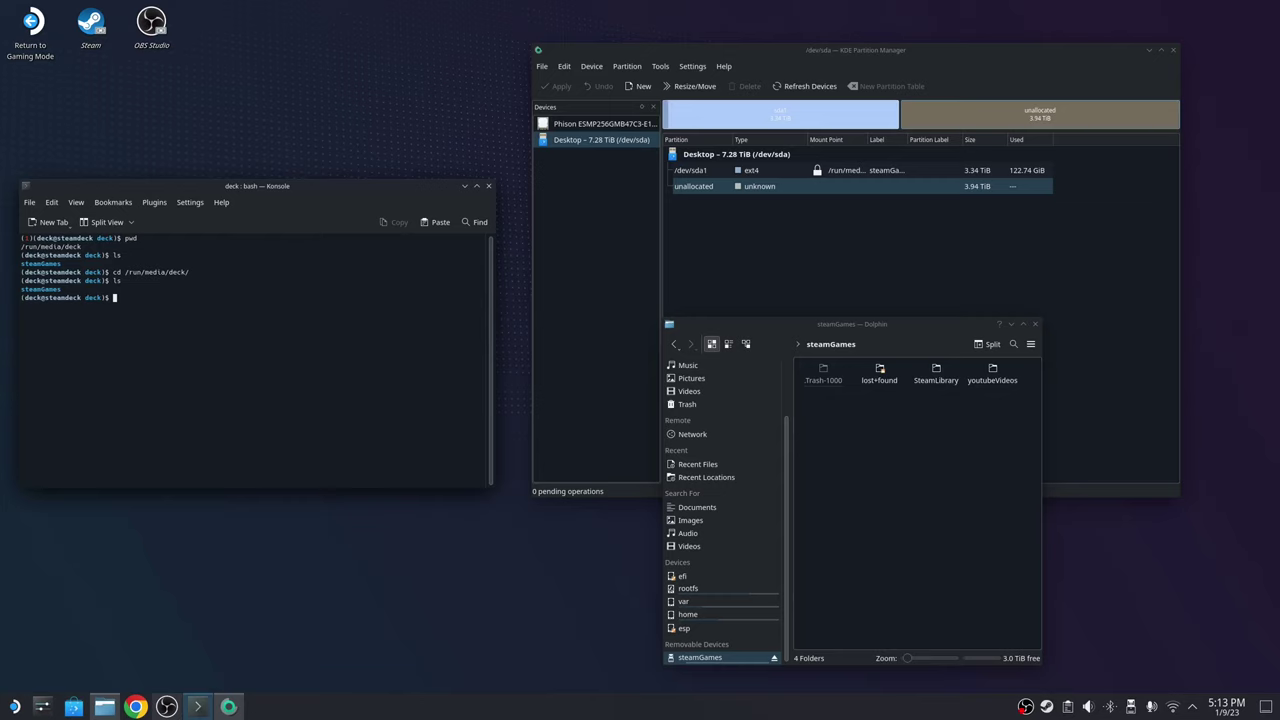
type("suy")
key("BackSpace")
type("do chown deck steamGames")
key("Return")
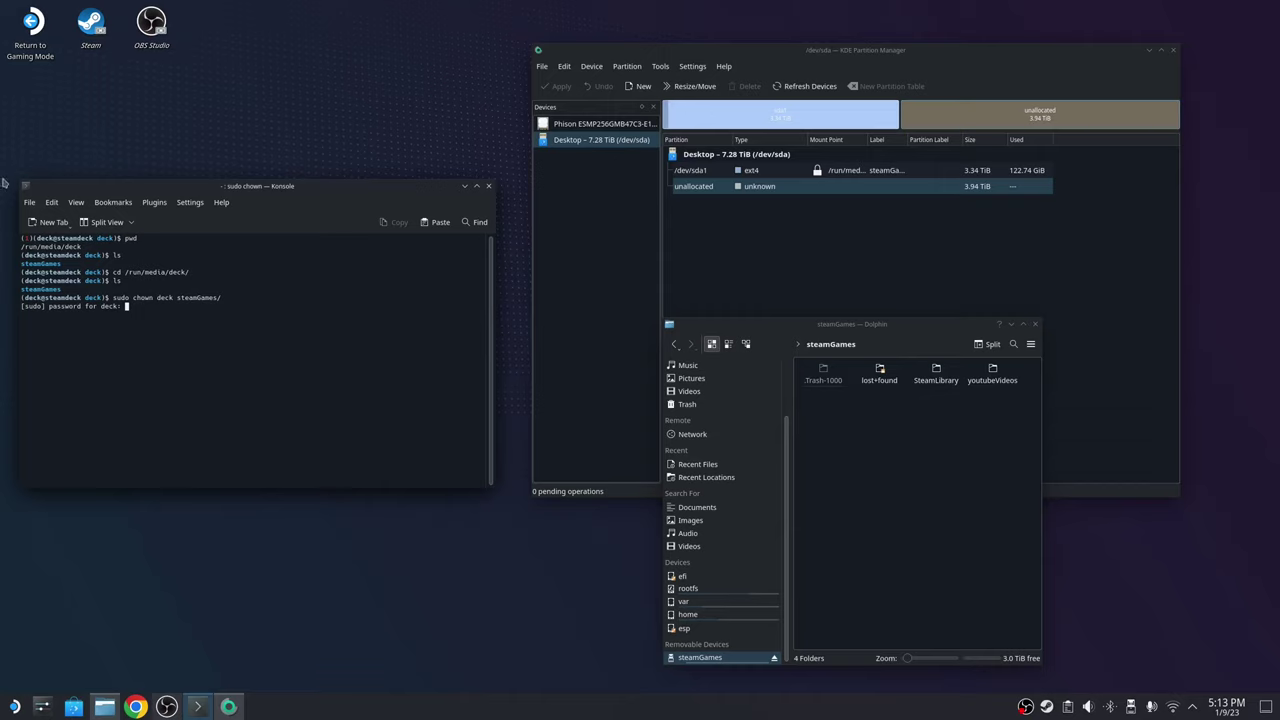
Keep Konsole open despite its close warning and bring Dolphin to the screen centre
left_click(488, 186)
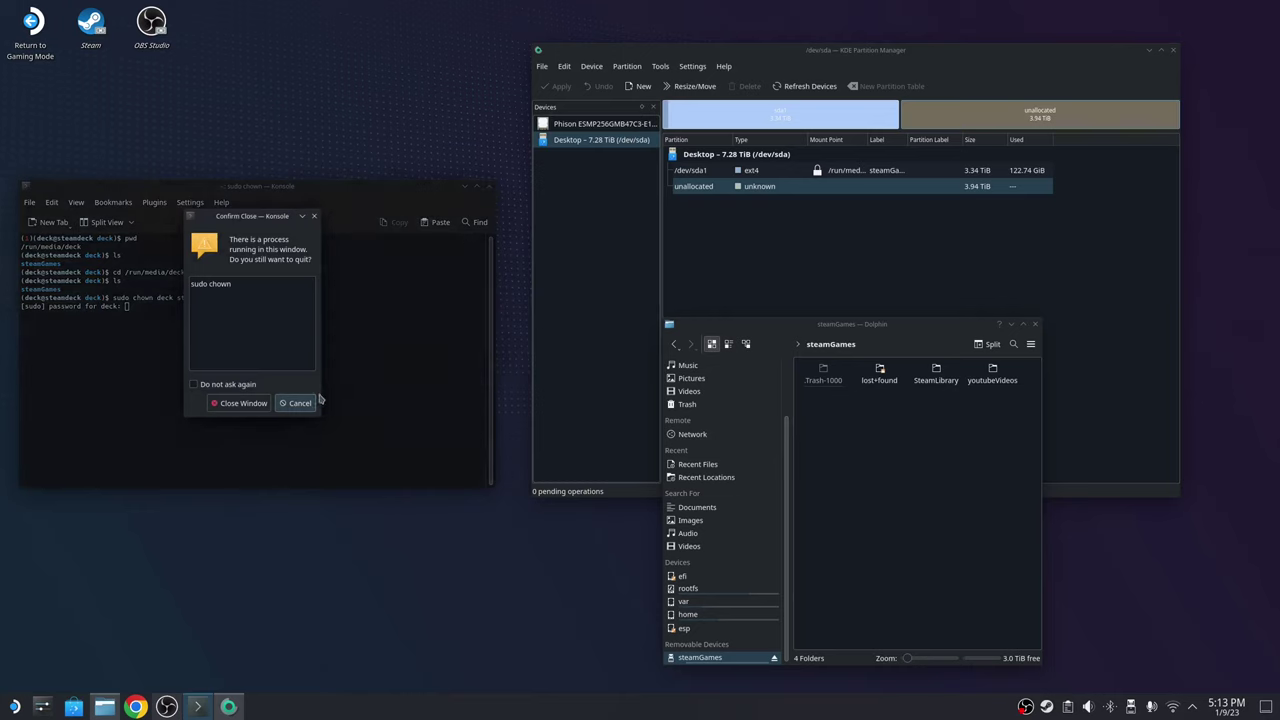
left_click(314, 216)
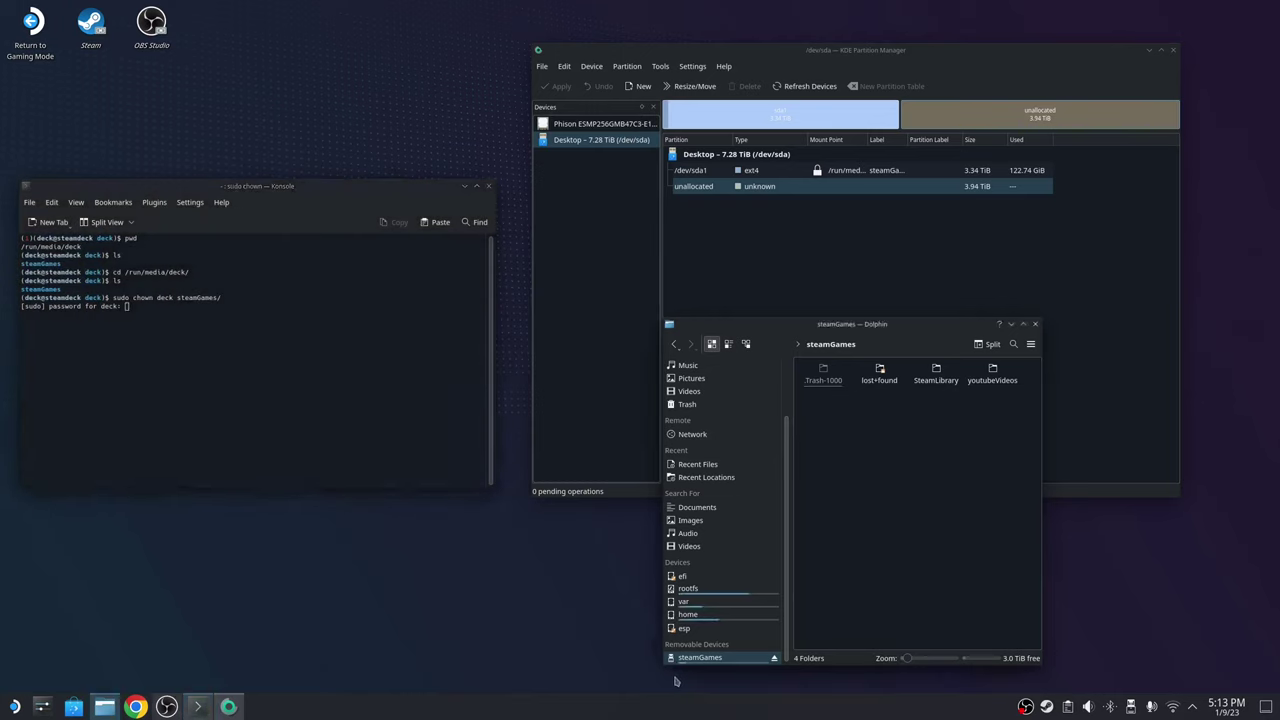
left_click_drag(924, 328, 595, 261)
Check the steamGames drive's Permissions tab showing owner deck, then close Dolphin
right_click(375, 591)
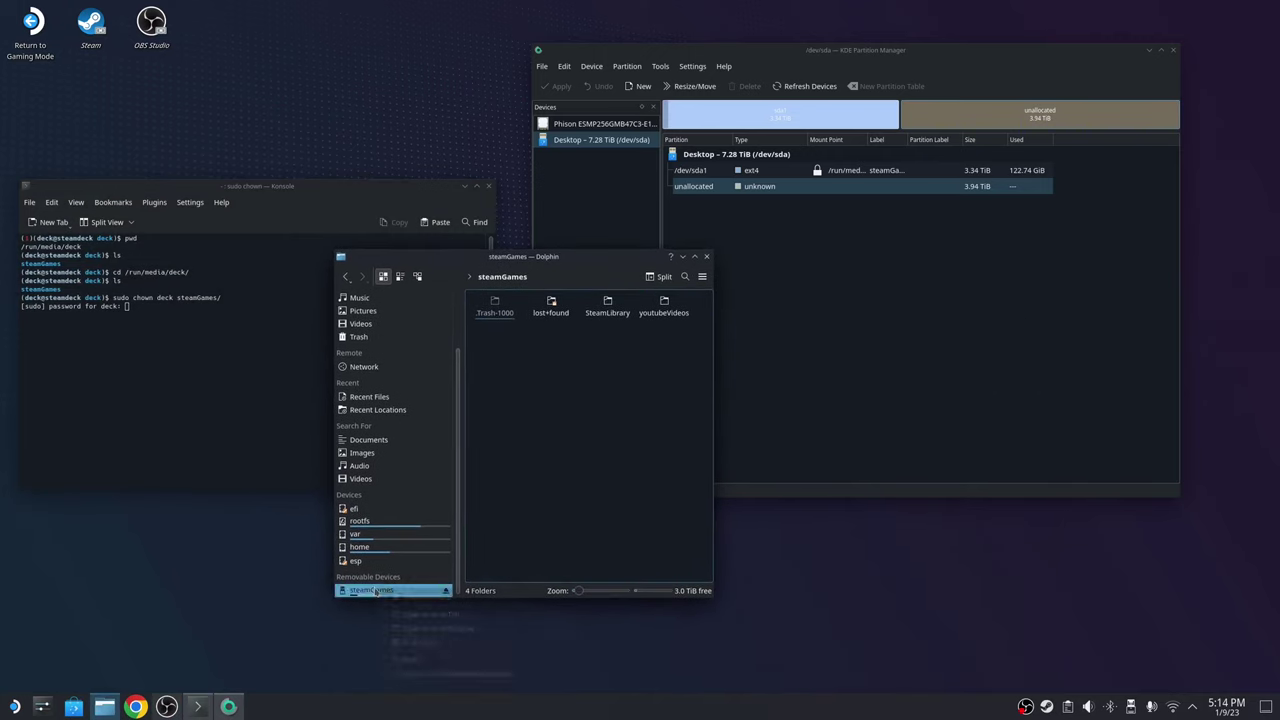
left_click(637, 486)
right_click(637, 486)
left_click(671, 633)
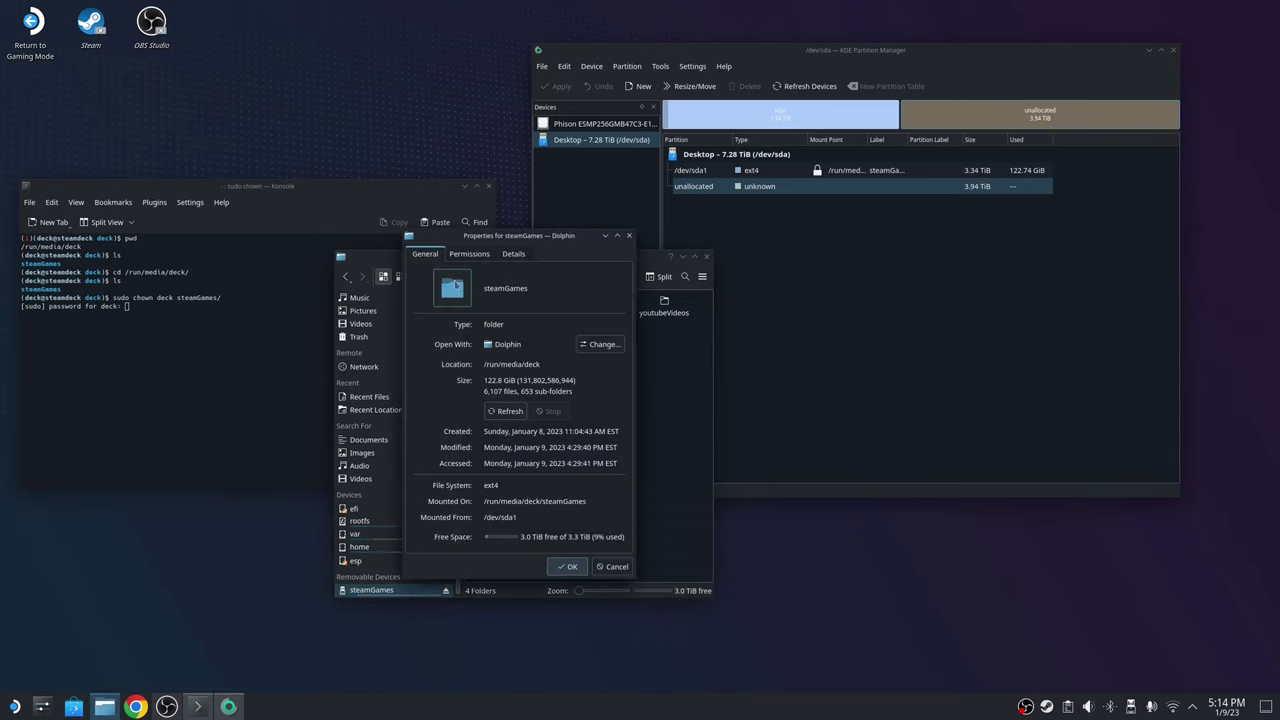
left_click(469, 254)
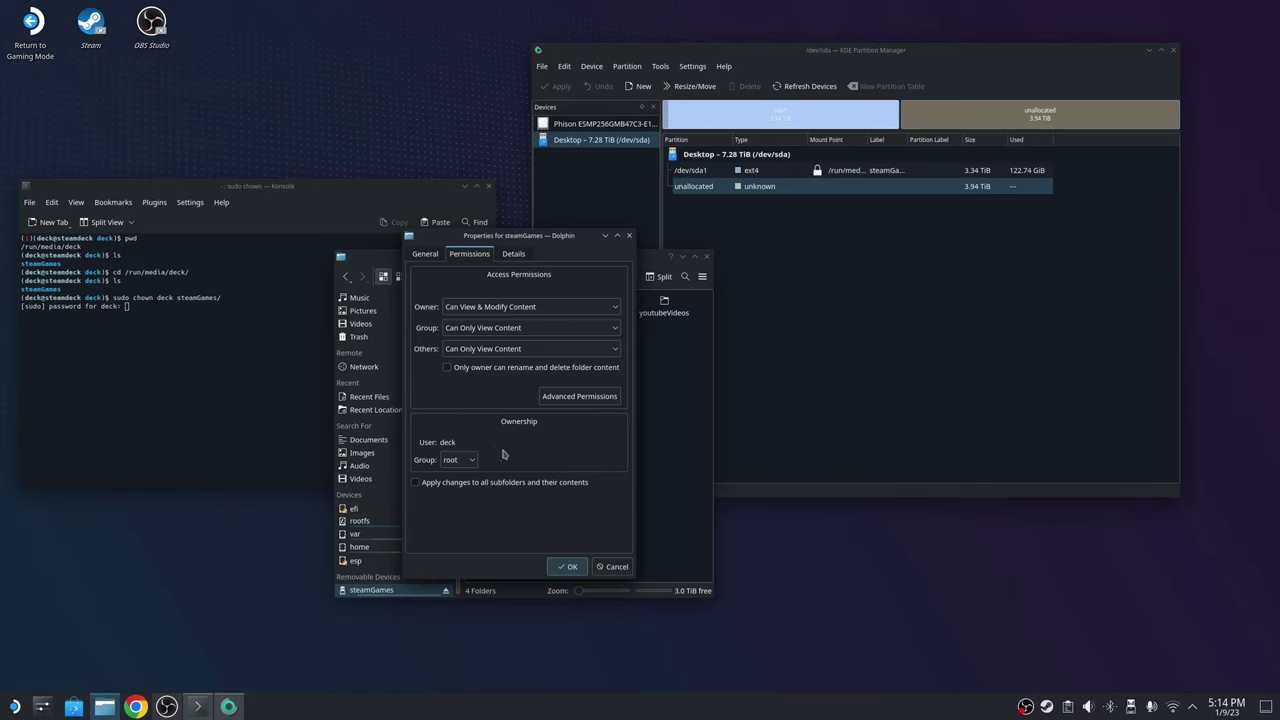
left_click(629, 235)
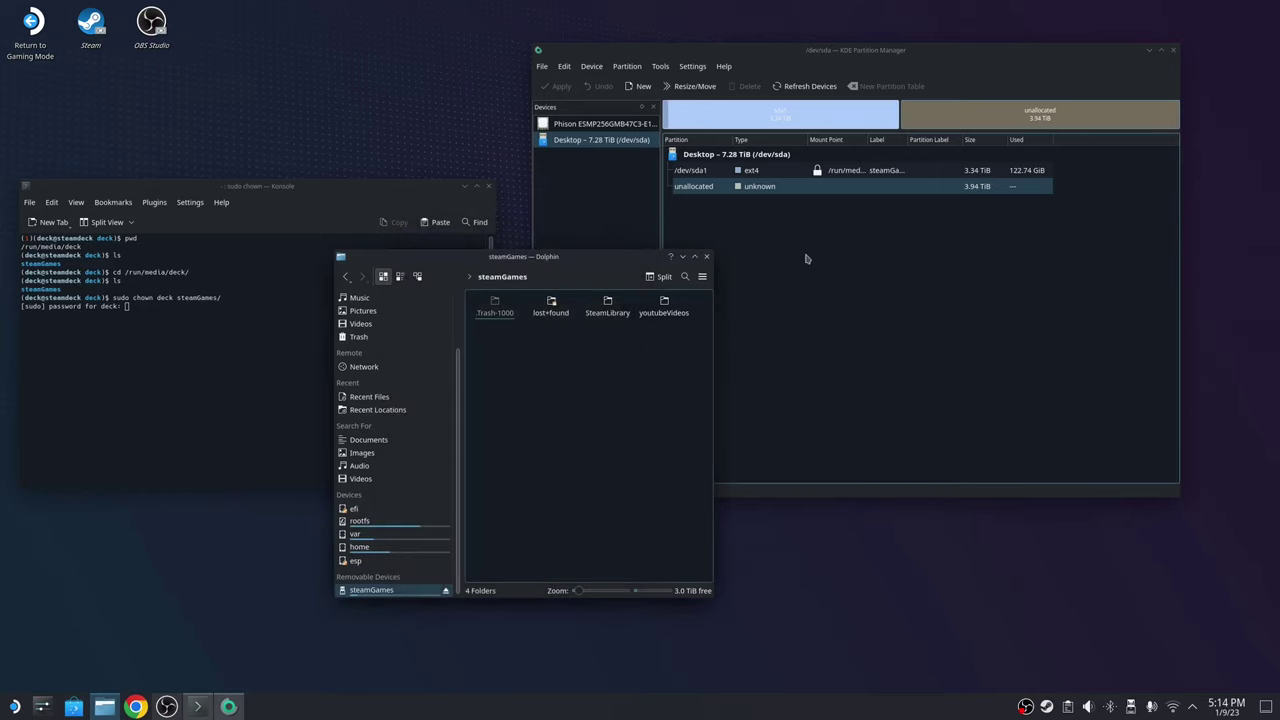
left_click(707, 256)
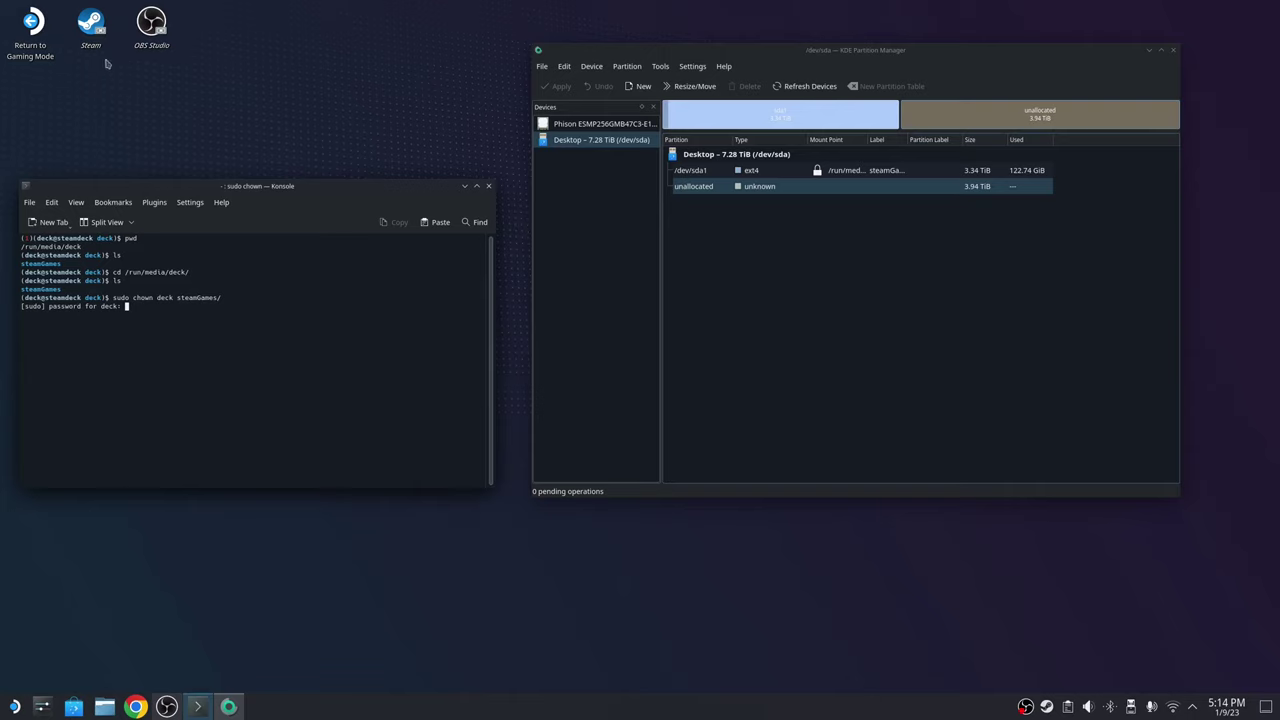
Launch Steam, close its library window and open Steam Settings from the tray icon
left_click(75, 58)
double_click(90, 25)
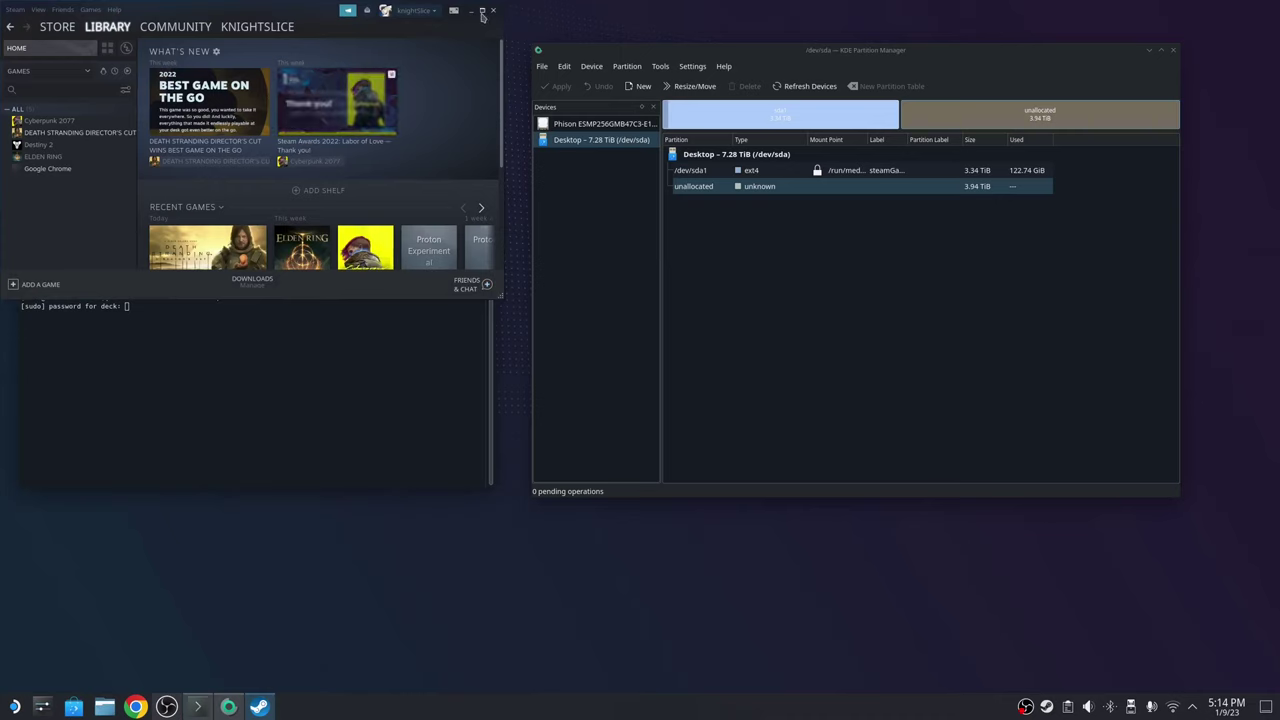
left_click(493, 10)
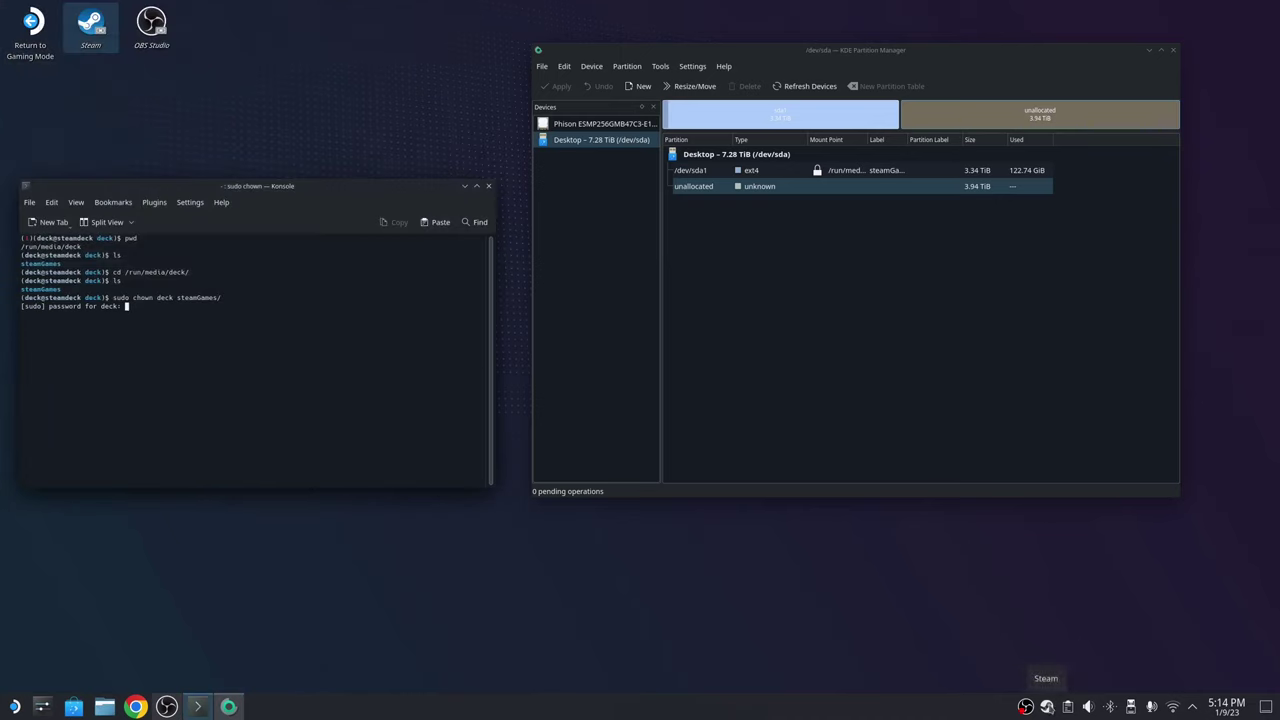
right_click(1047, 707)
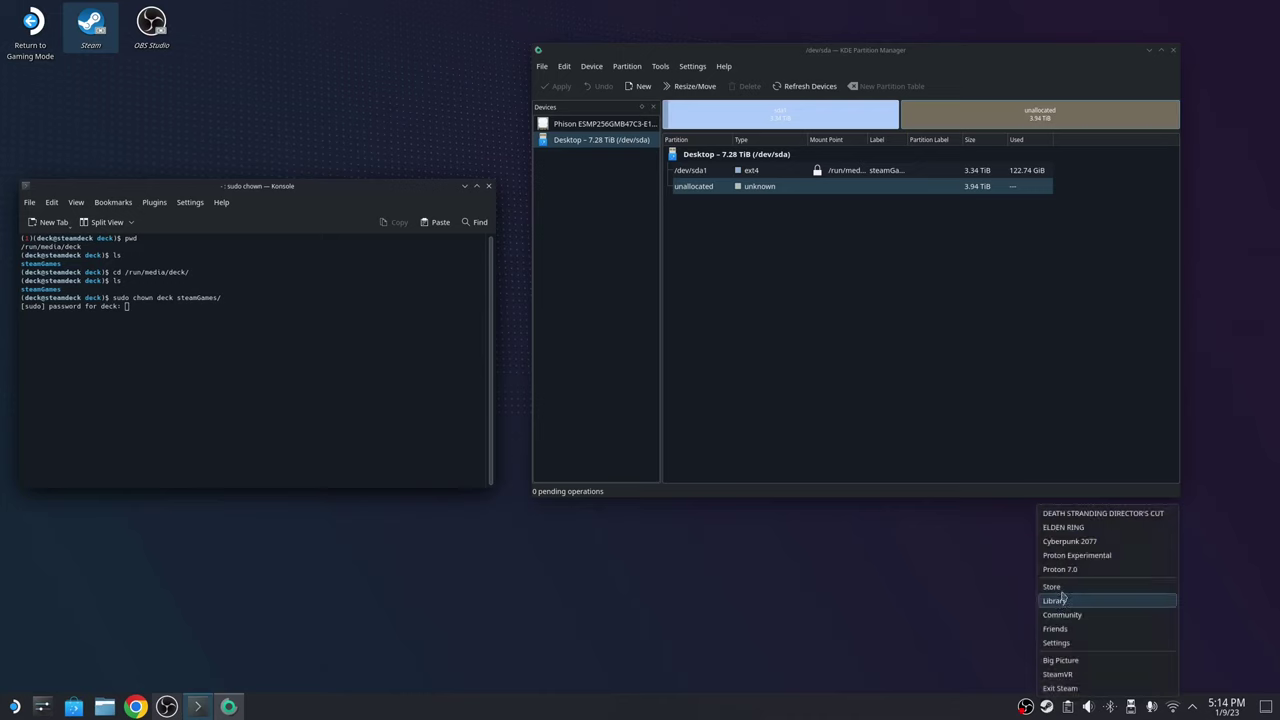
left_click(1082, 646)
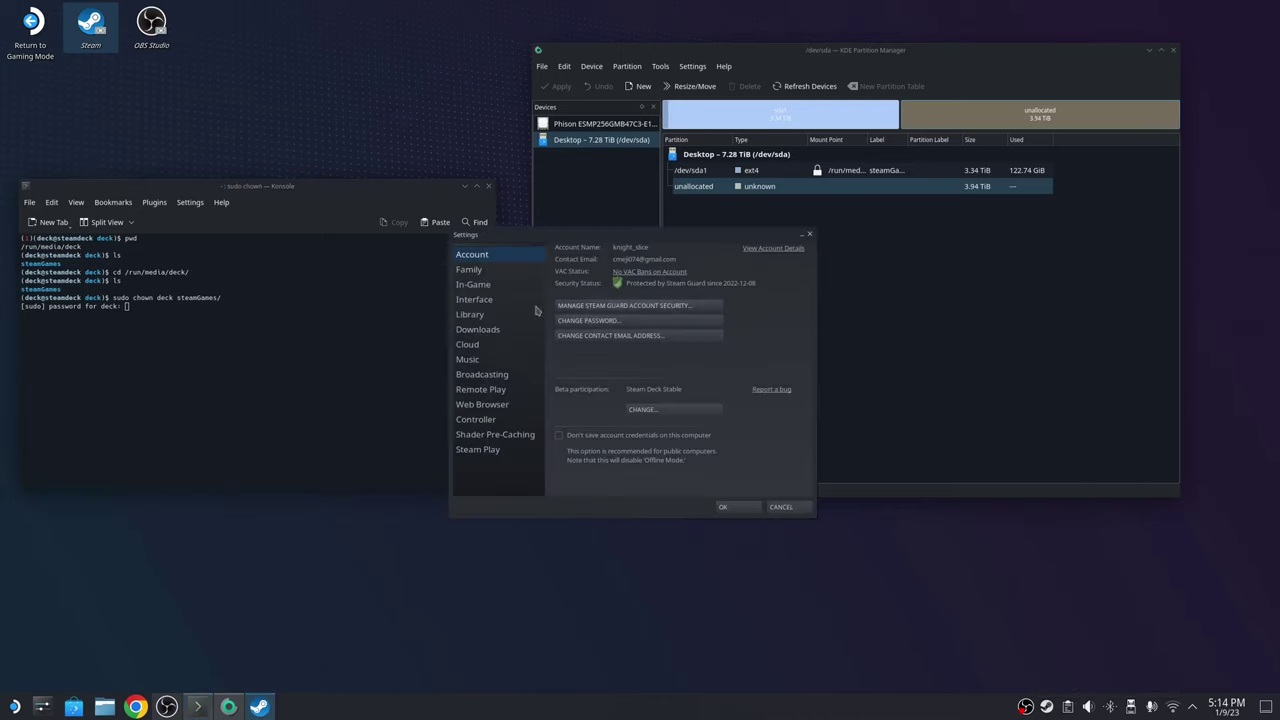
Under Downloads, open Steam Library Folders, start adding steamGames, then cancel and close the manager
left_click(476, 329)
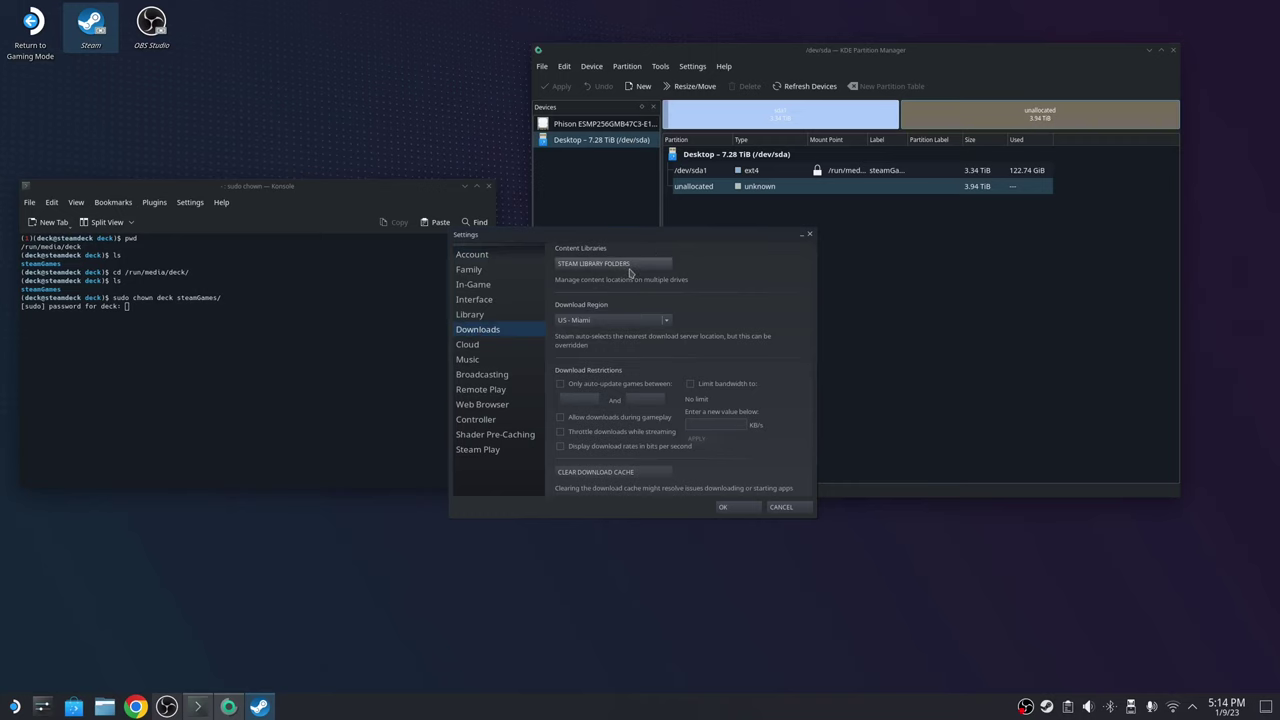
left_click(630, 272)
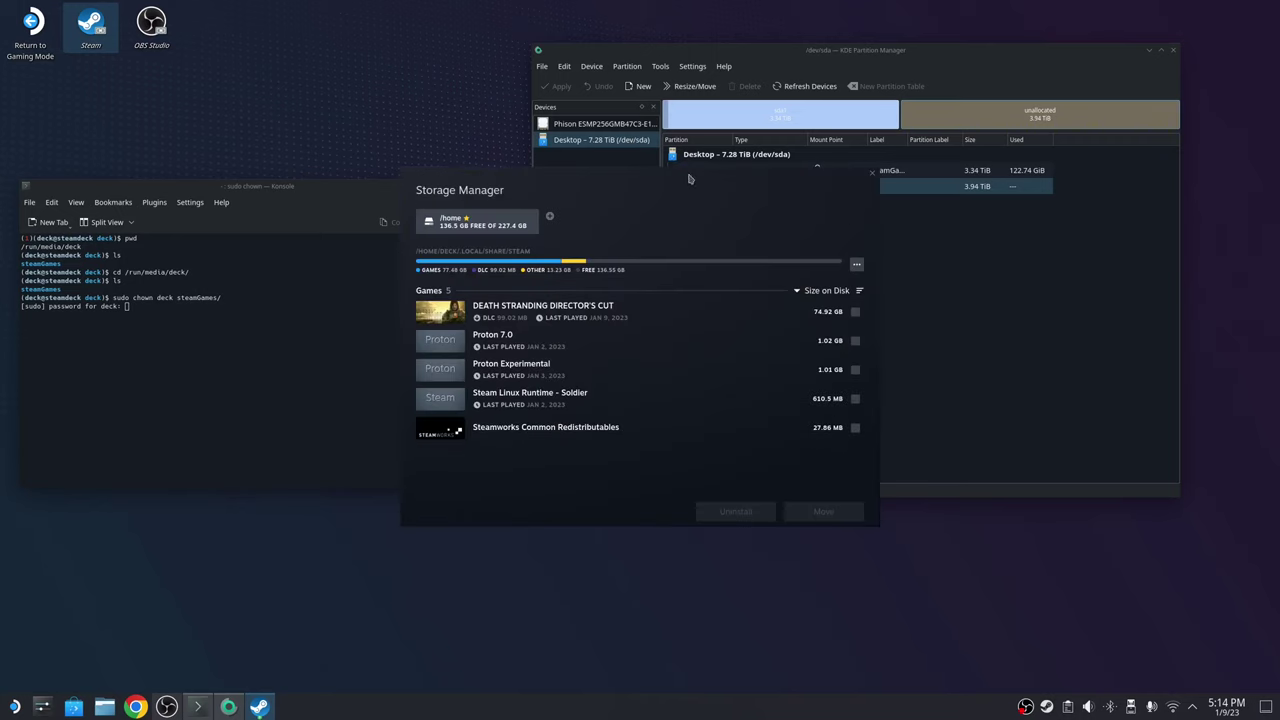
left_click_drag(690, 180, 550, 180)
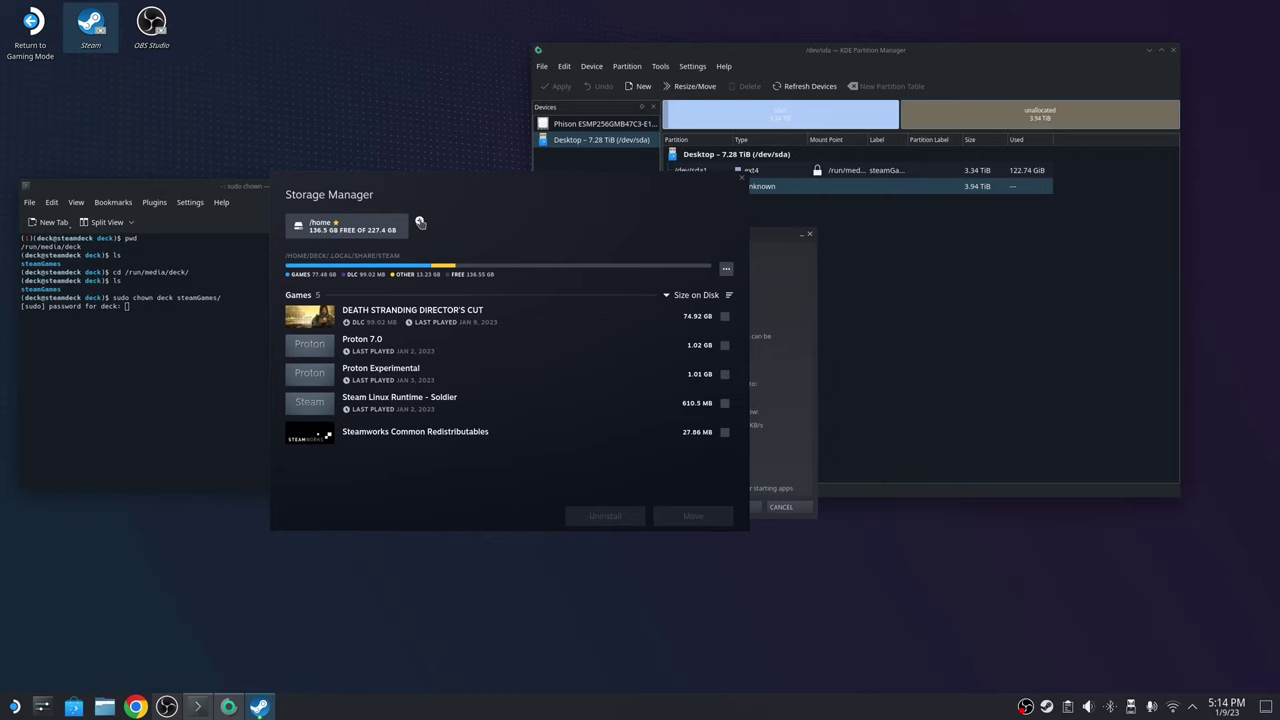
left_click(420, 222)
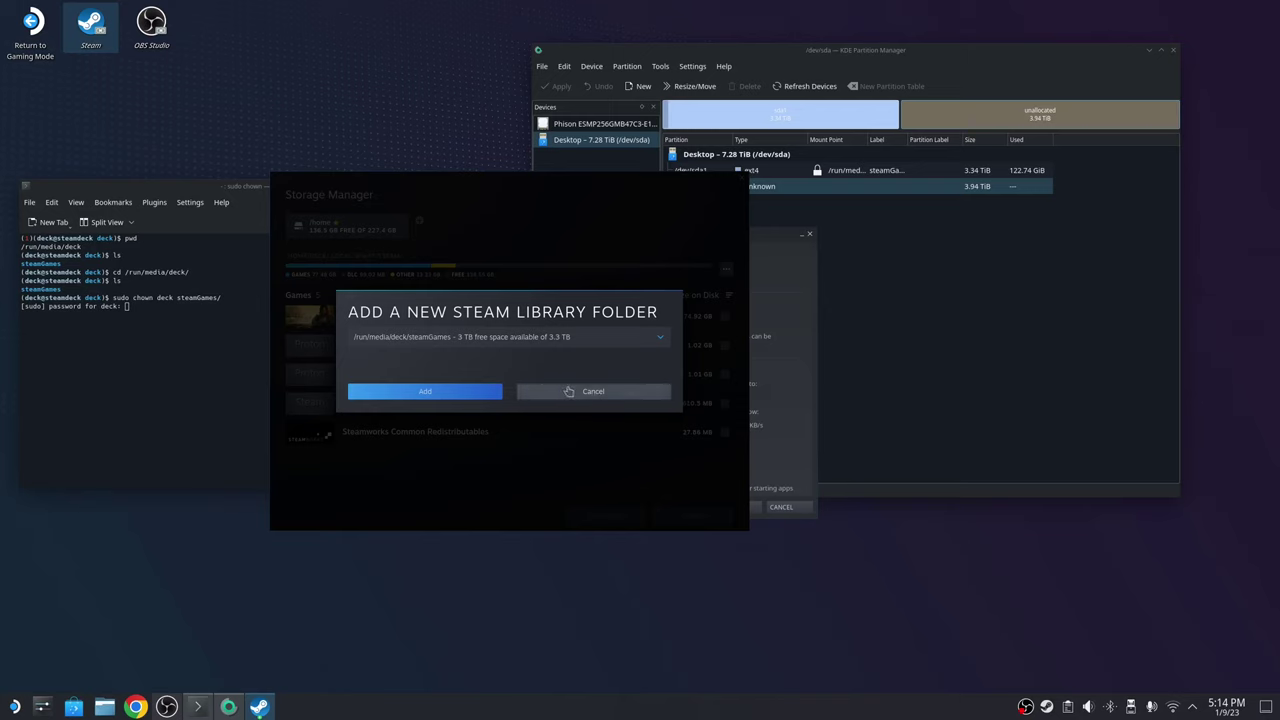
left_click(527, 396)
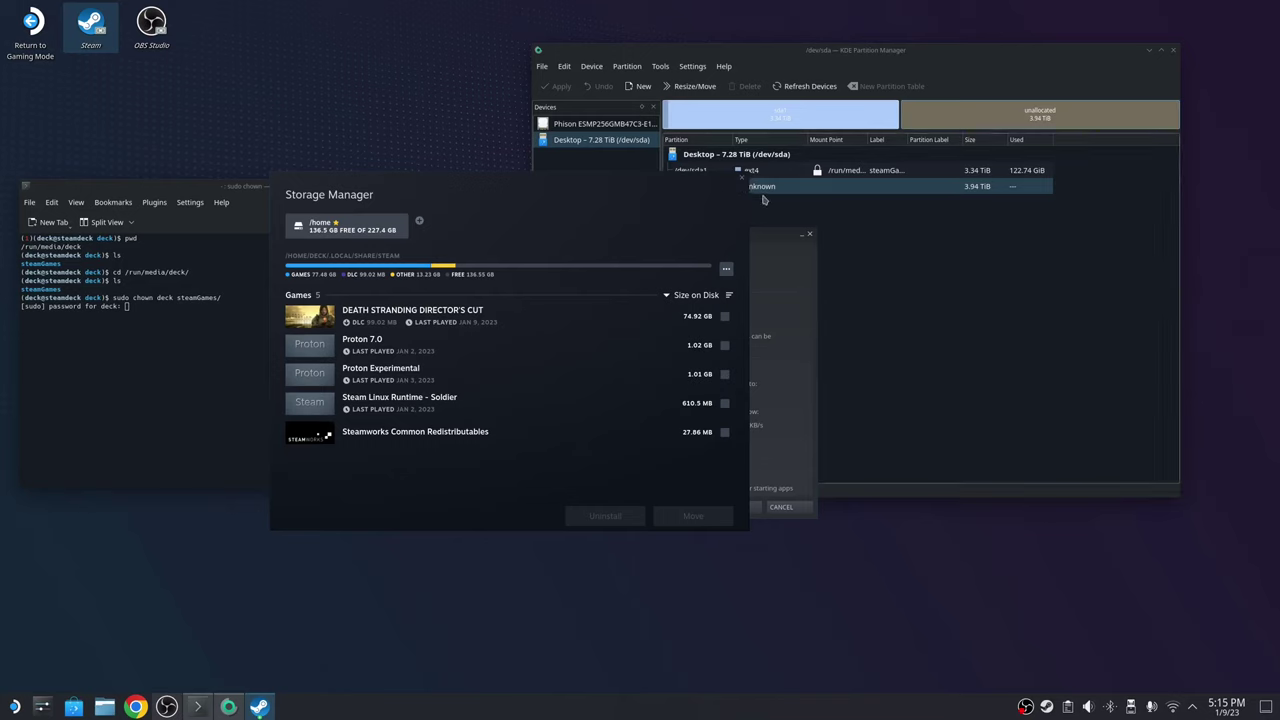
key("Escape")
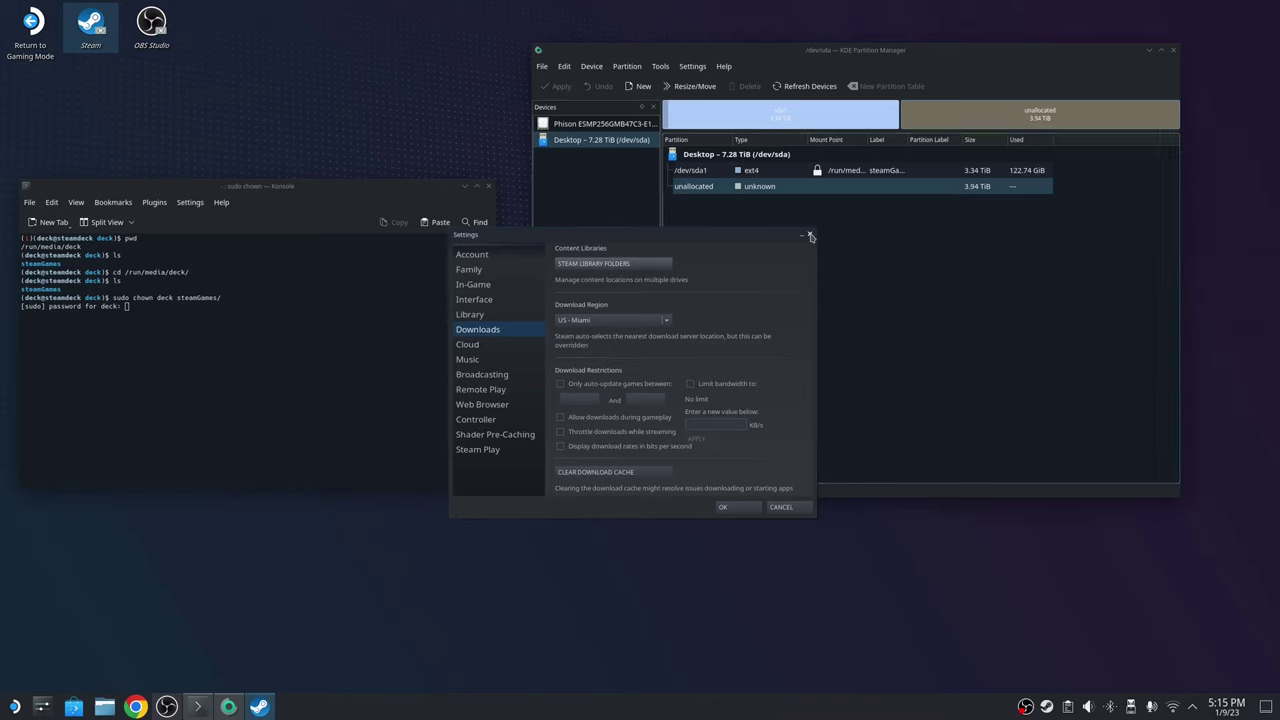
In a fresh Konsole tab, attempt sudo nano /etc/fstab and submit the password twice
left_click(400, 200)
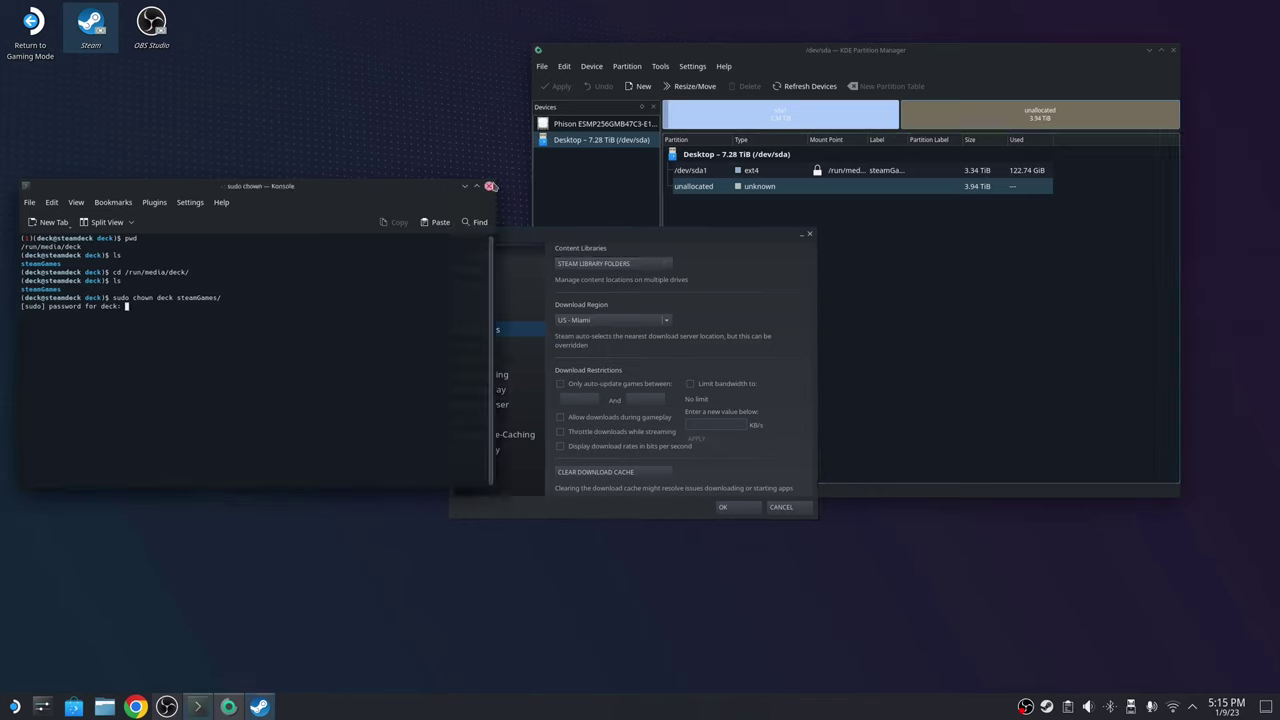
left_click(35, 223)
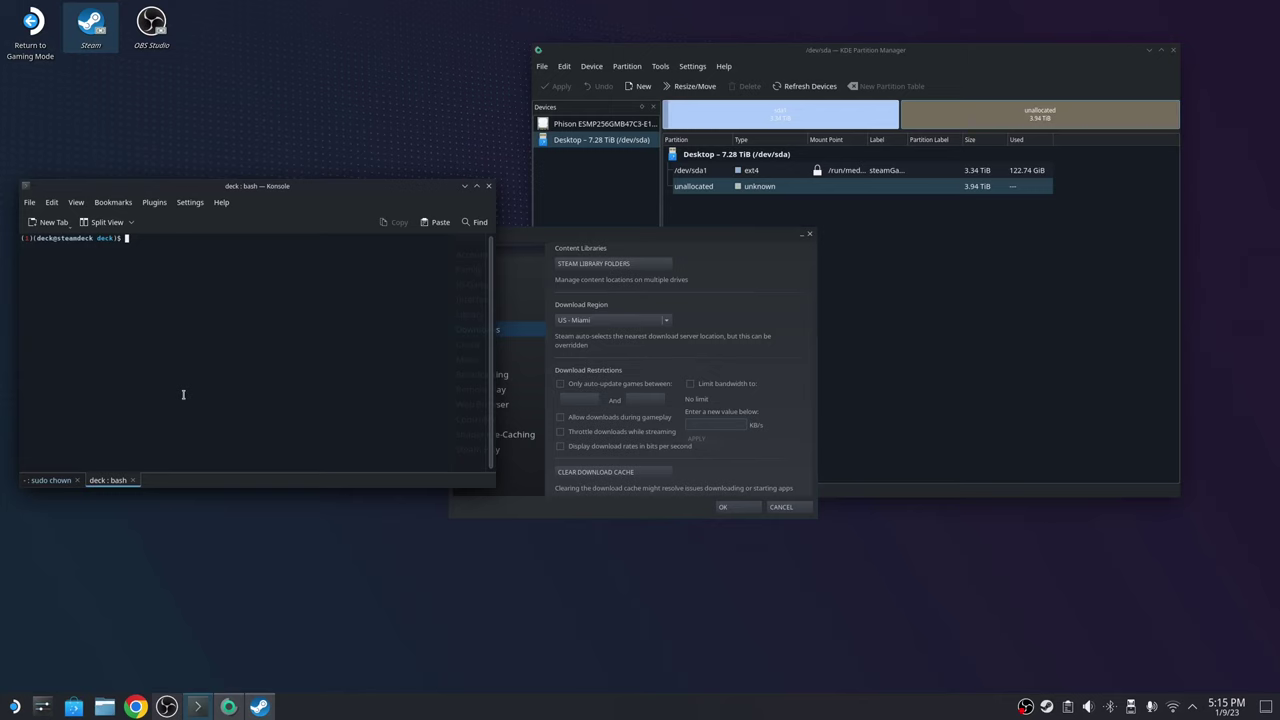
left_click(38, 484)
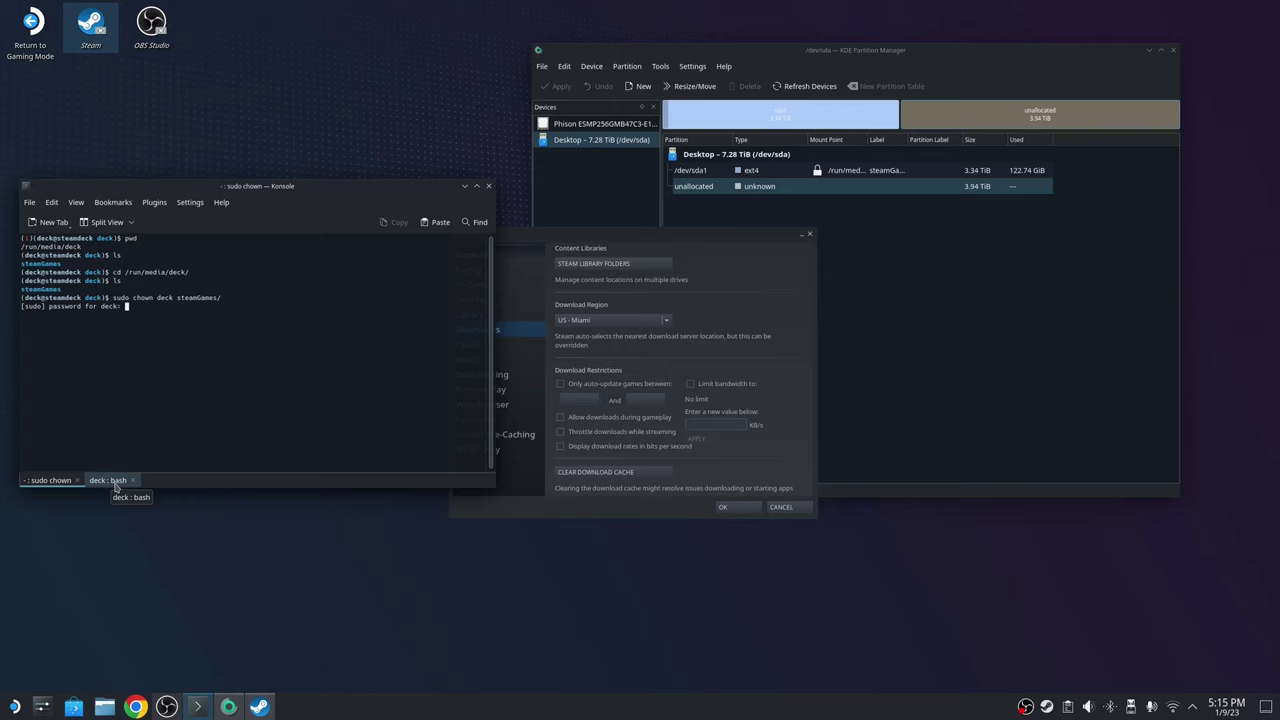
left_click(116, 481)
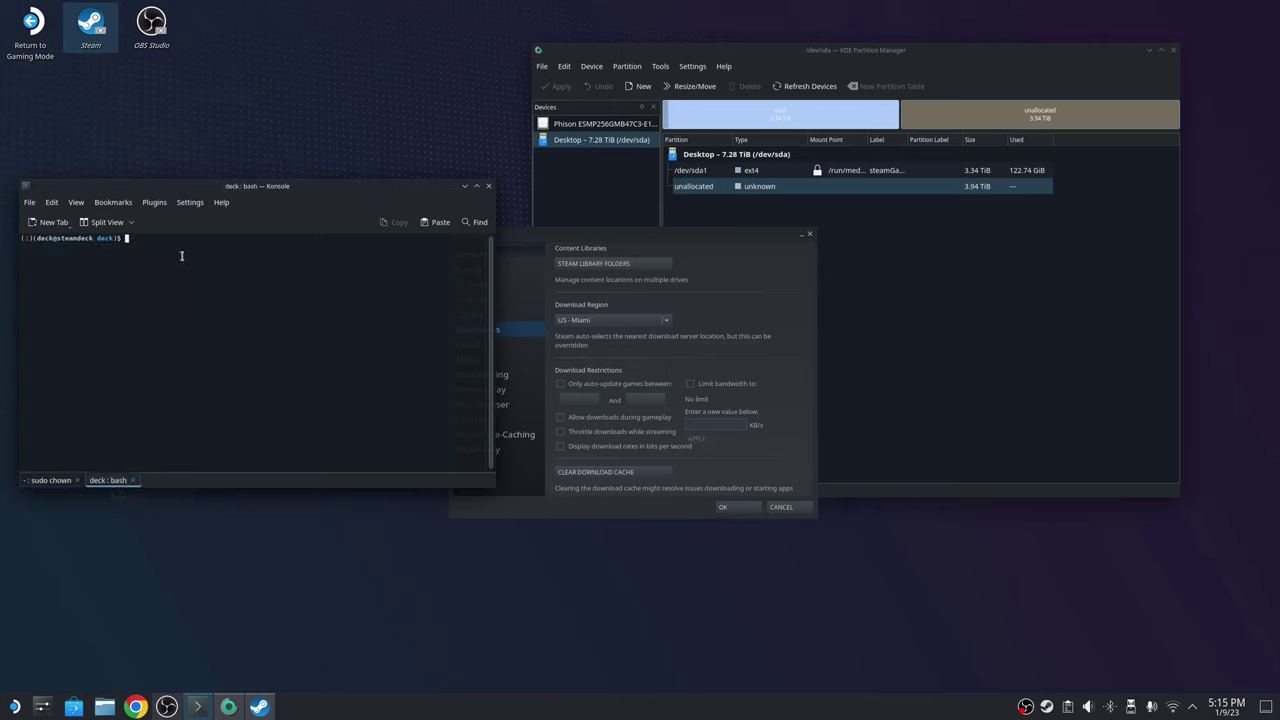
type("sudo ")
type("nano")
type("/")
type("/etc")
type("/s")
key("BackSpace")
type("fstab")
key("Return")
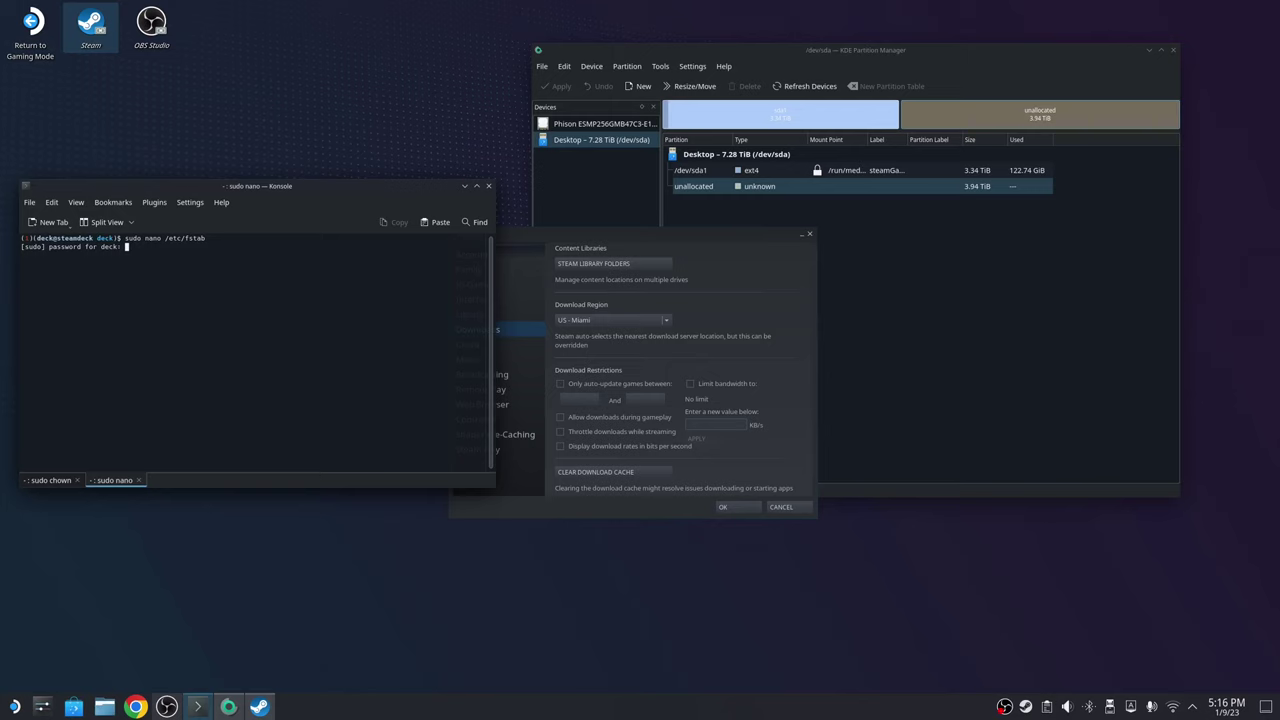
key("Return")
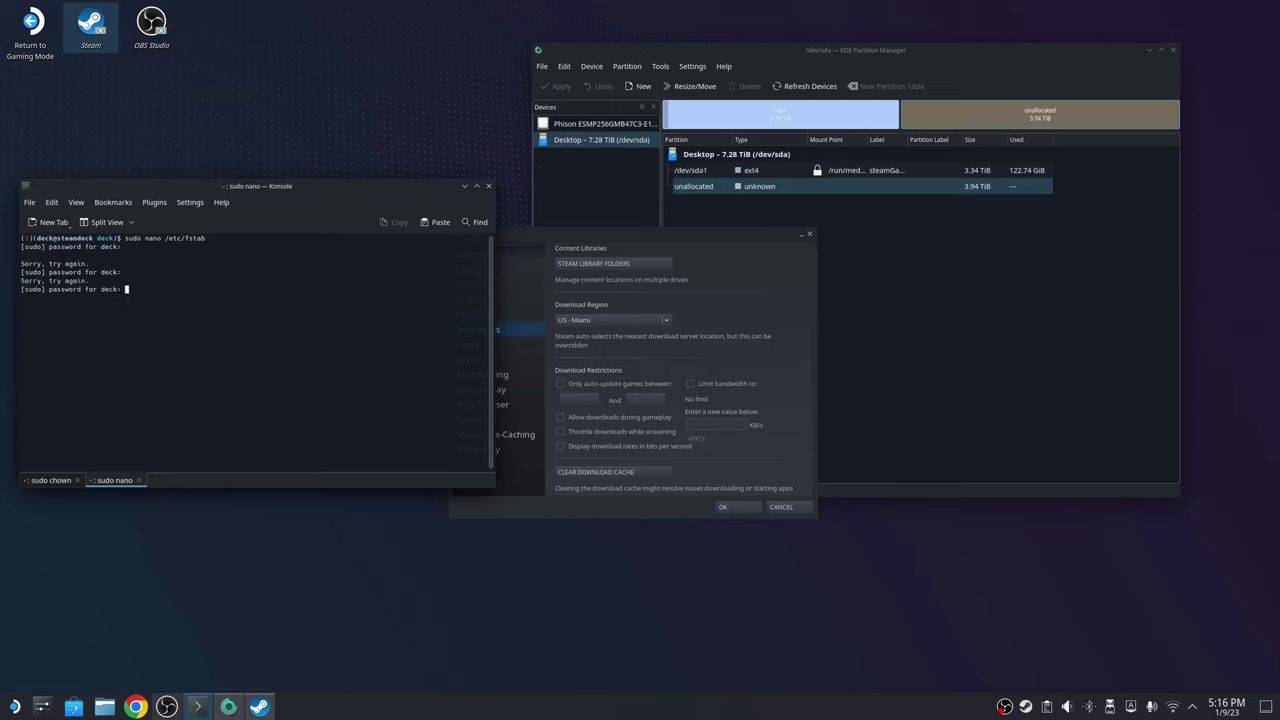
key("Return")
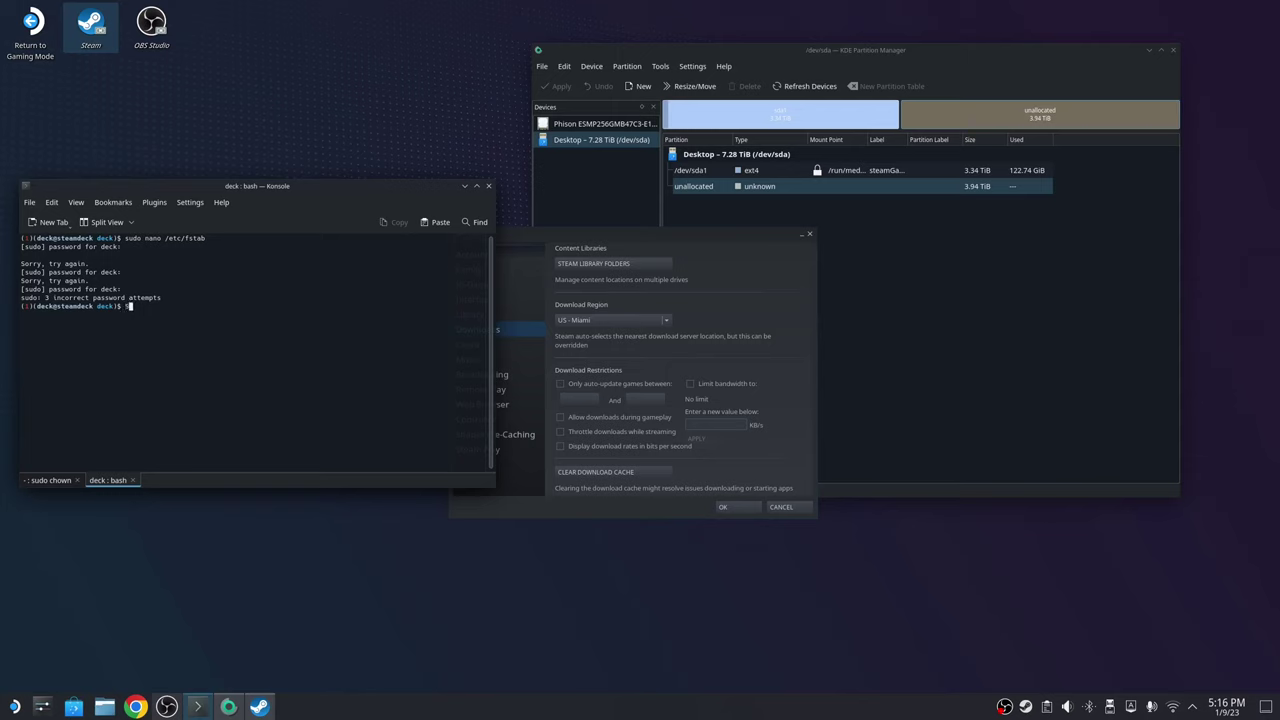
Rerun sudo nano /etc/fstab with the password, then enlarge and reposition the Konsole window
type("sy")
key("BackSpace")
type("udo nano")
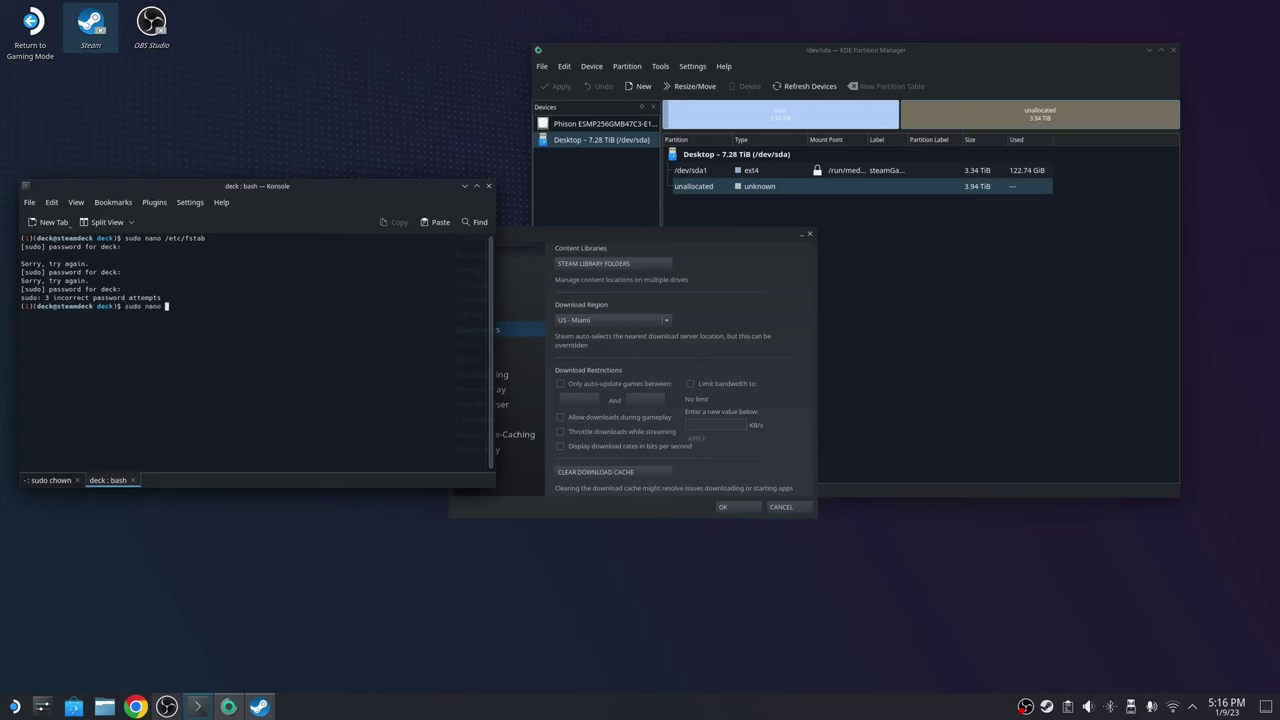
type(" /etc/fstab")
key("Return")
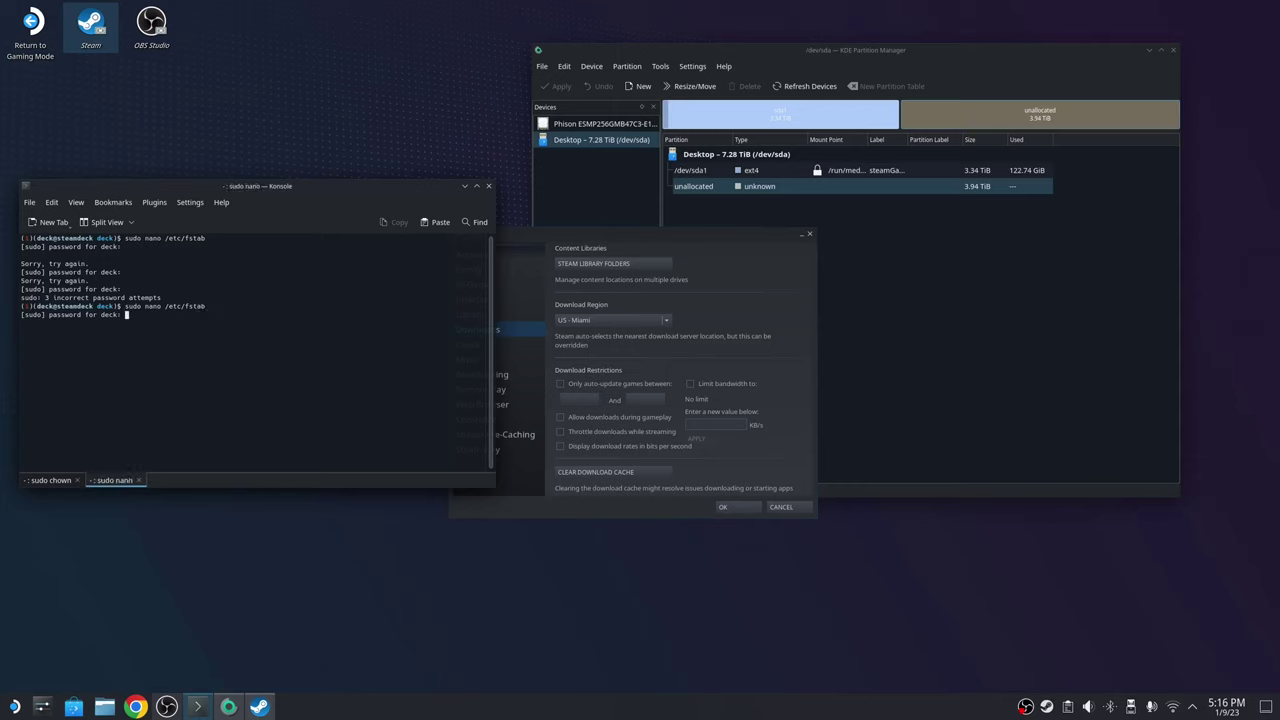
key("Return")
key("Return")
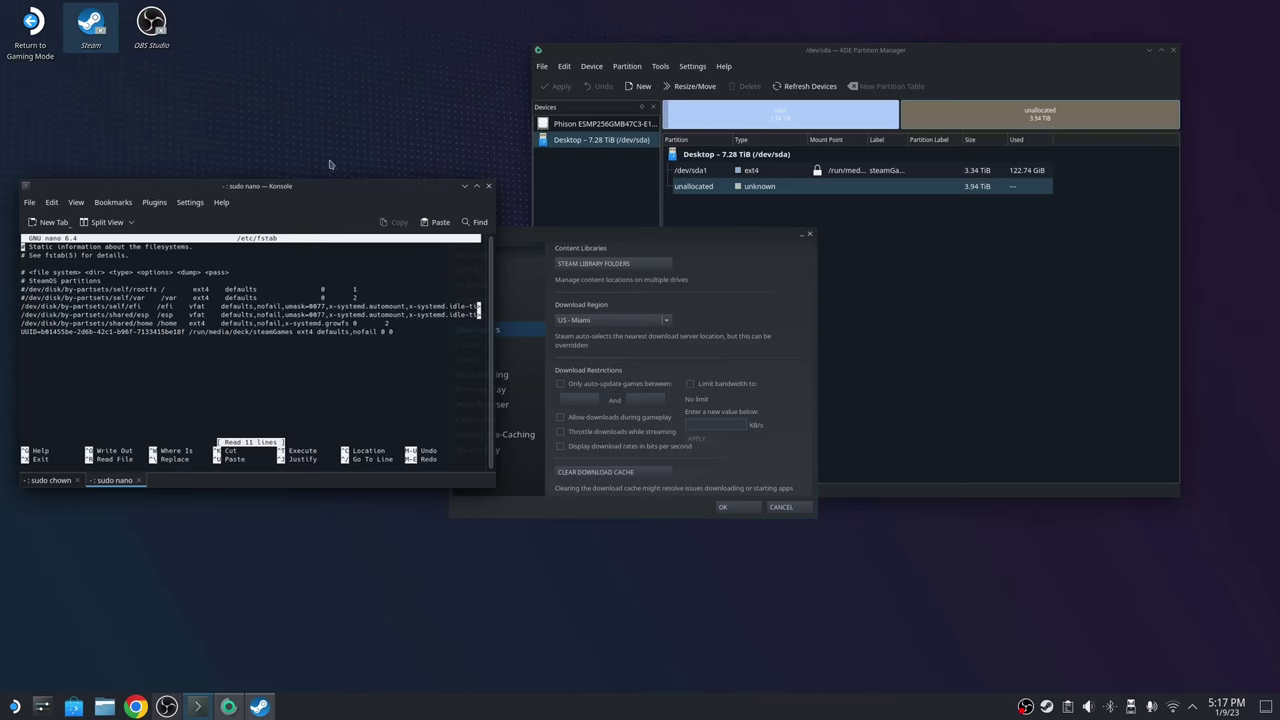
left_click_drag(495, 487, 822, 588)
left_click_drag(548, 195, 572, 261)
Close Partition Manager and open Dolphin on steamGames at the right side of the screen
left_click(549, 192)
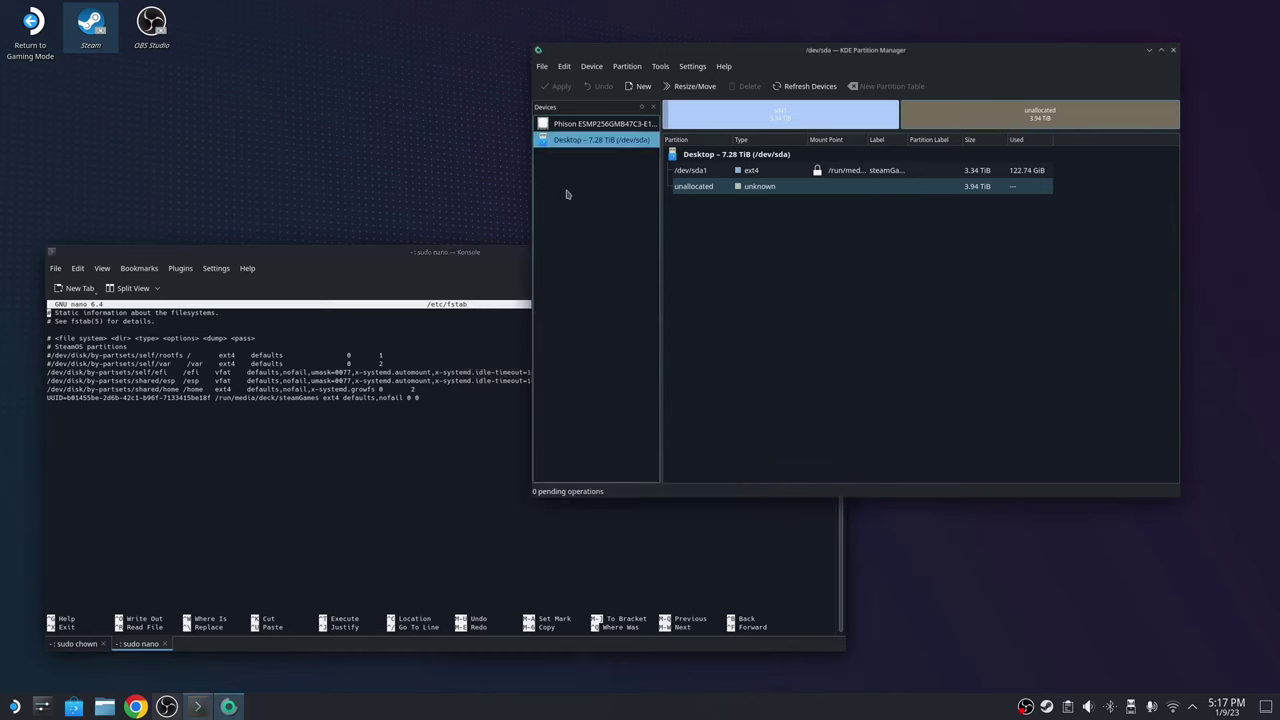
left_click(1175, 50)
left_click_drag(608, 272, 586, 166)
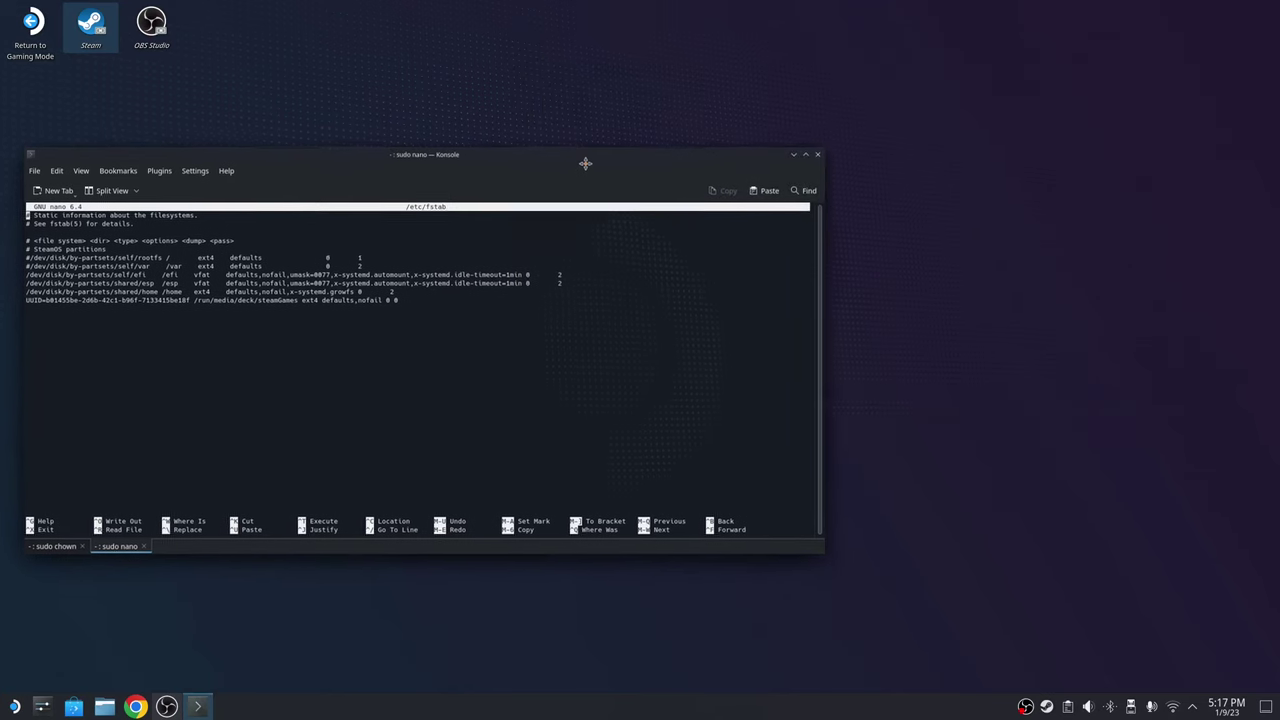
left_click(104, 707)
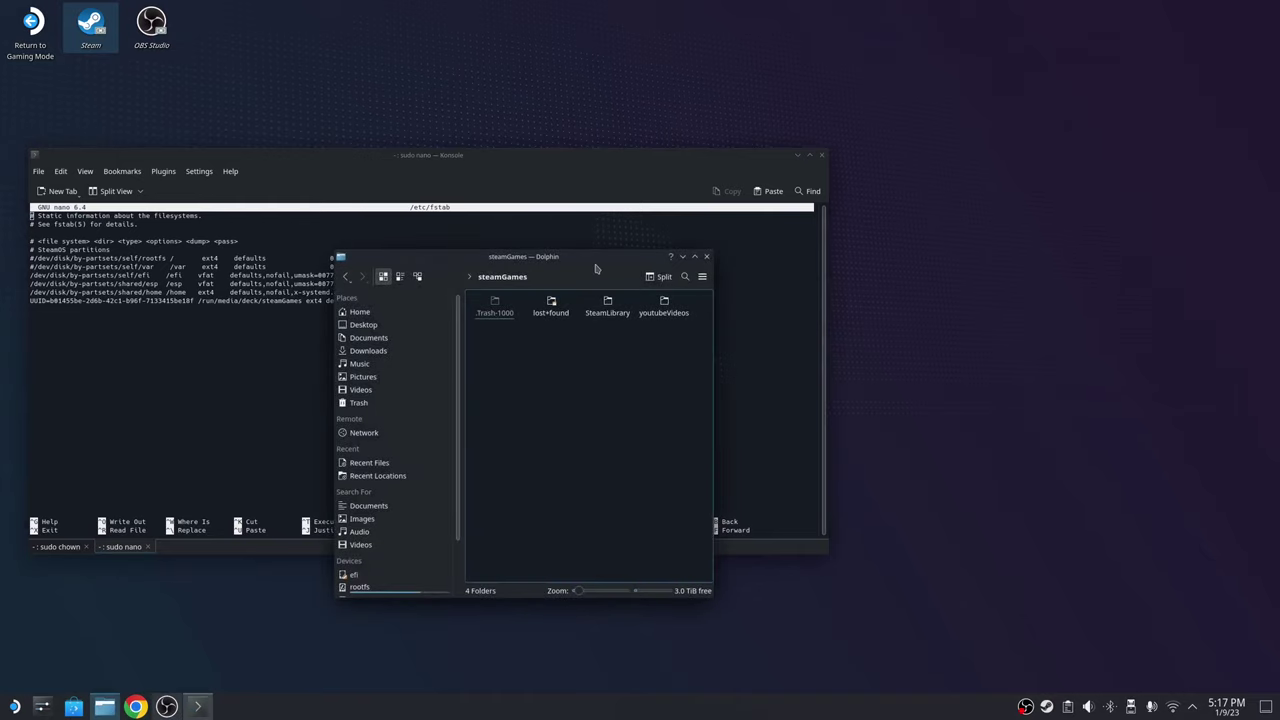
left_click_drag(597, 267, 1116, 168)
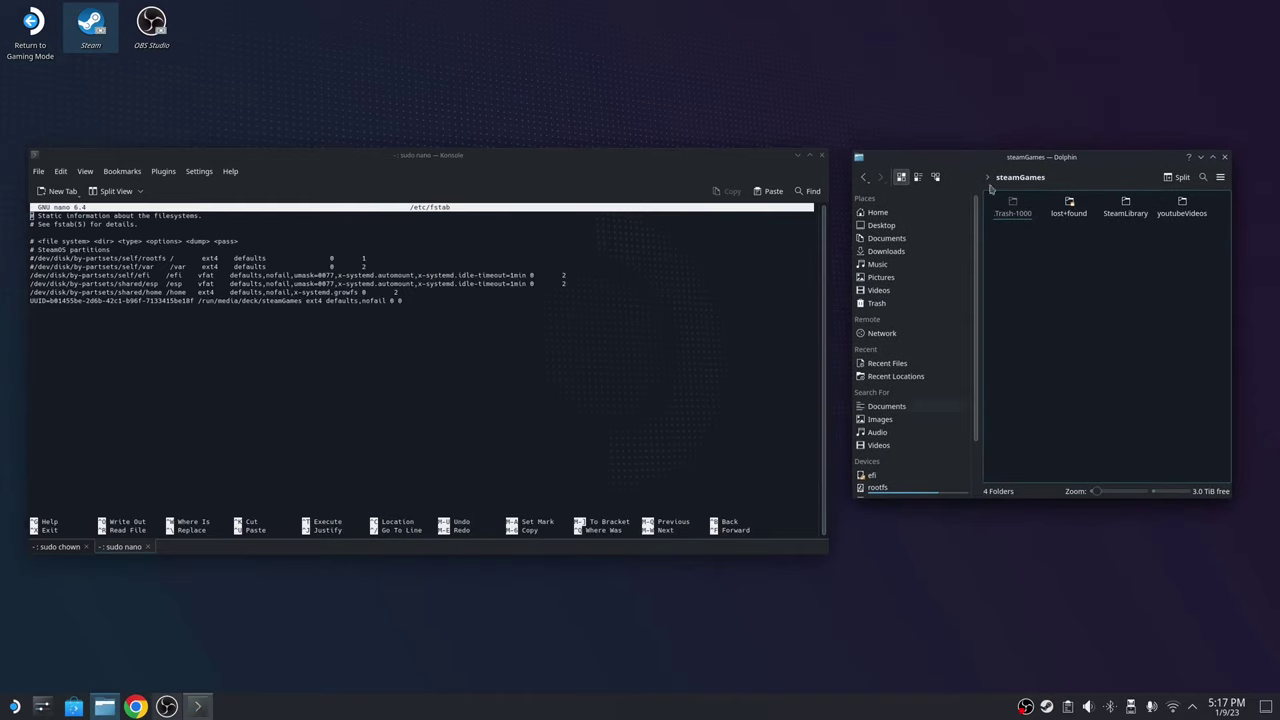
scroll(866, 419, "down", 2)
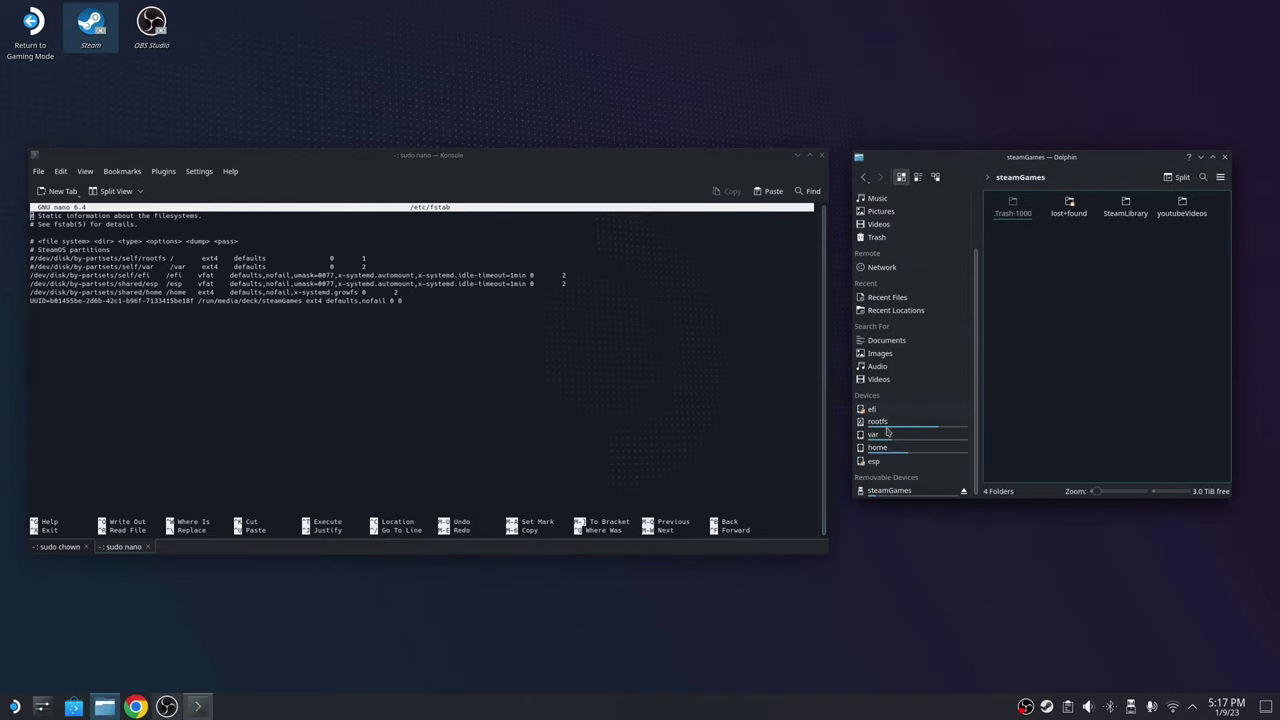
Review the steamGames Properties' General, Permissions and Details tabs, then reopen the properties
right_click(908, 489)
left_click(992, 548)
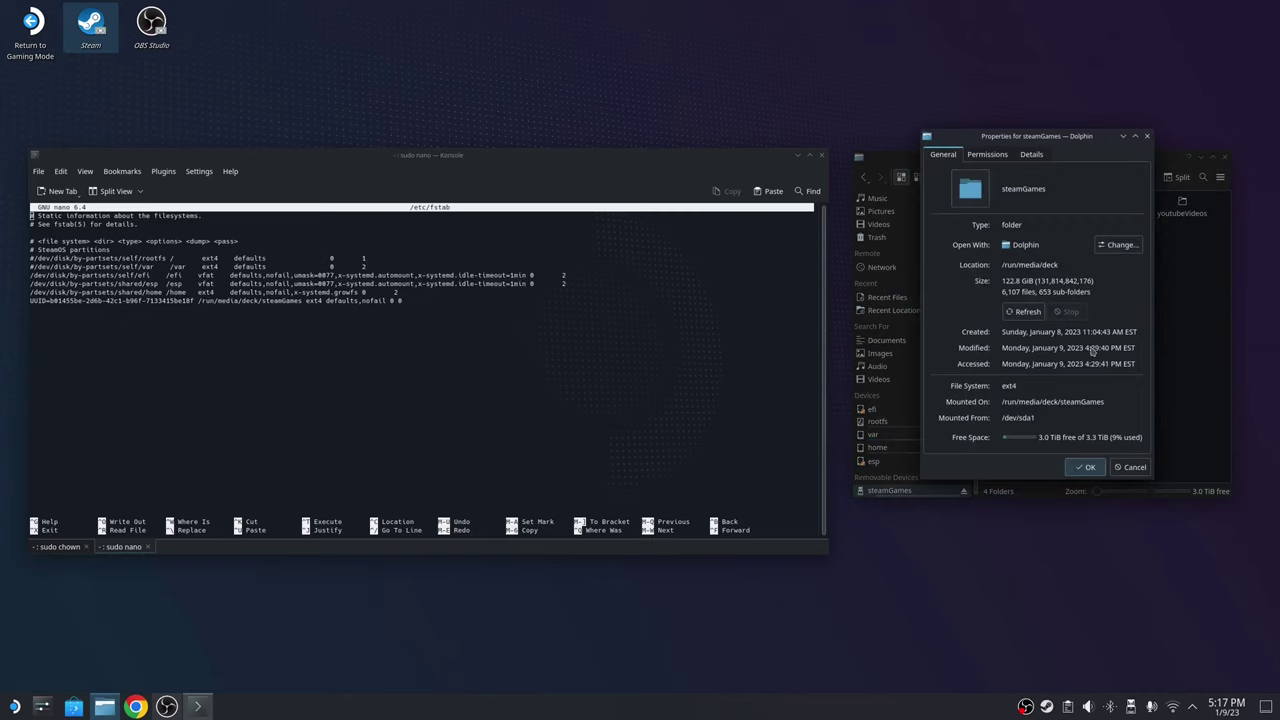
left_click(985, 155)
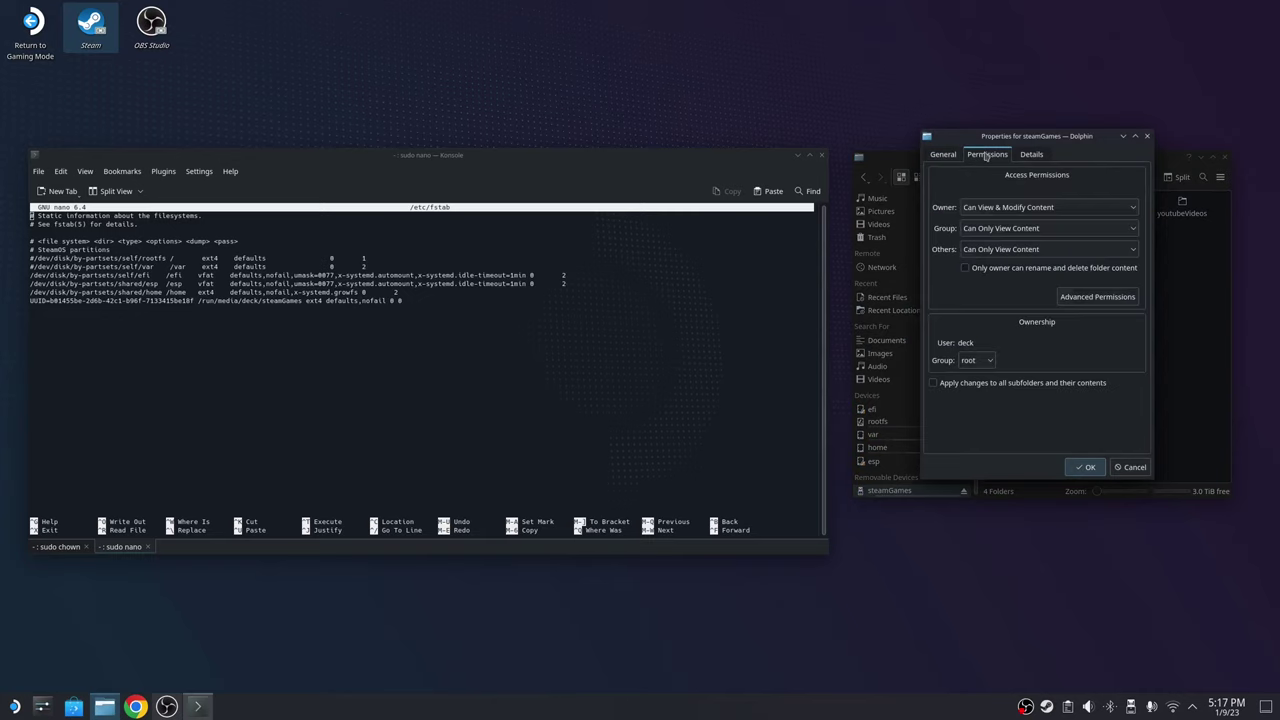
left_click(1045, 155)
left_click(978, 156)
left_click(945, 158)
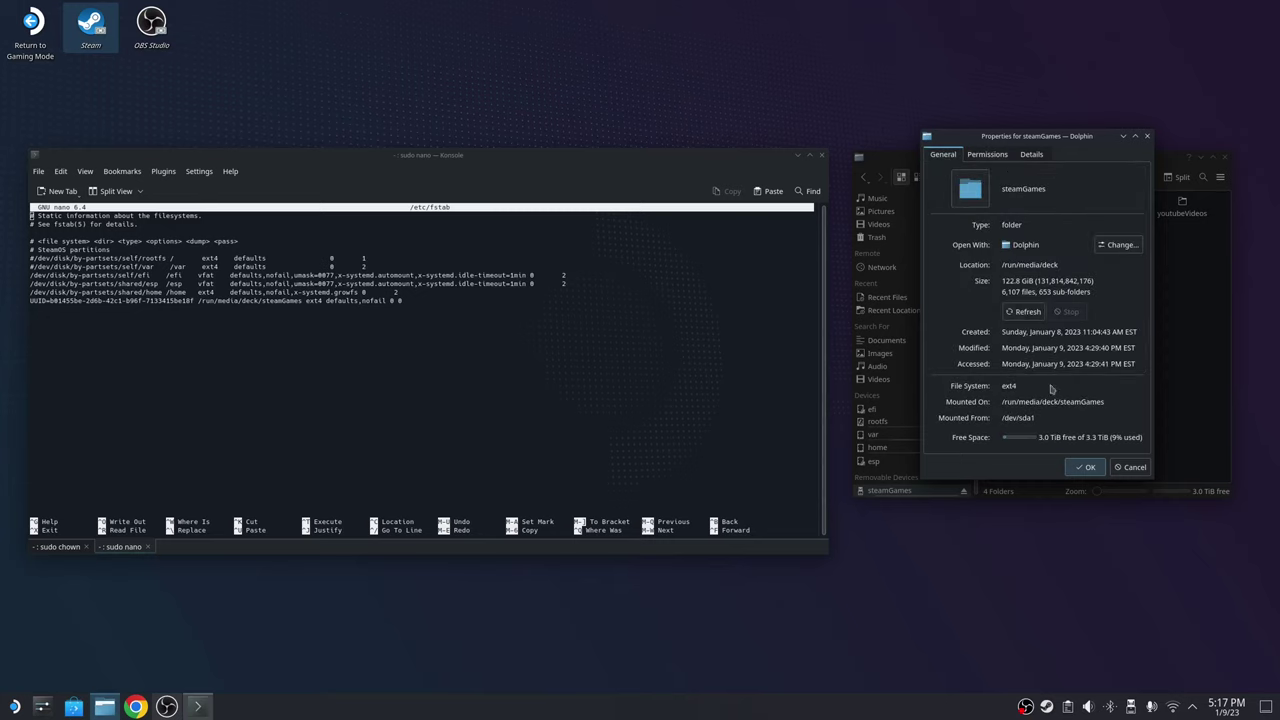
left_click(1130, 467)
right_click(1107, 284)
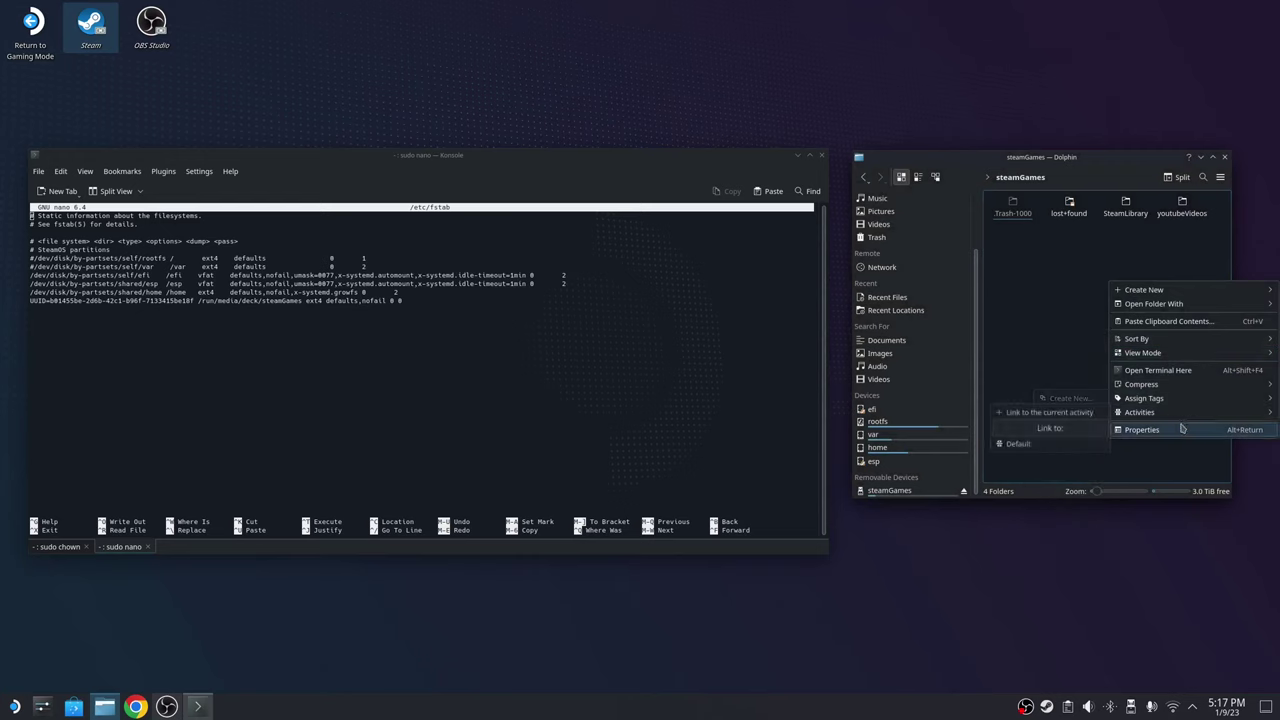
left_click(1145, 429)
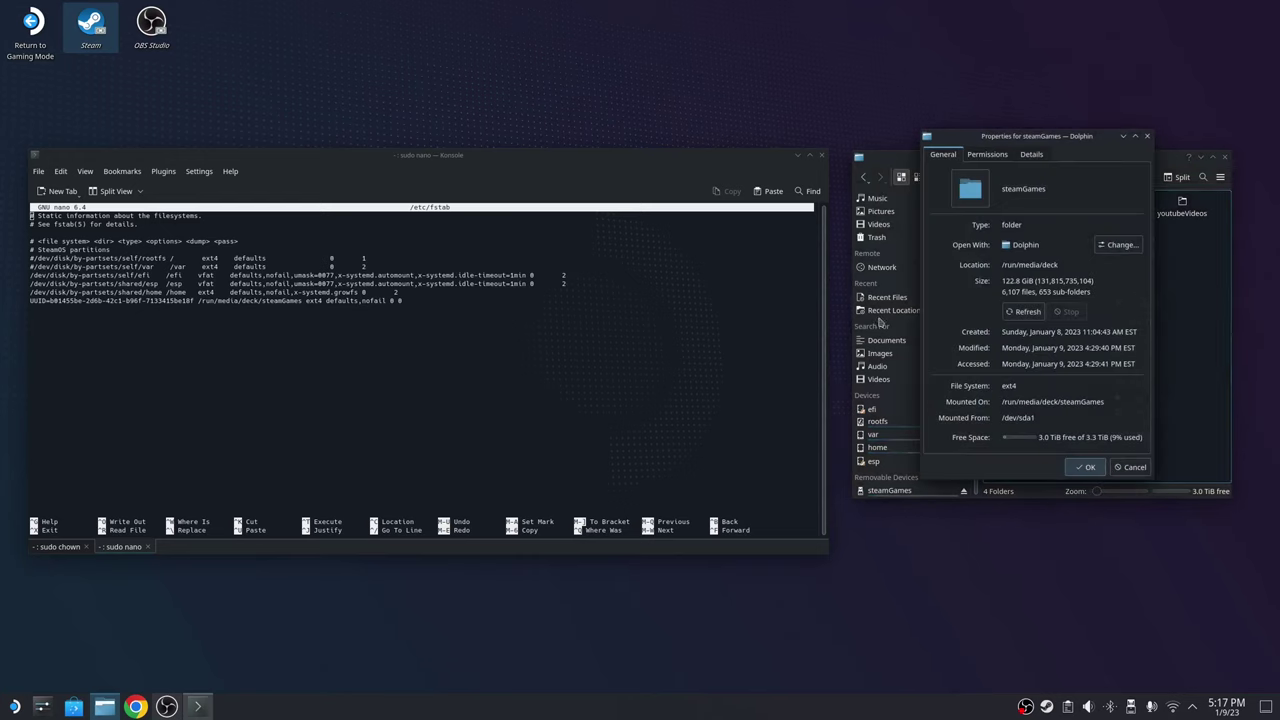
left_click(346, 332)
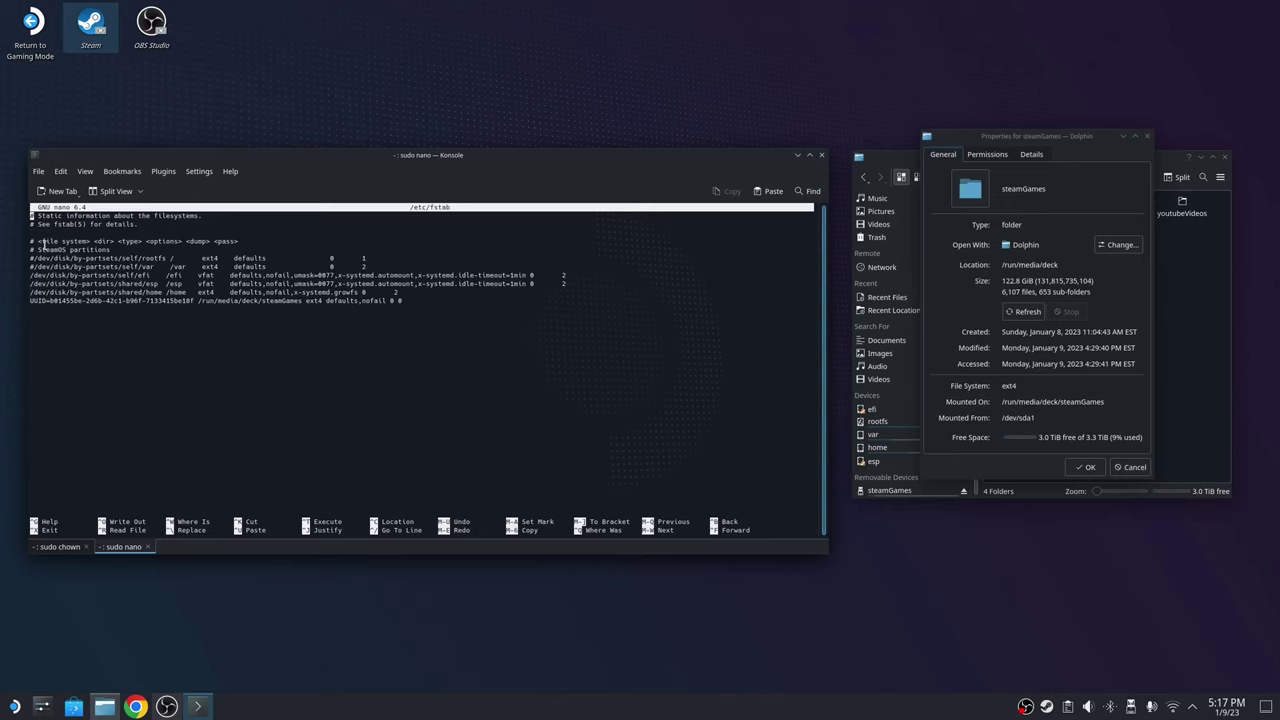
Begin a new last line in /etc/fstab, then search the application launcher for 'kde'
key("ctrl+End")
type("#UI")
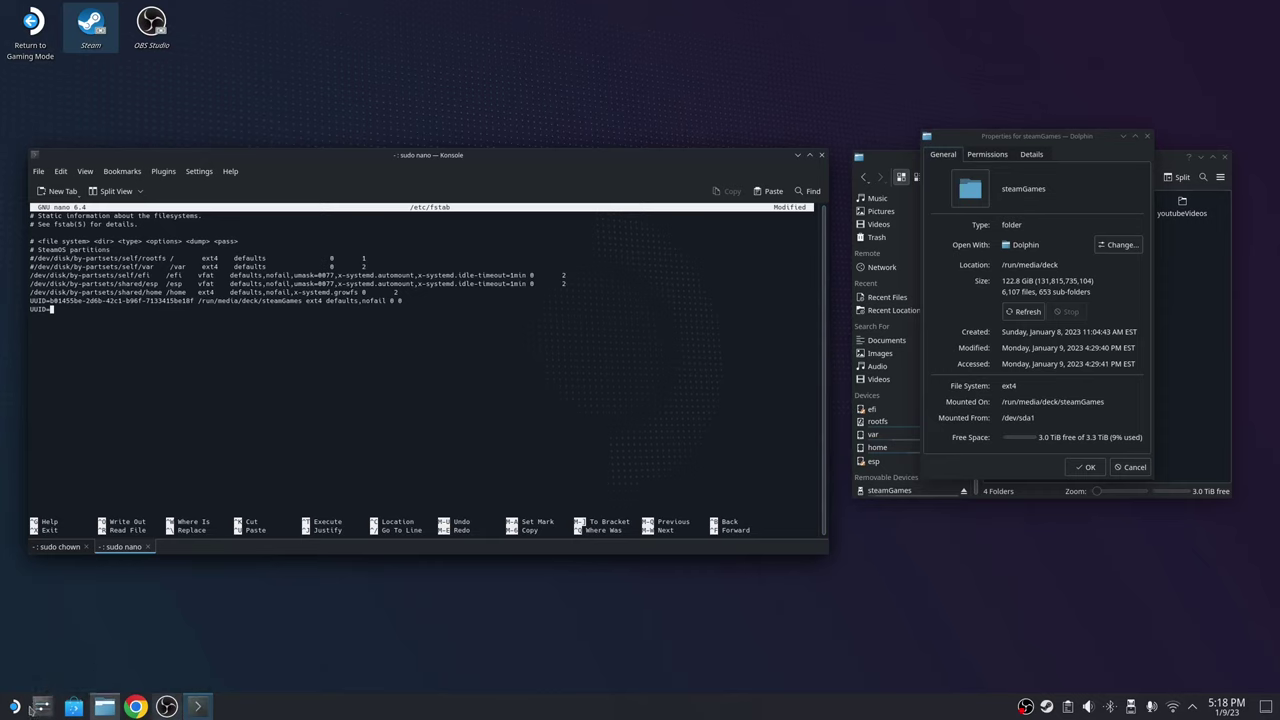
left_click(14, 706)
type("kde")
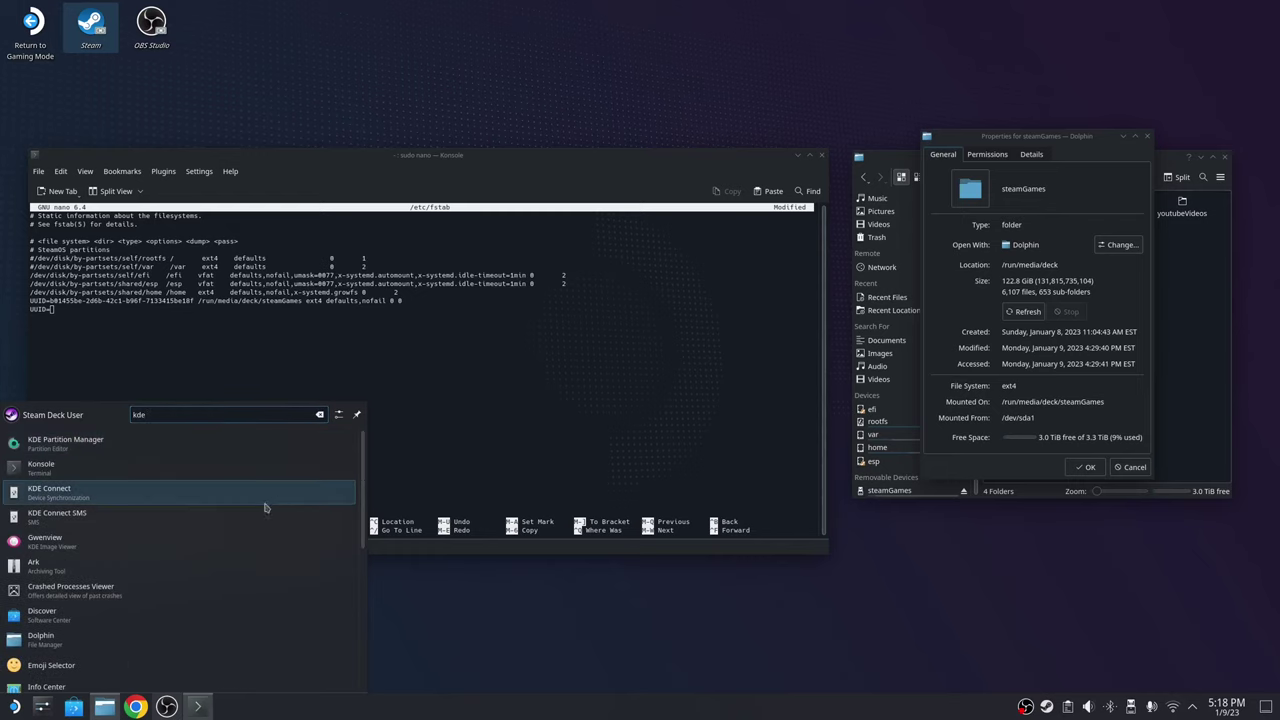
Launch KDE Partition Manager with the administrator password and open /dev/sda1's Properties
left_click(264, 444)
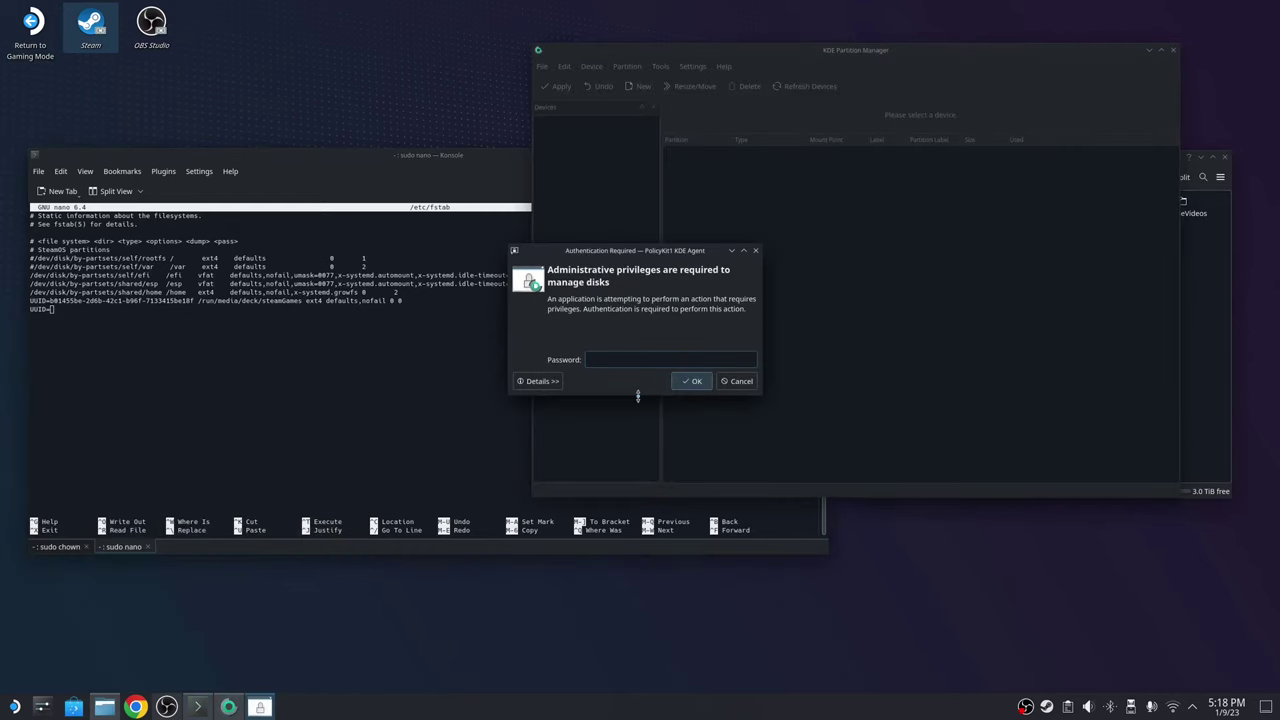
type("*************")
key("Return")
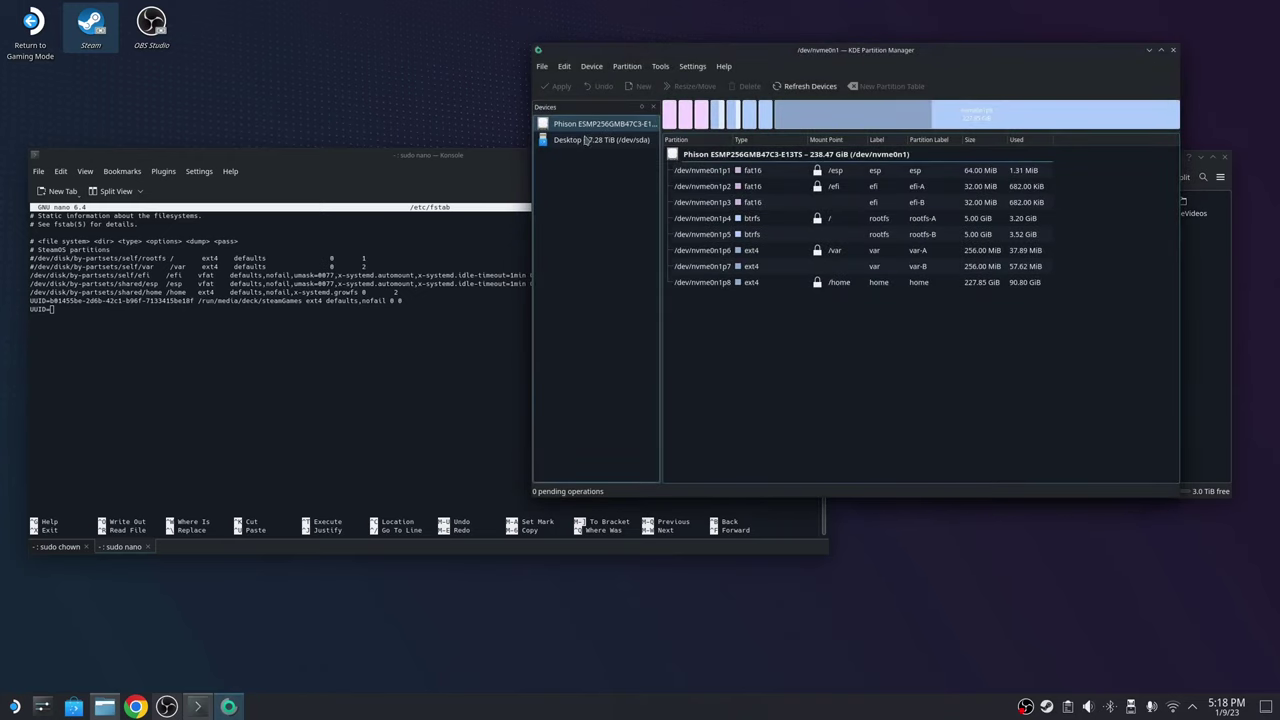
left_click(600, 139)
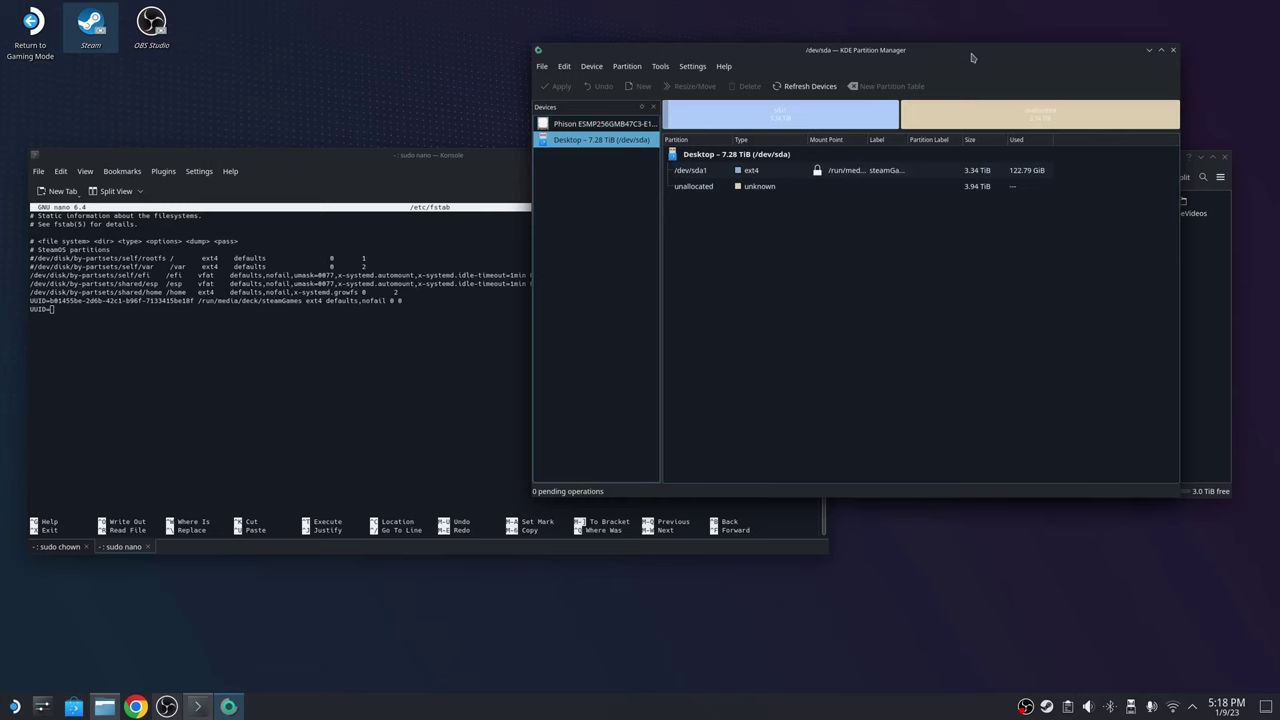
left_click_drag(972, 55, 1061, 155)
left_click(870, 272)
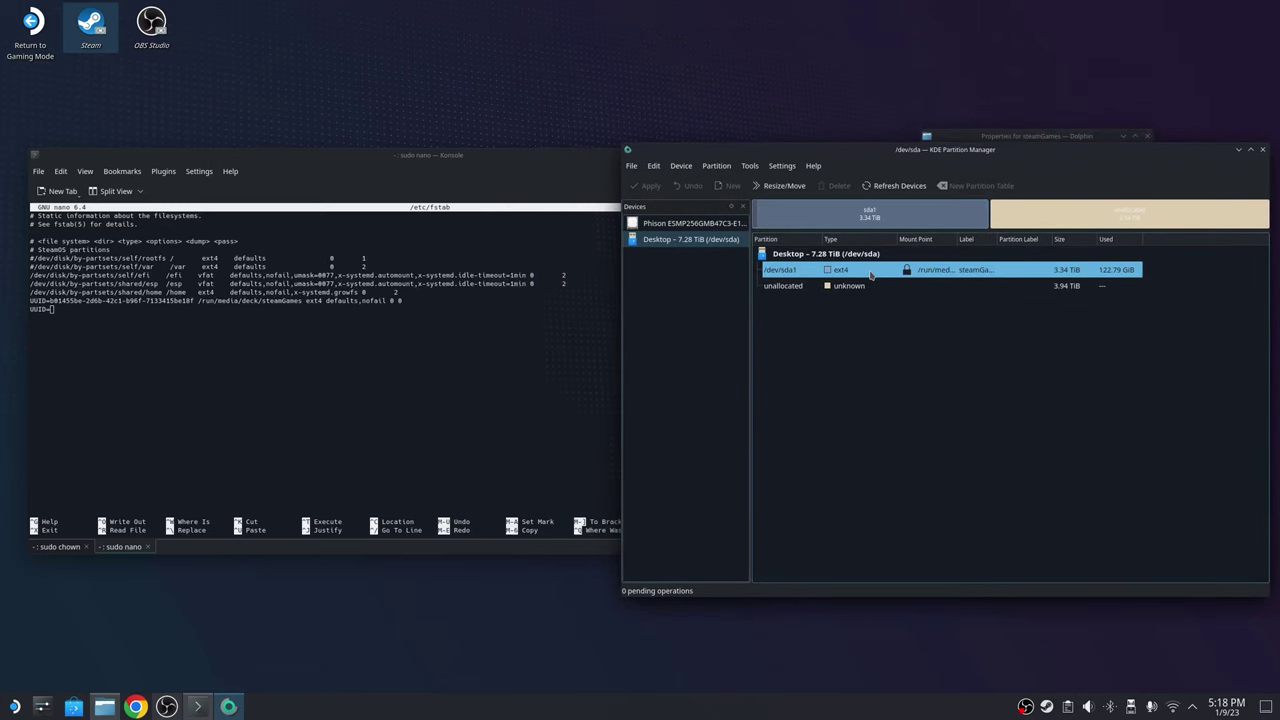
right_click(871, 274)
left_click(895, 451)
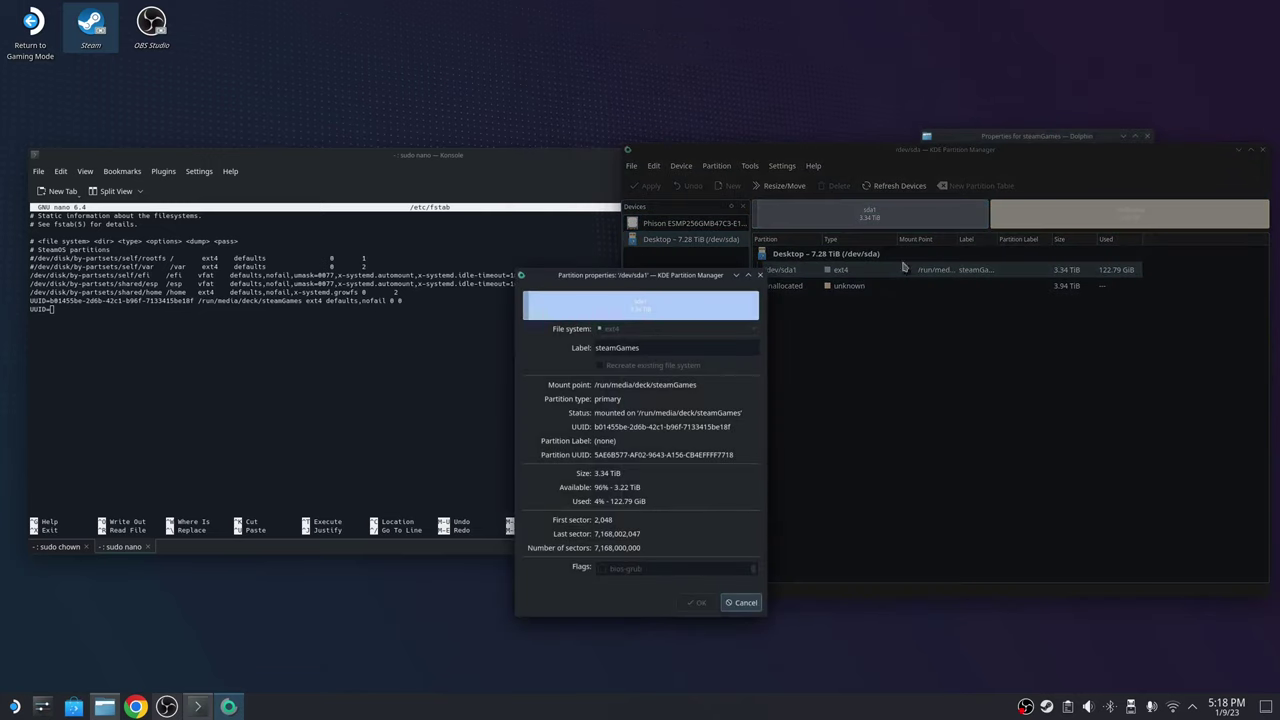
Copy the UUID b01455be-2d6b-42c1-b96f-7133415be18f and bring up paste options in the fstab editor
left_click(197, 706)
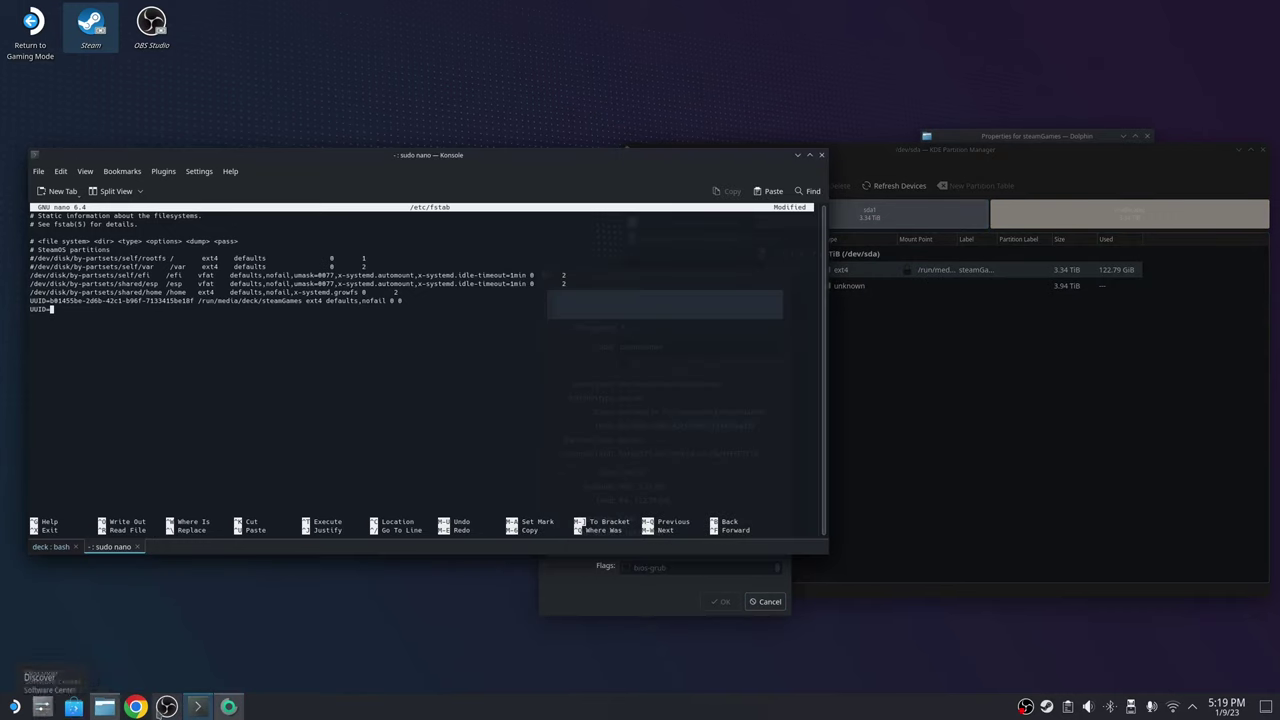
left_click(632, 608)
triple_click(686, 426)
right_click(705, 428)
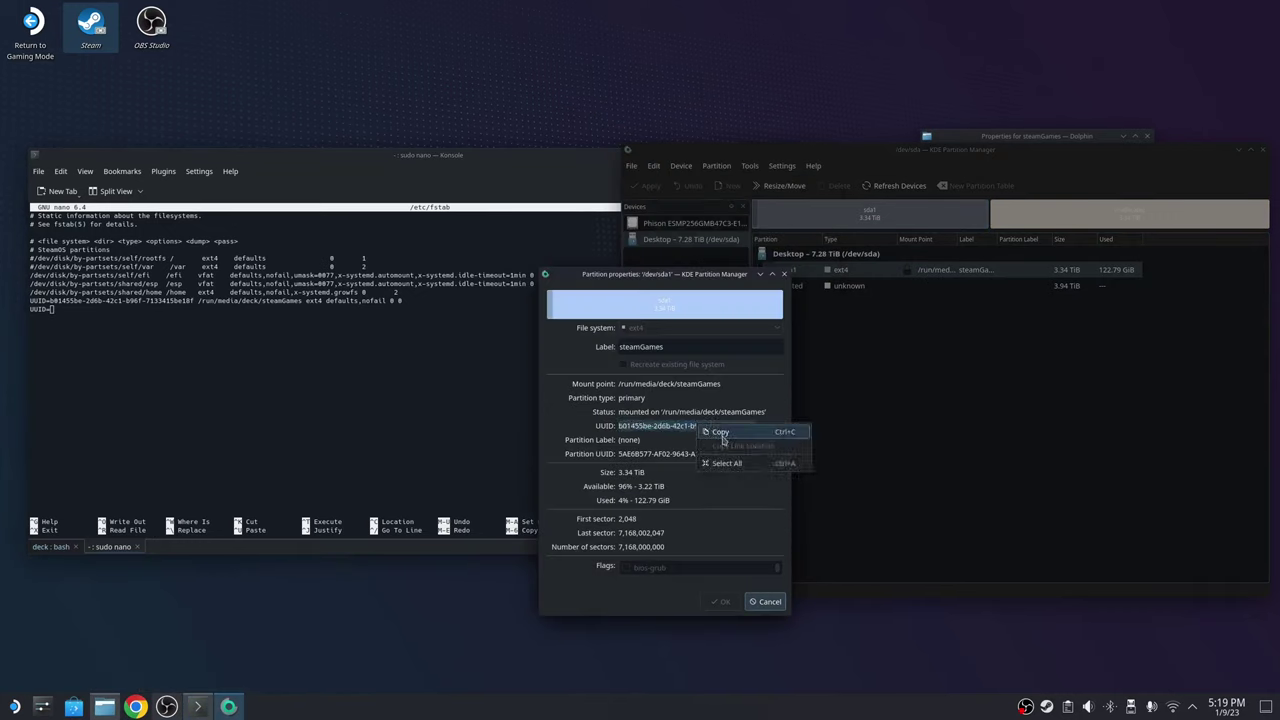
left_click(782, 428)
left_click(55, 315)
right_click(56, 313)
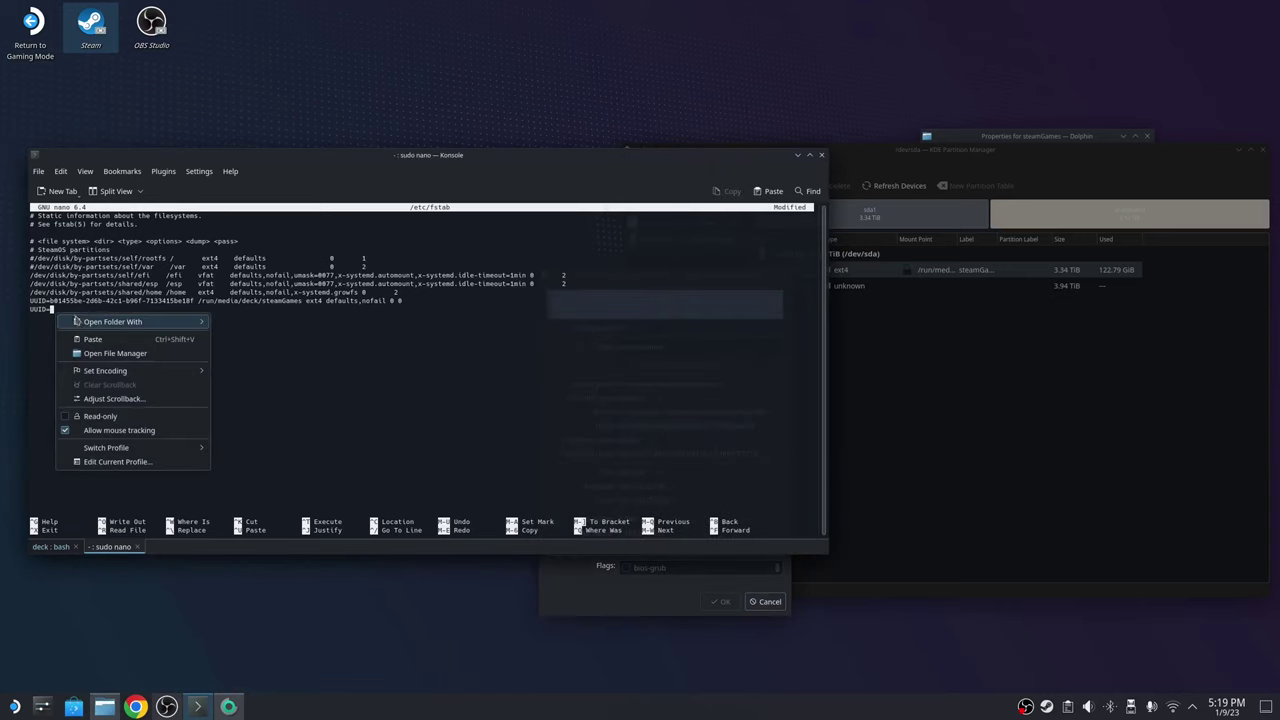
Paste the UUID after UUID= and add /run/media/deck/steamGames ext4 defaults,nofail 0 0
left_click(110, 339)
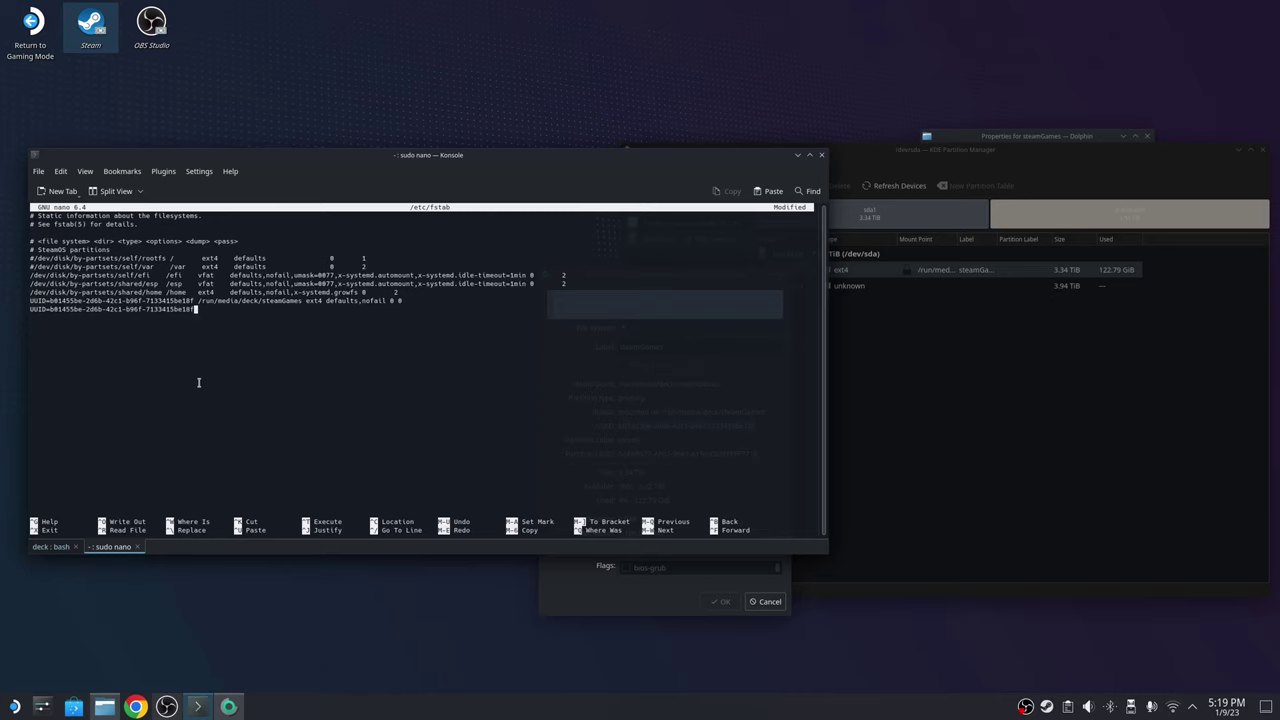
type("/run/media/deck/steamGames ext4 def")
type("aults ")
type("nofail 0 0")
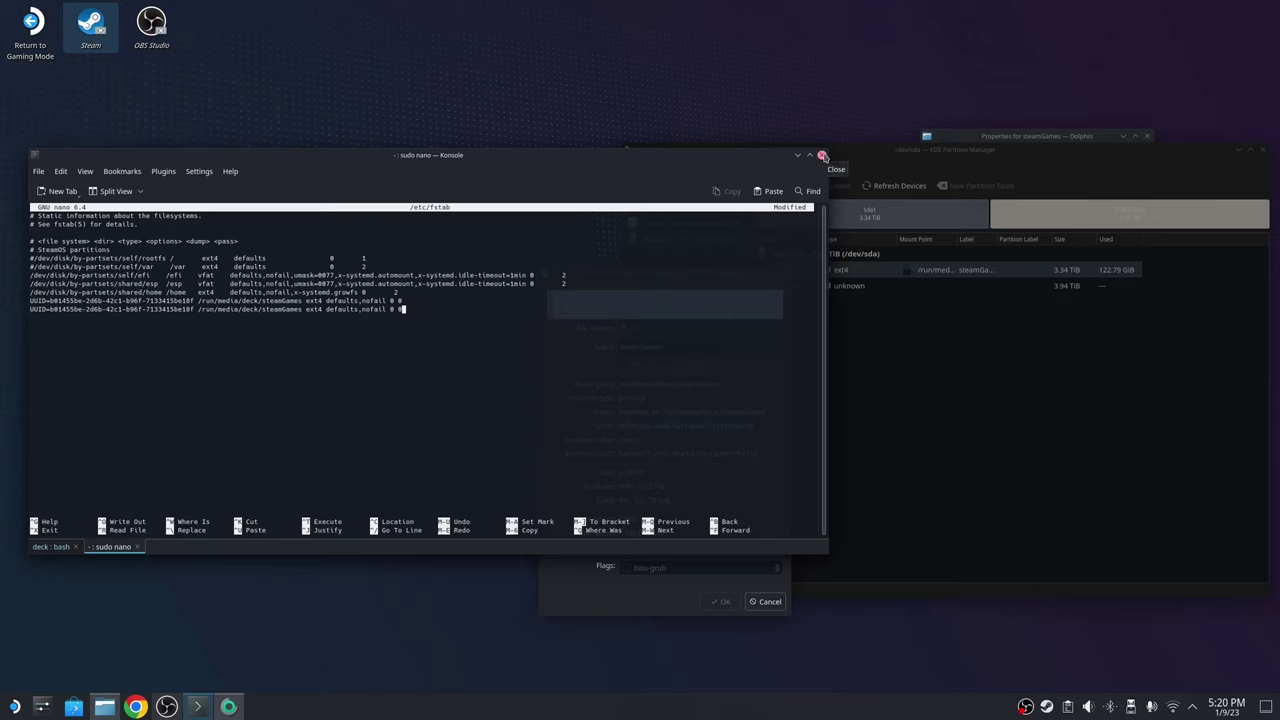
Select the new fstab line, then close Konsole along with its nano tab
triple_click(50, 309)
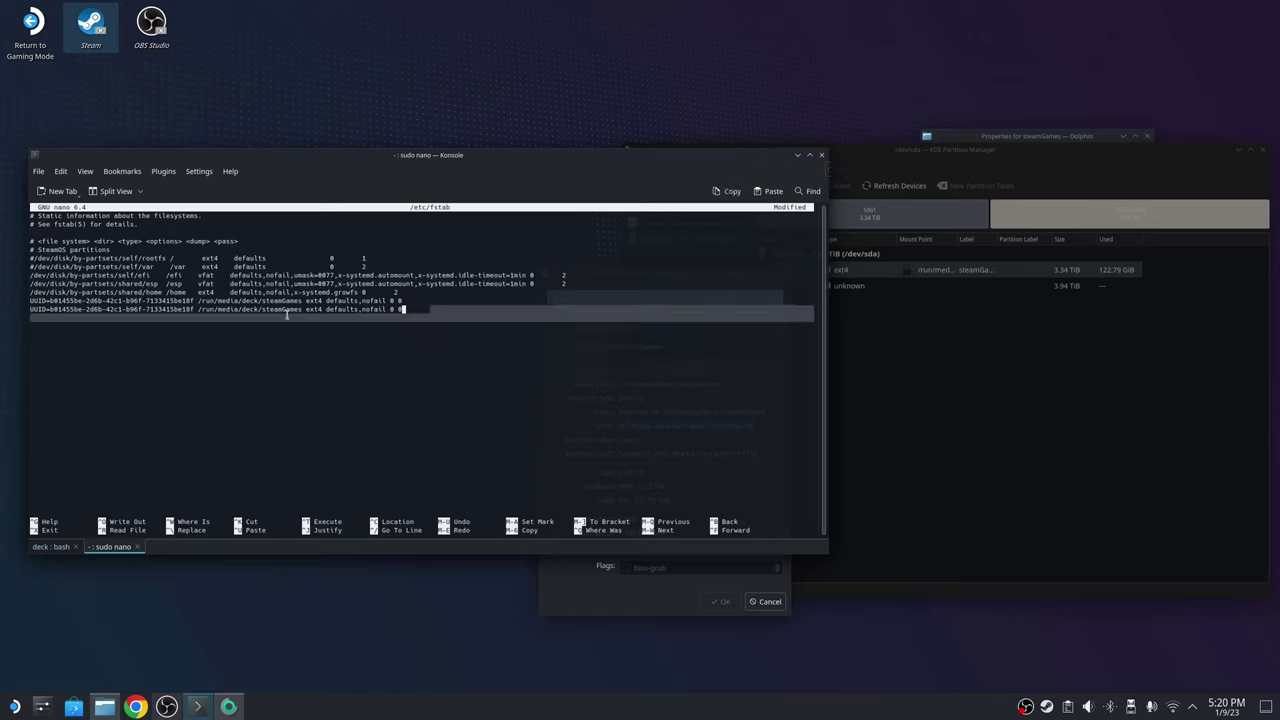
triple_click(29, 309)
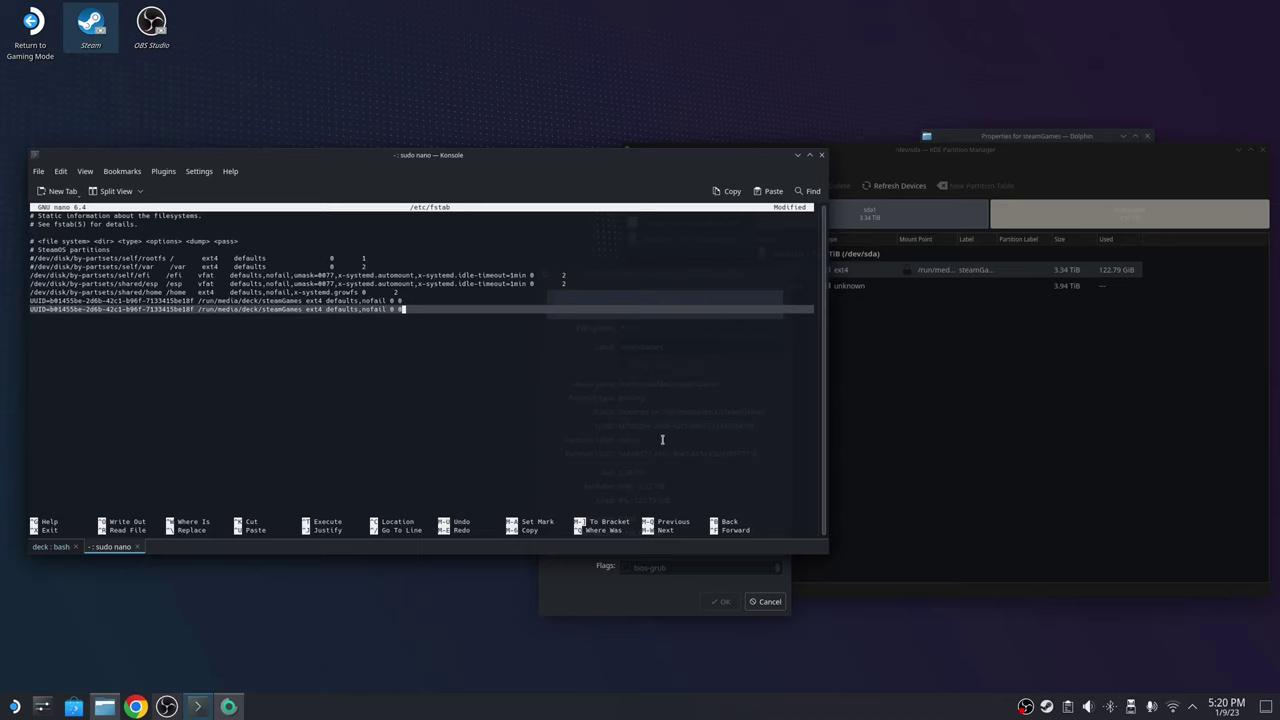
left_click(679, 402)
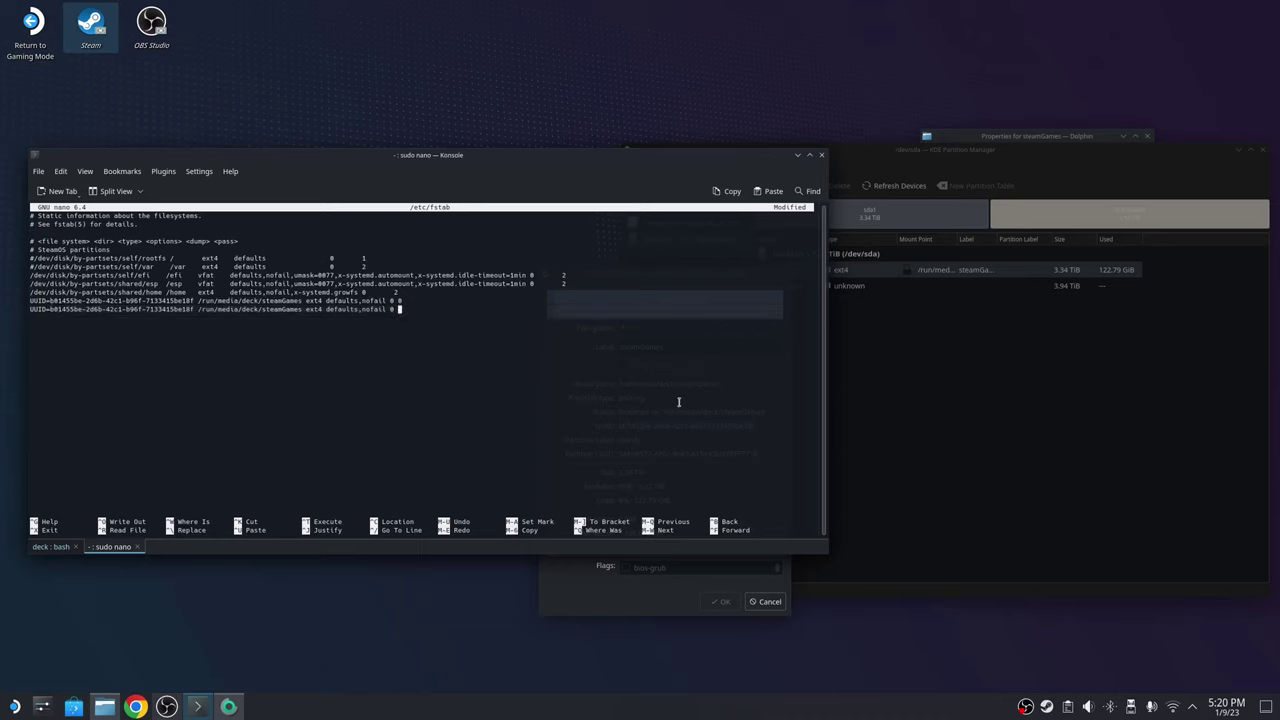
left_click(822, 155)
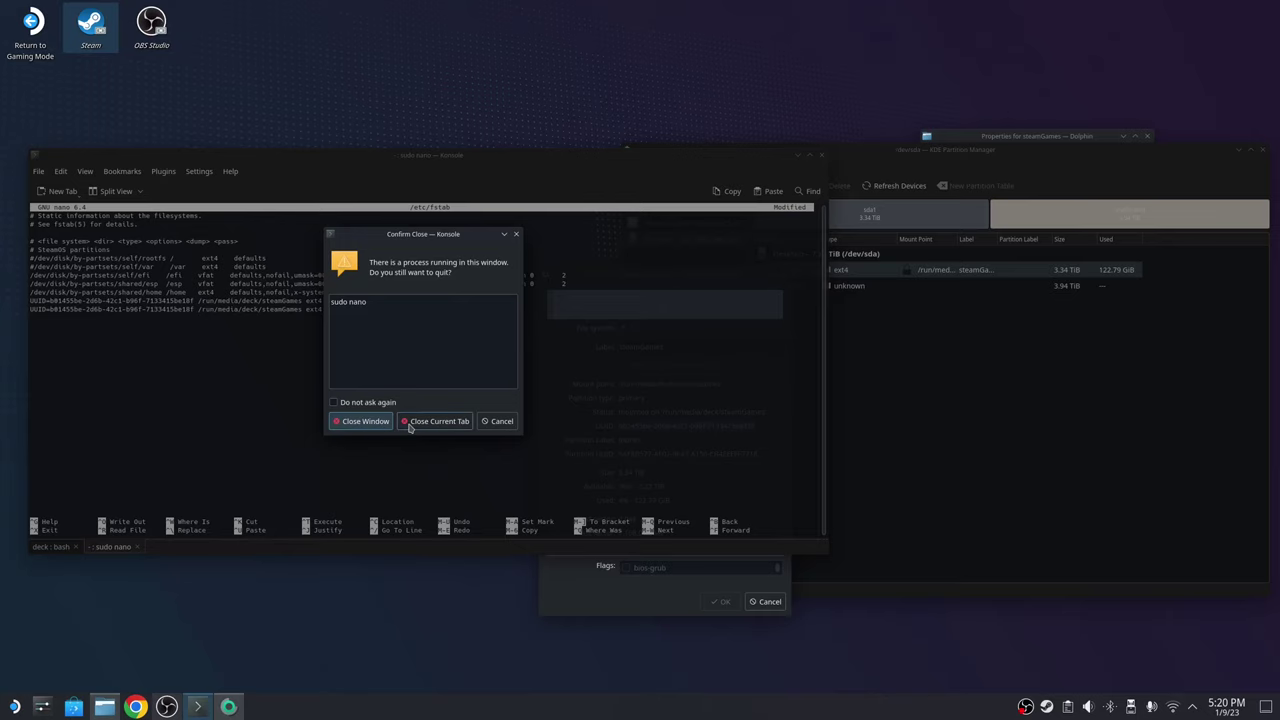
left_click(351, 426)
Close the partition properties, Partition Manager and steamGames properties, then return to Gaming Mode
left_click(785, 274)
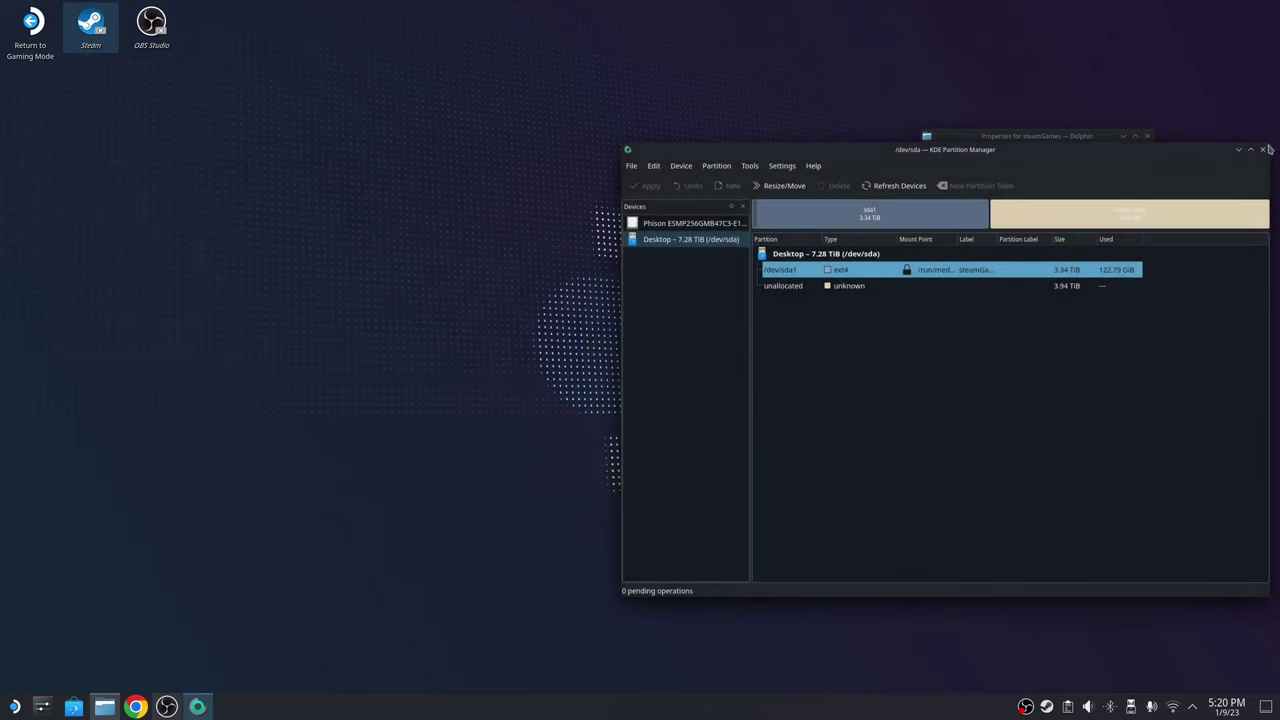
left_click(1262, 149)
left_click(1147, 137)
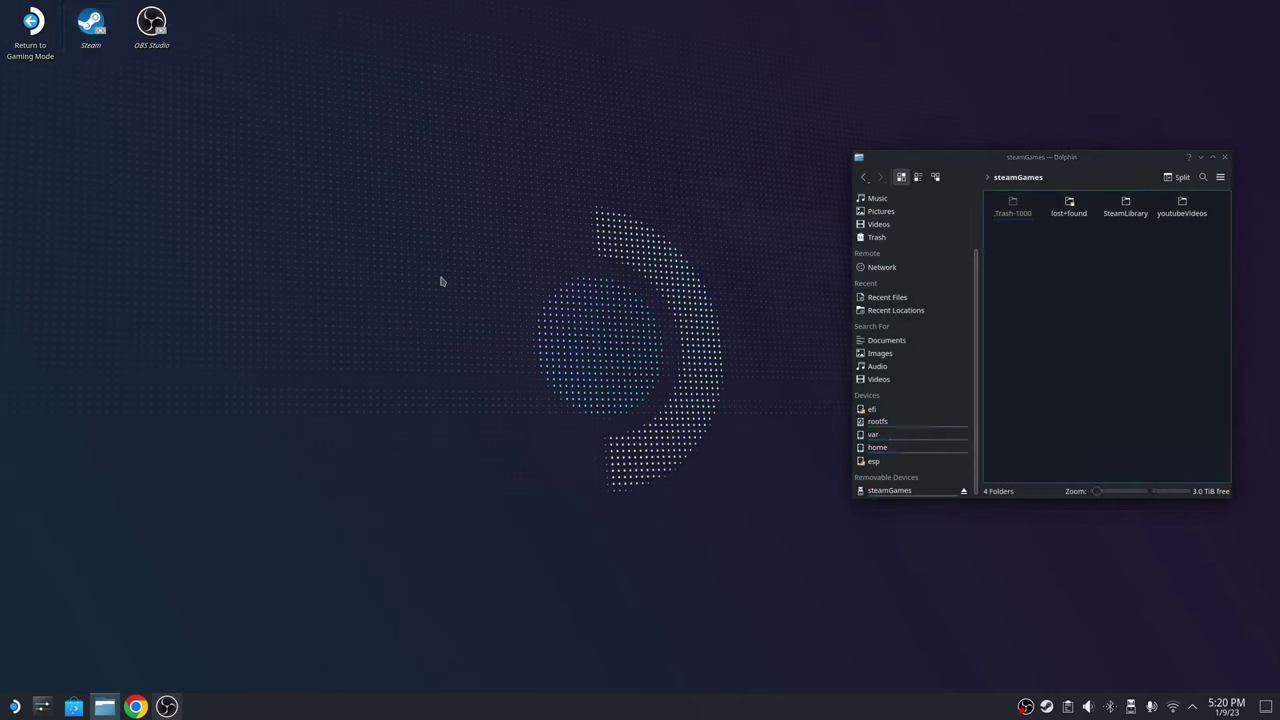
double_click(48, 33)
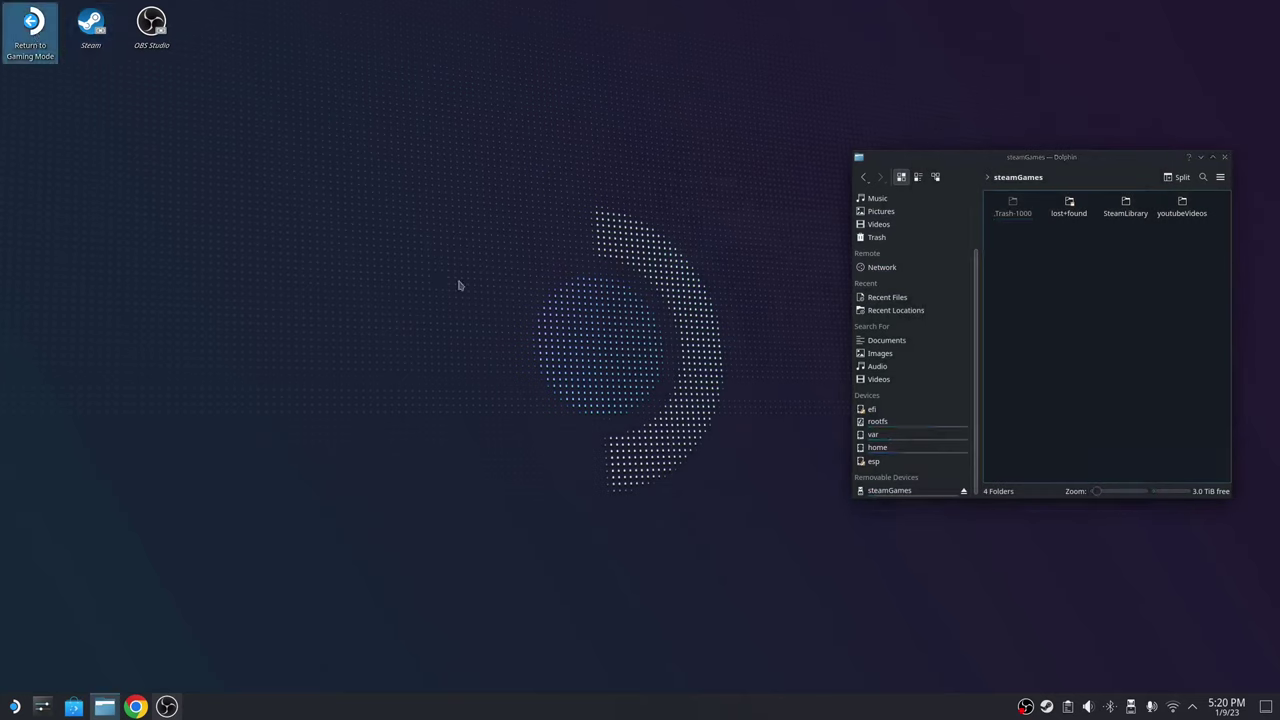